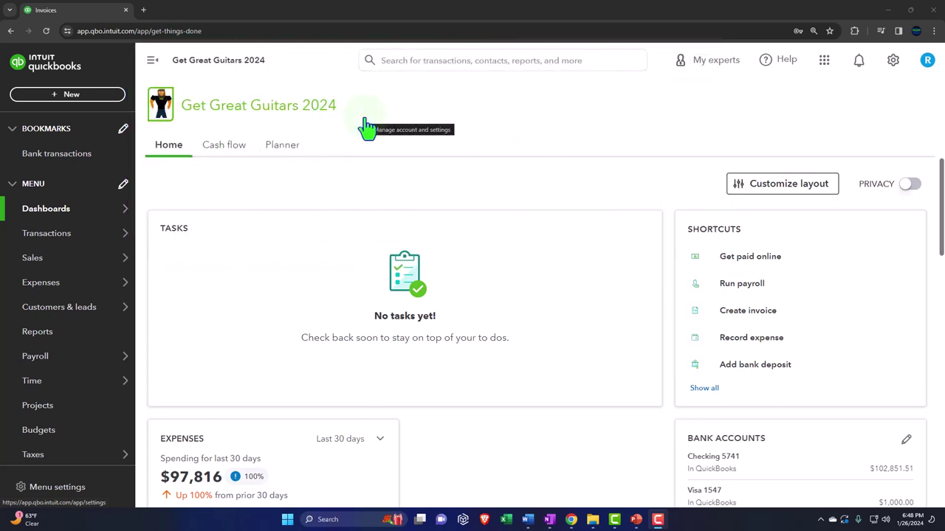
Open the favorite Balance Sheet, Profit and Loss, and Trial Balance reports, each in its own new browser tab
left_click(77, 334)
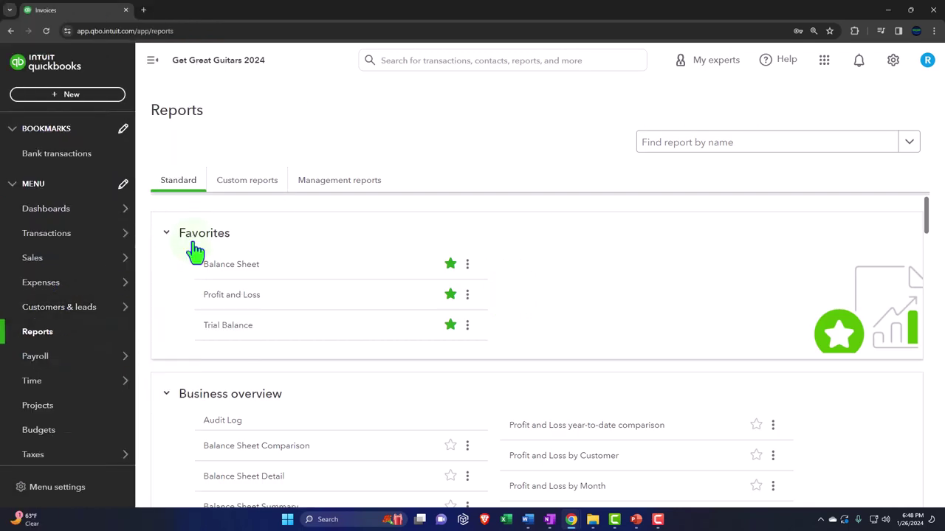
right_click(249, 265)
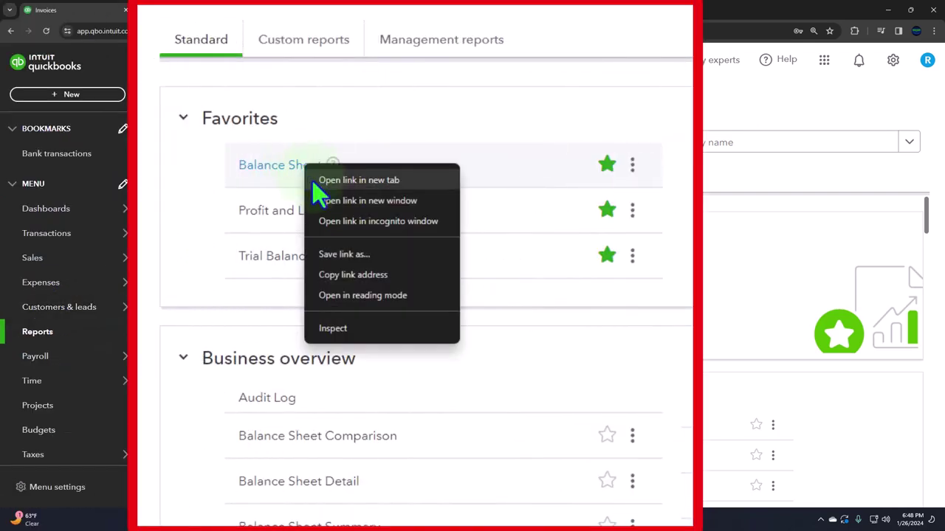
left_click(398, 180)
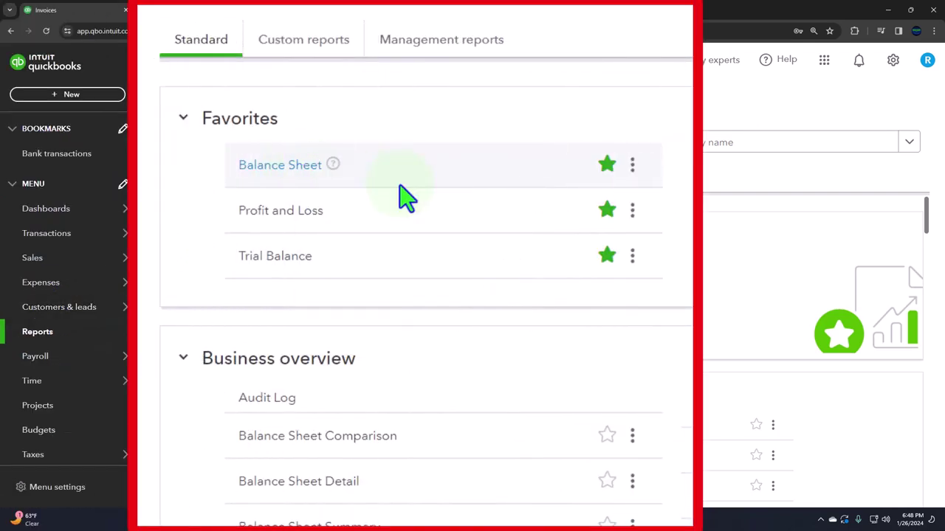
right_click(304, 216)
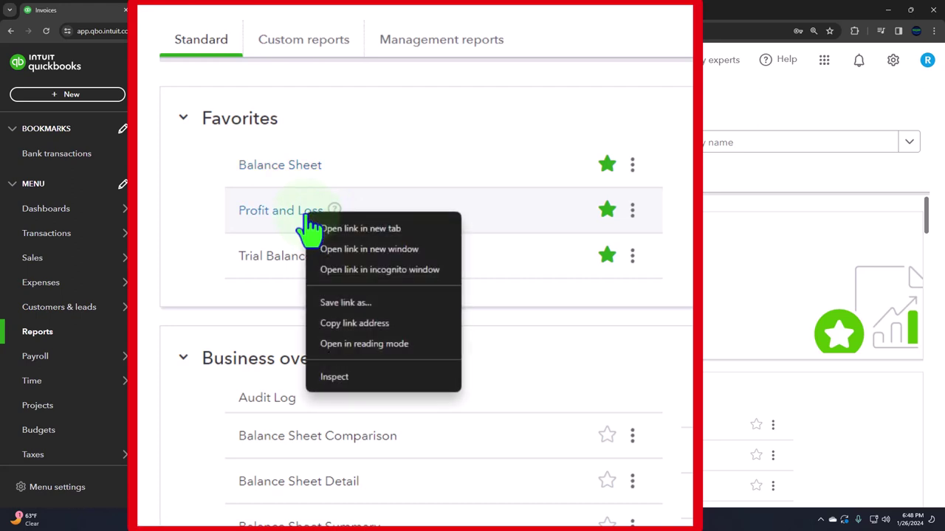
left_click(405, 230)
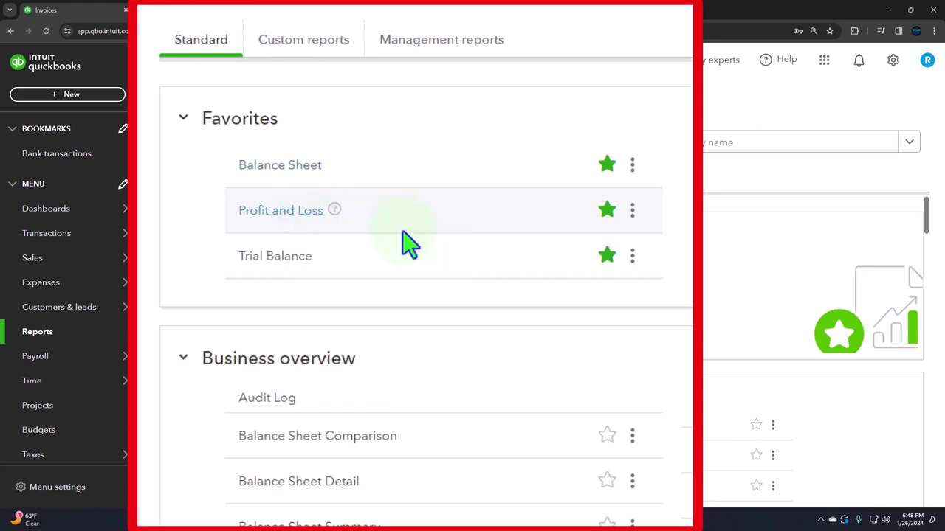
right_click(289, 277)
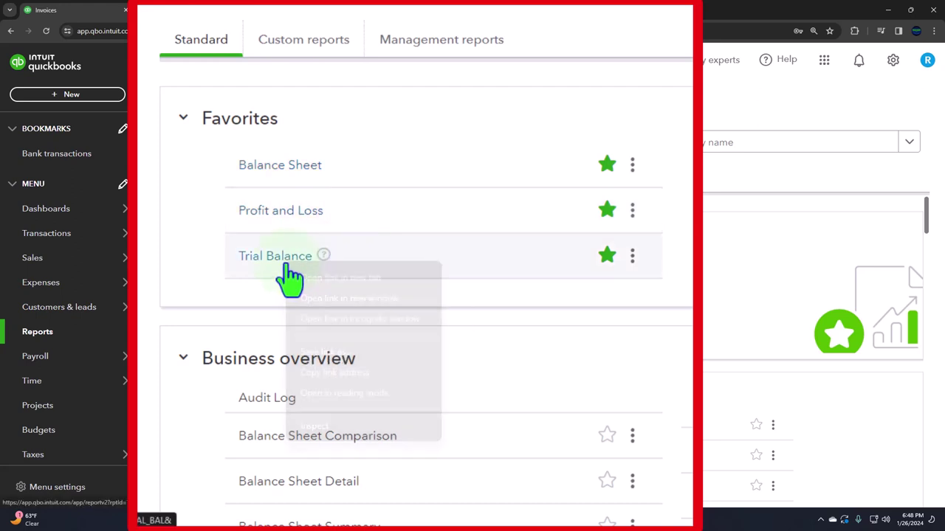
left_click(381, 279)
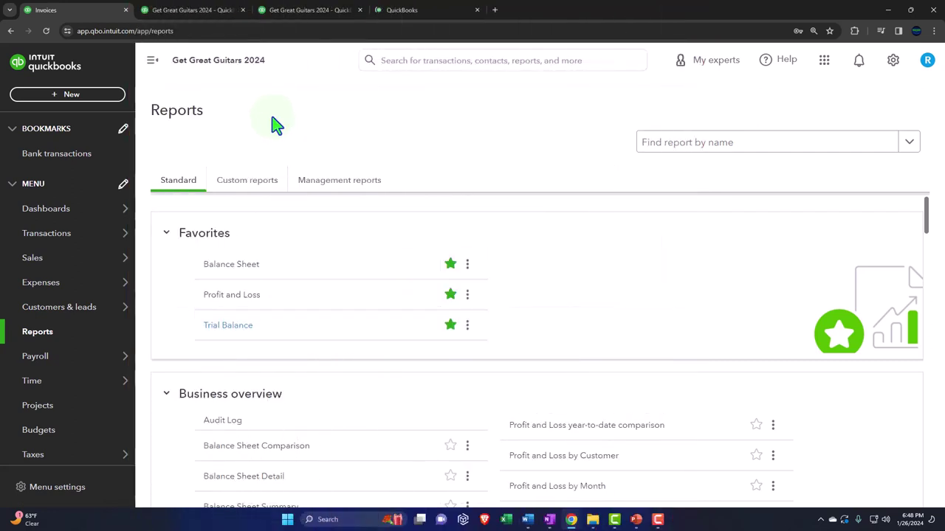
Collapse the navigation menu on the Balance Sheet and run the report for 01/01/2024 to 02/28/2024 with columns by Months
left_click(208, 9)
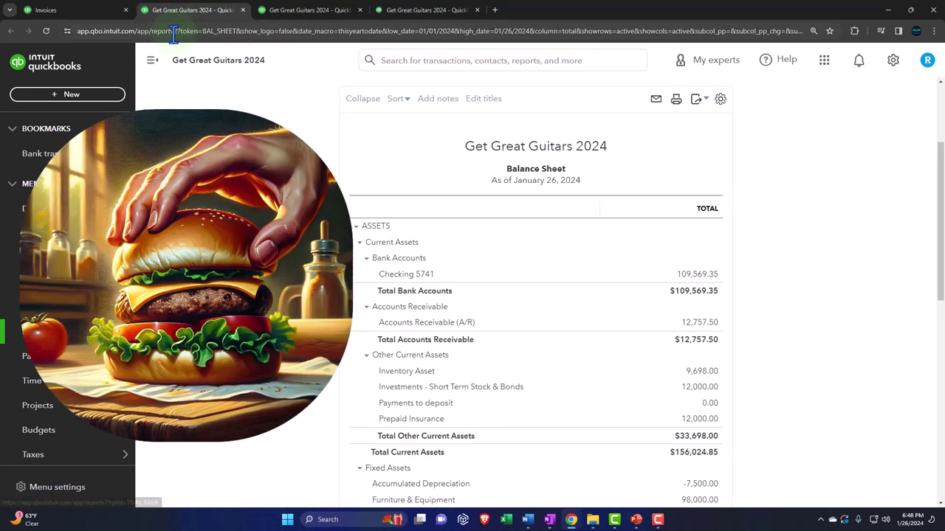
left_click(153, 65)
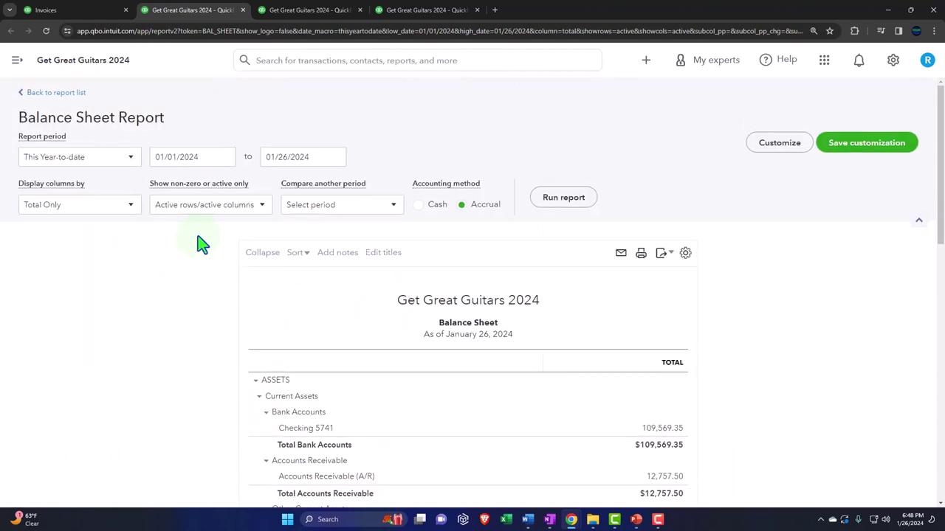
left_click(210, 157)
type("0")
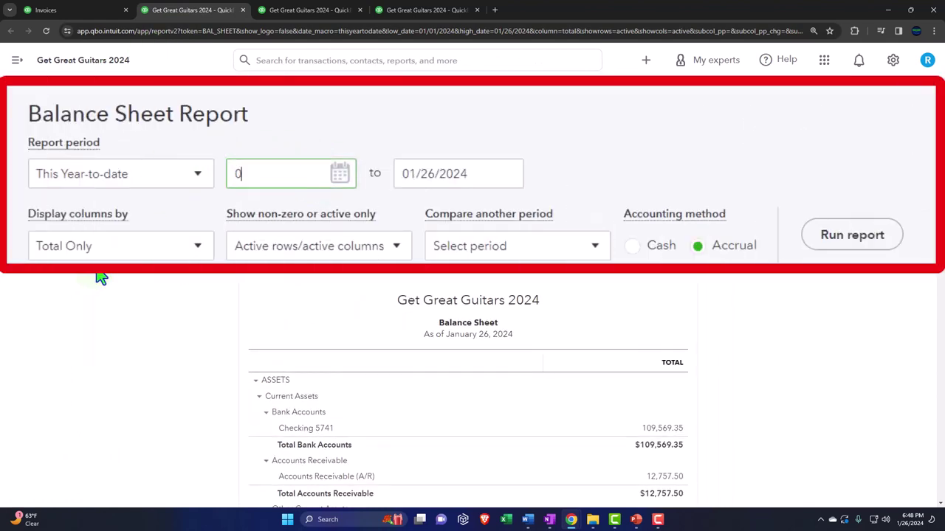
type("1/01/2024")
key("Tab")
type("022824")
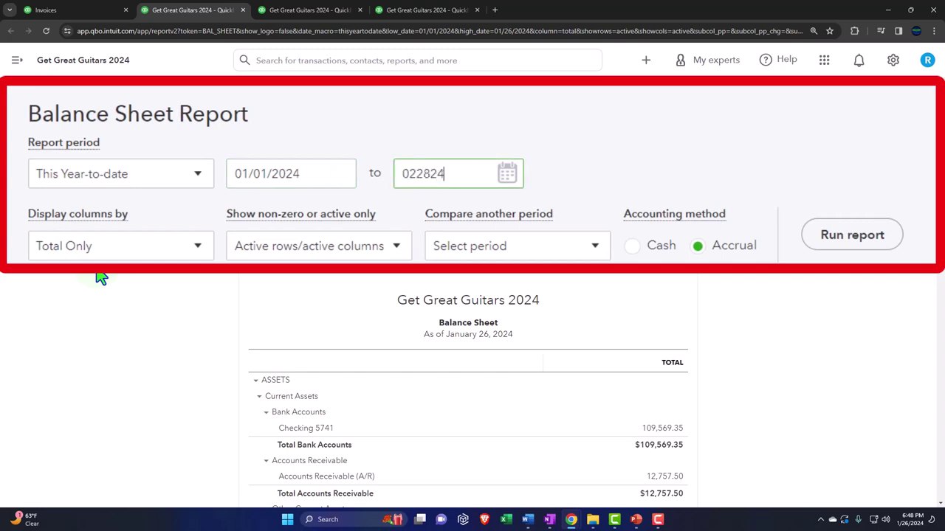
key("Tab")
left_click(124, 207)
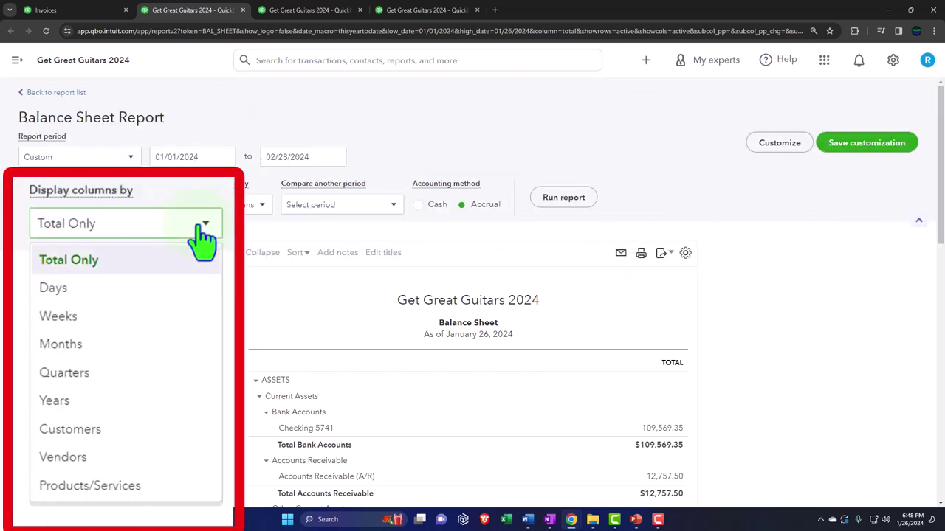
left_click(153, 350)
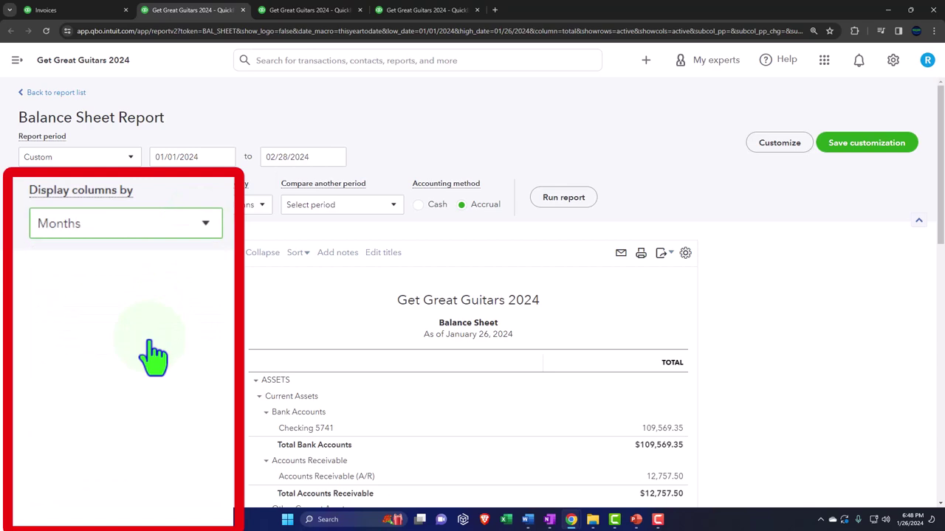
left_click(578, 205)
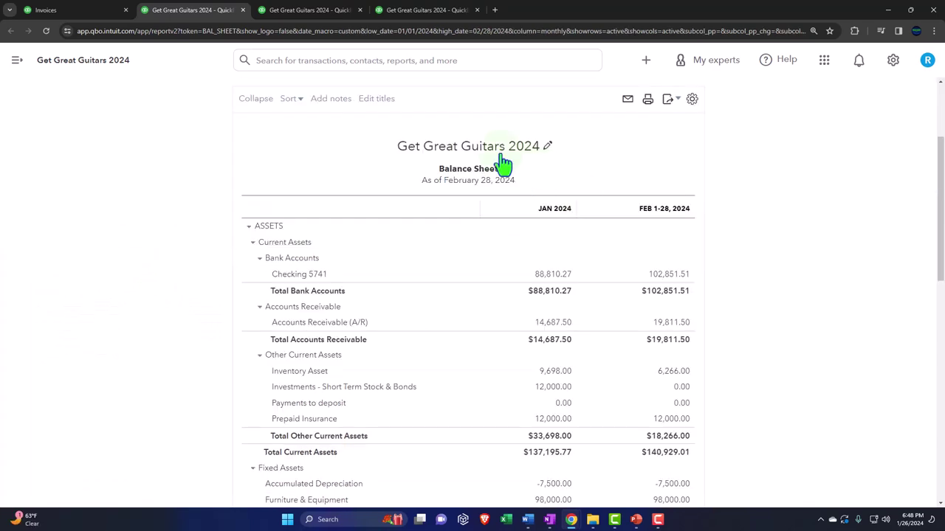
Collapse the navigation menu on the Profit and Loss and run the report for 01/01/2024 to 02/28/2024 with columns by Months
left_click(307, 9)
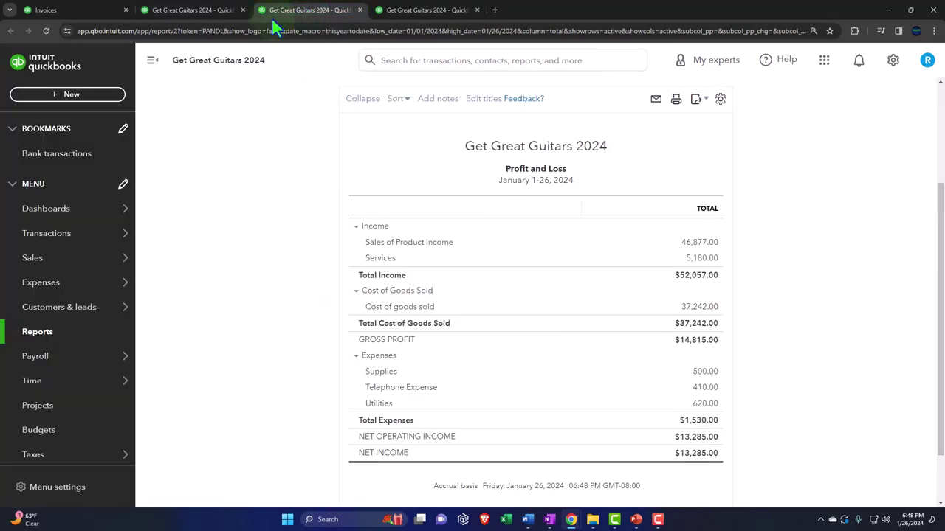
left_click(155, 66)
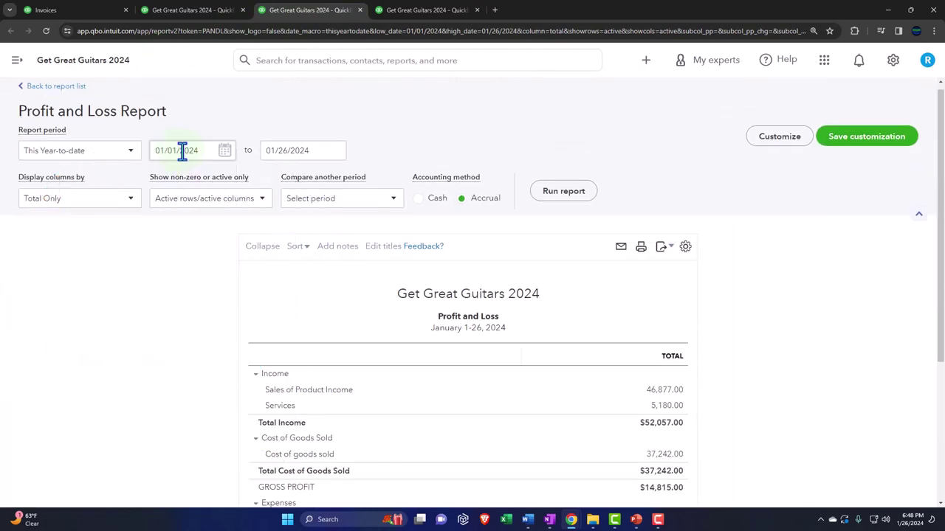
left_click(181, 150)
type("01")
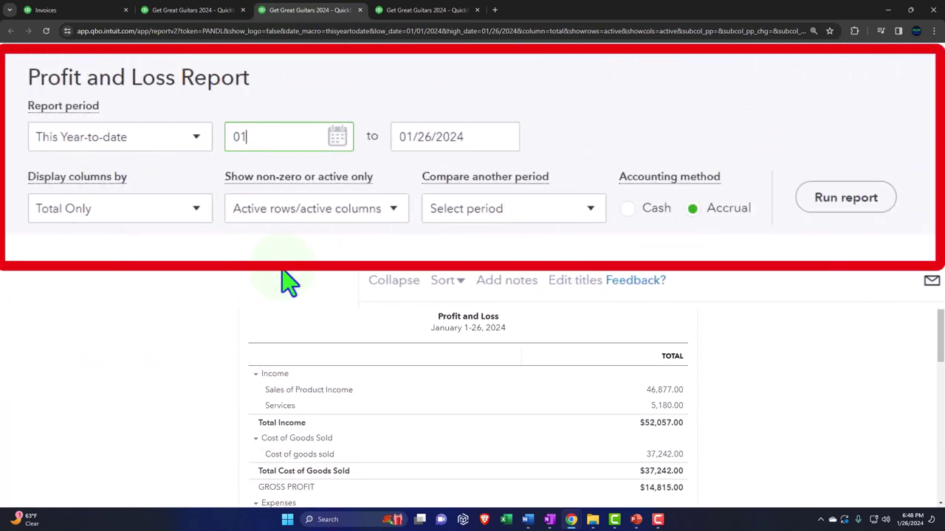
type("/01/2024")
key("Tab")
type("02")
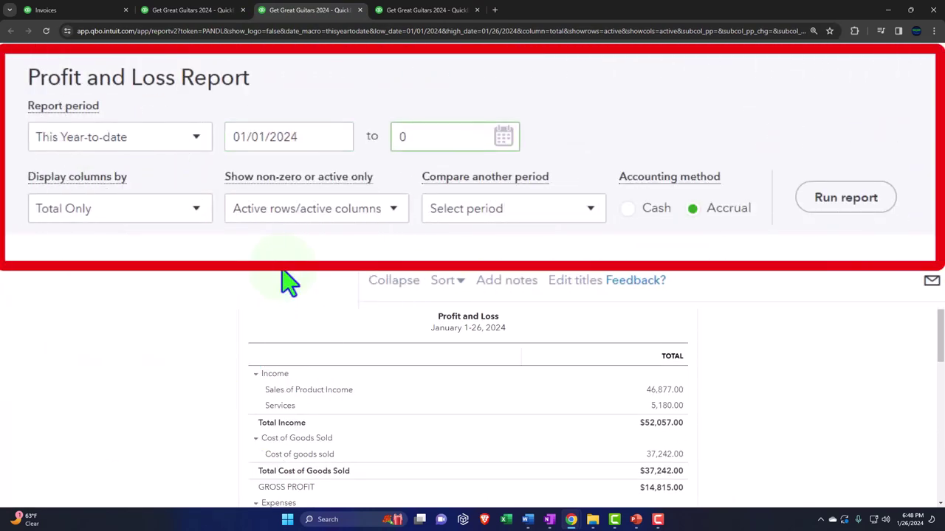
type("2824")
left_click(127, 205)
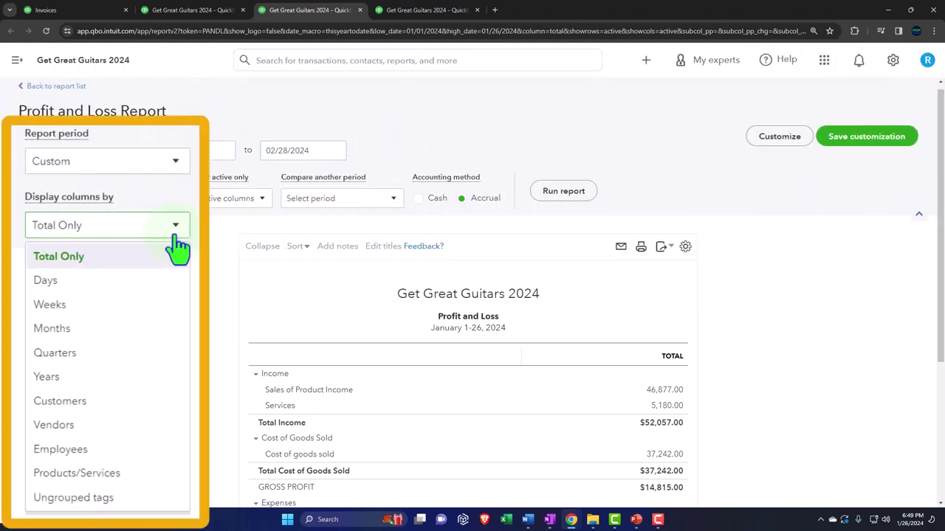
left_click(146, 329)
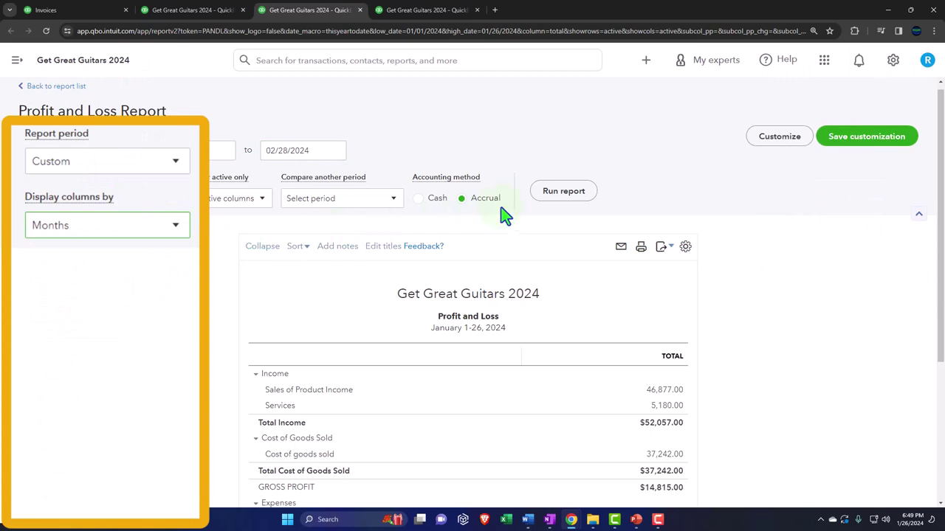
left_click(559, 200)
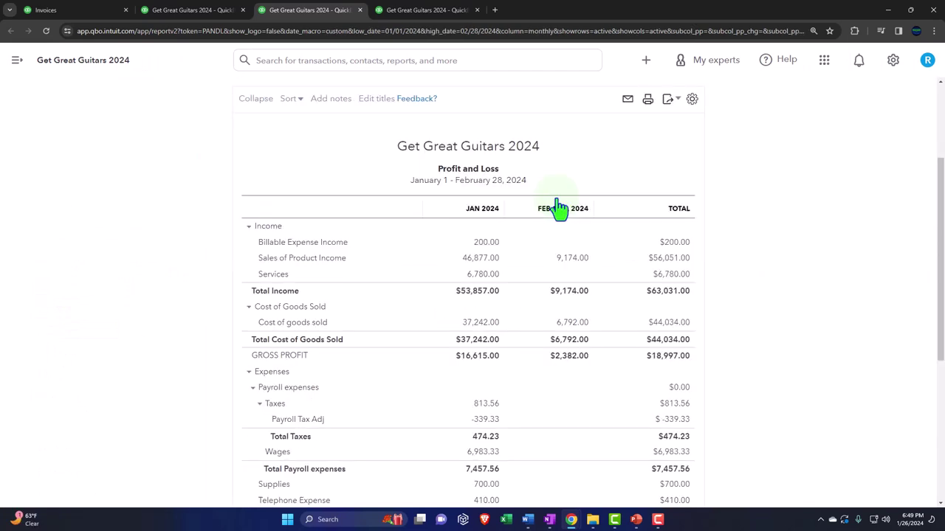
Collapse the navigation menu on the Trial Balance and run the report for 01/01/2024 to 02/28/2024 with columns by Months
left_click(422, 9)
left_click(153, 60)
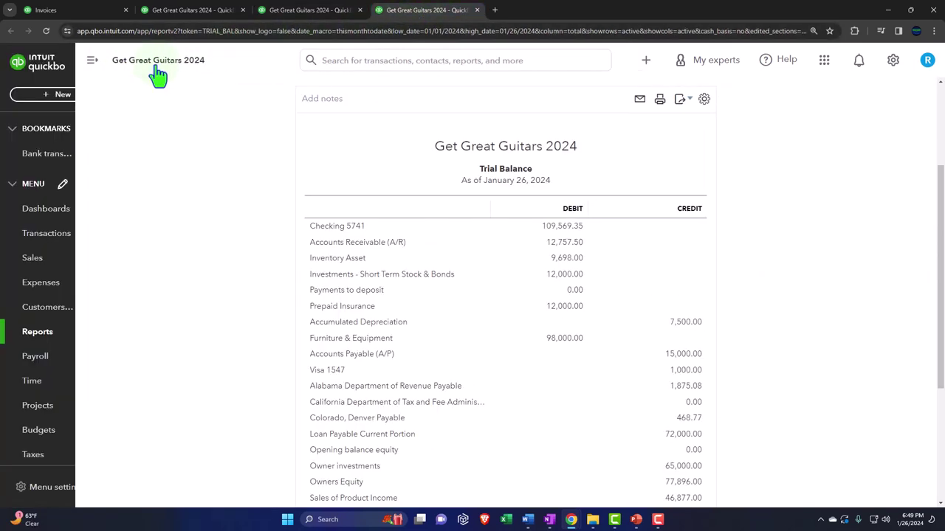
scroll(106, 224, "up", 2)
triple_click(384, 155)
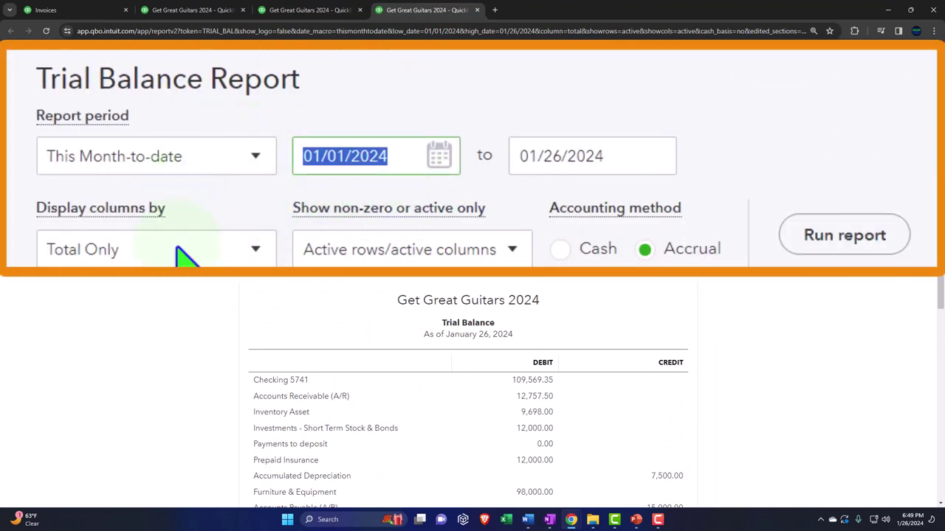
type("01012024")
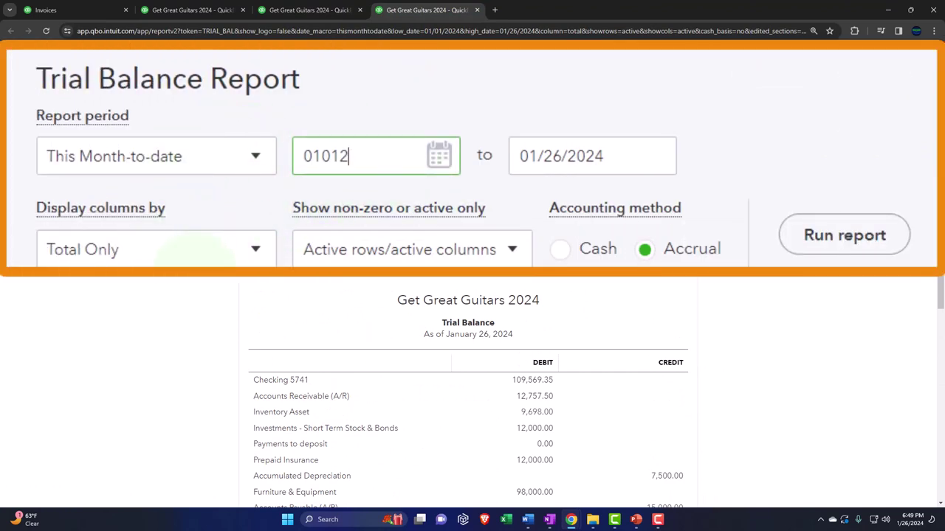
key("Tab")
type("02282024")
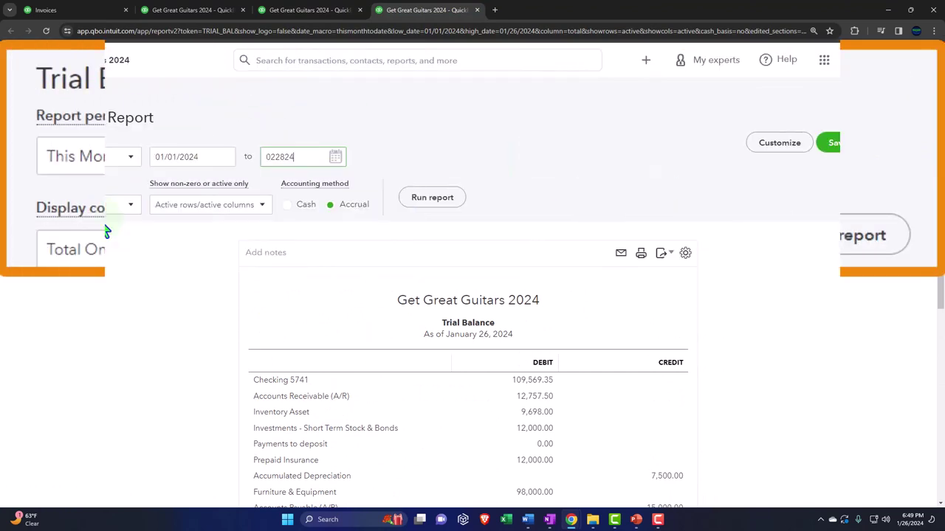
left_click(101, 209)
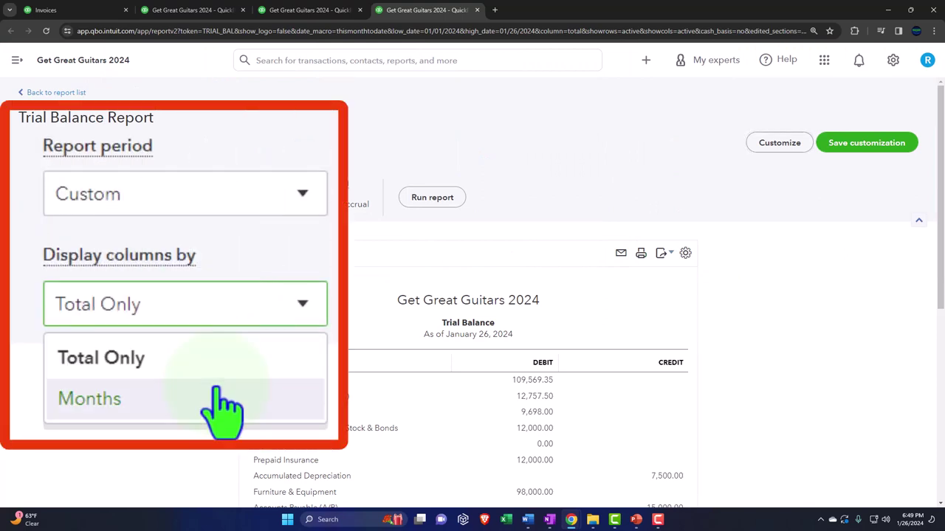
left_click(94, 245)
left_click(422, 203)
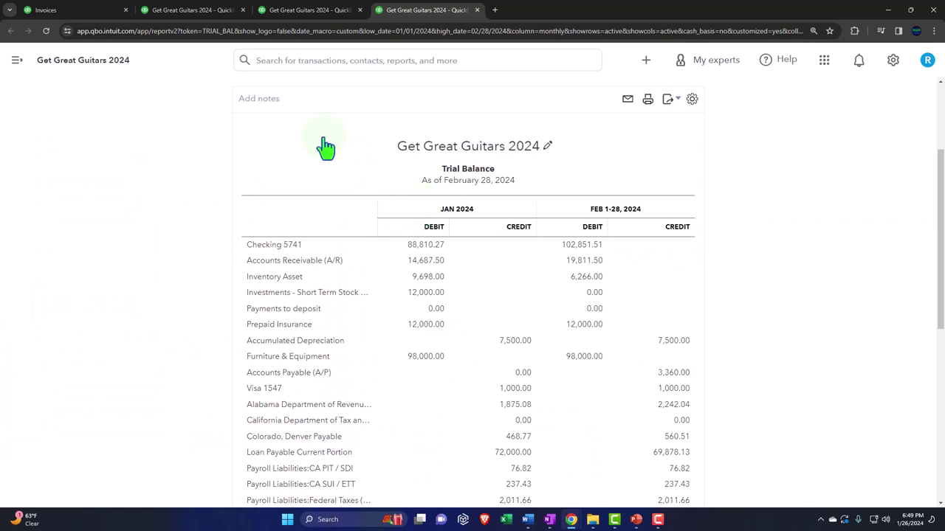
Return to the Balance Sheet, switch to OneNote and display the QuickBooks Flow Chart page in full-page view
left_click(198, 12)
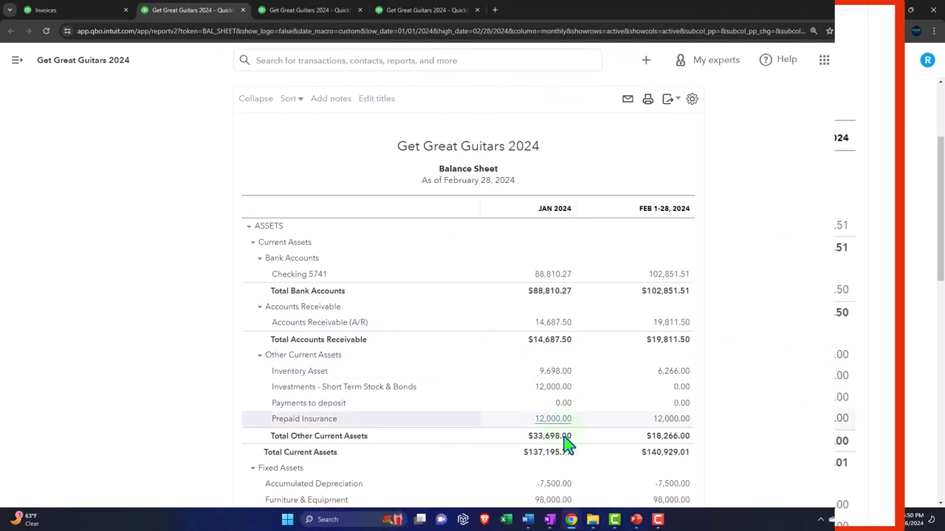
left_click_drag(552, 521, 670, 516)
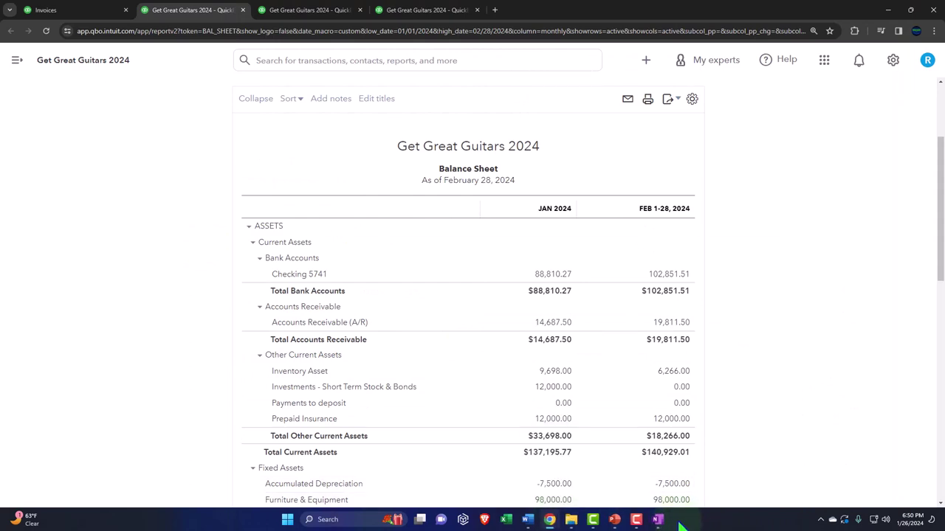
left_click(667, 519)
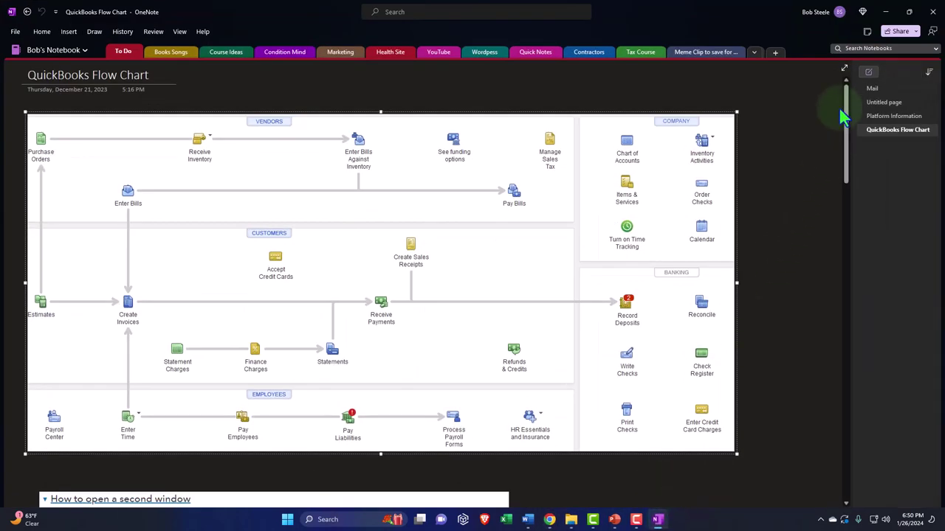
left_click(843, 69)
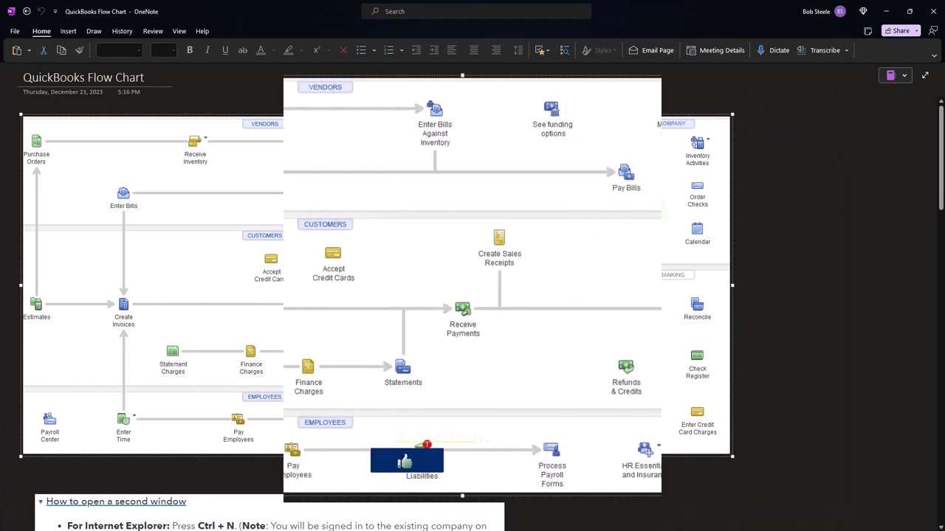
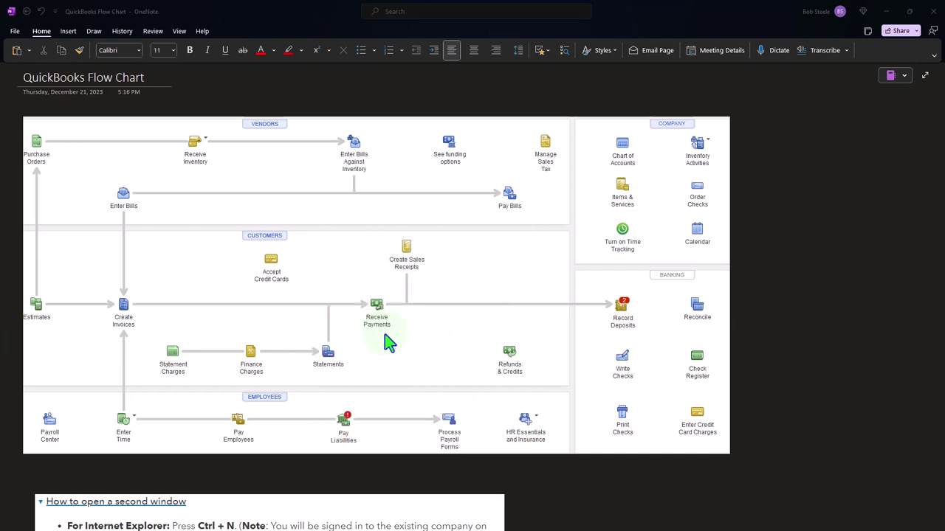
Switch back to the QuickBooks reports and examine the monthly Balance Sheet and Profit and Loss figures
left_click(887, 11)
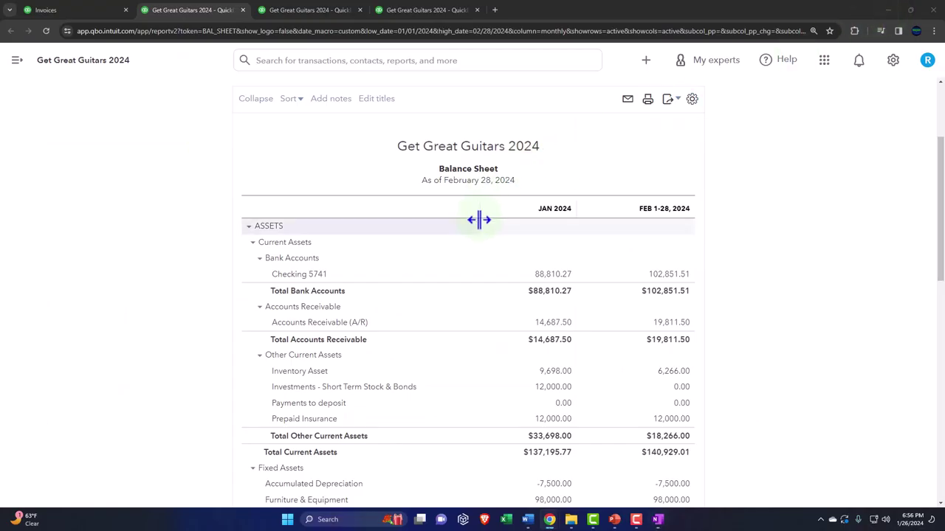
scroll(478, 221, "down", 1)
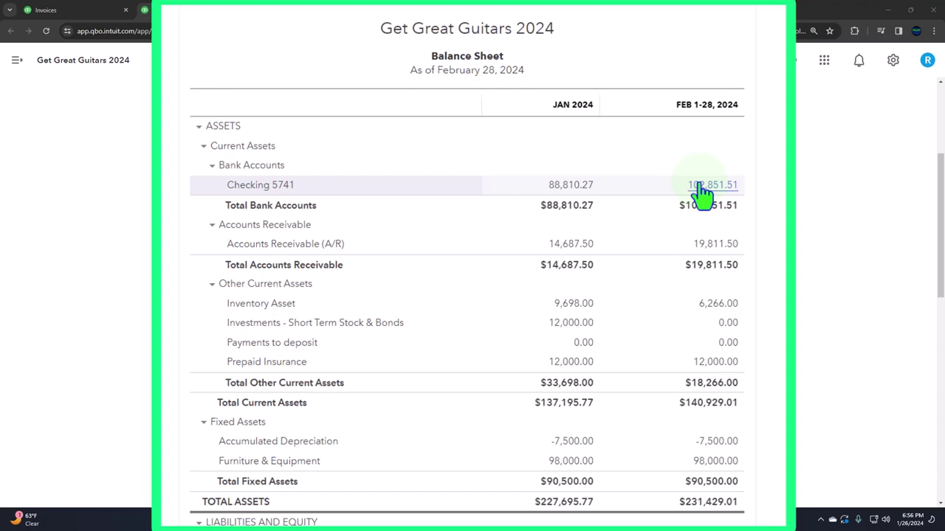
left_click(316, 14)
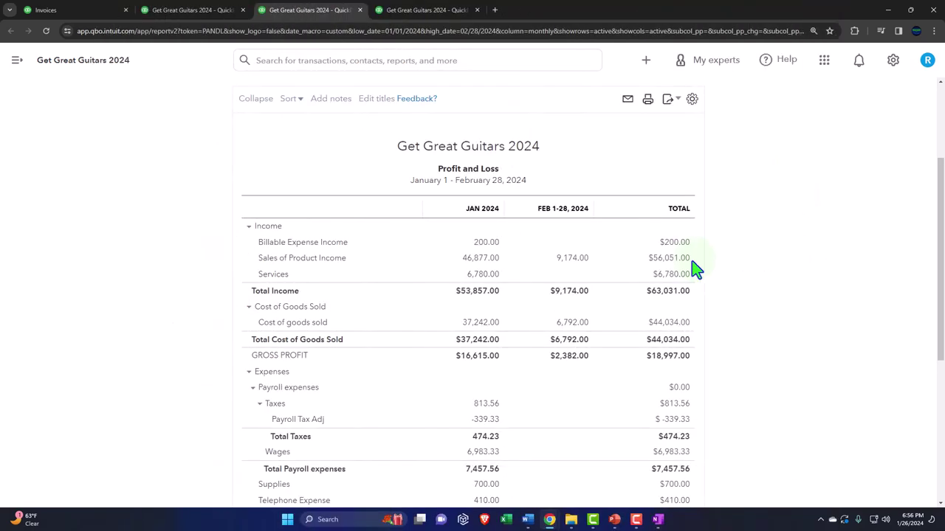
Compare the Balance Sheet with the Profit and Loss, examining the accounts receivable, accounts payable and credit card lines
left_click(195, 11)
scroll(254, 292, "down", 5)
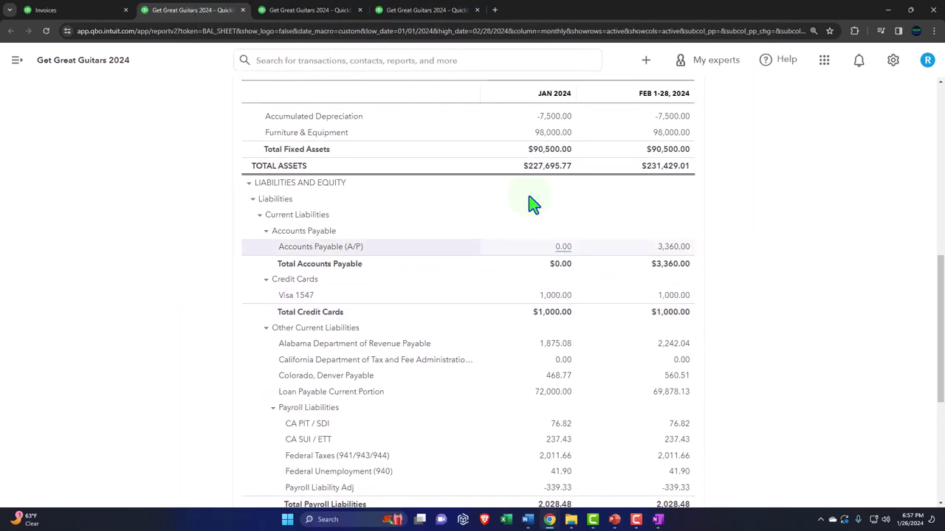
left_click(316, 13)
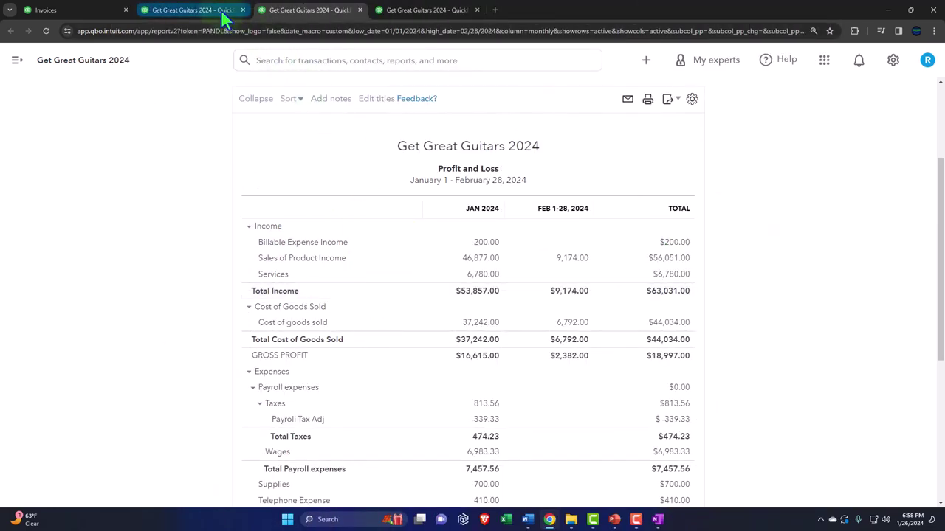
left_click(221, 10)
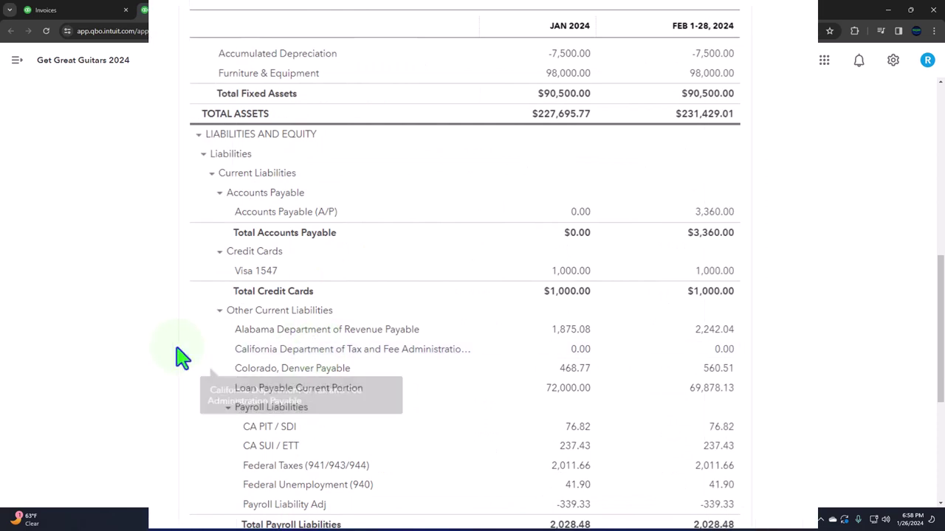
scroll(183, 358, "up", 3)
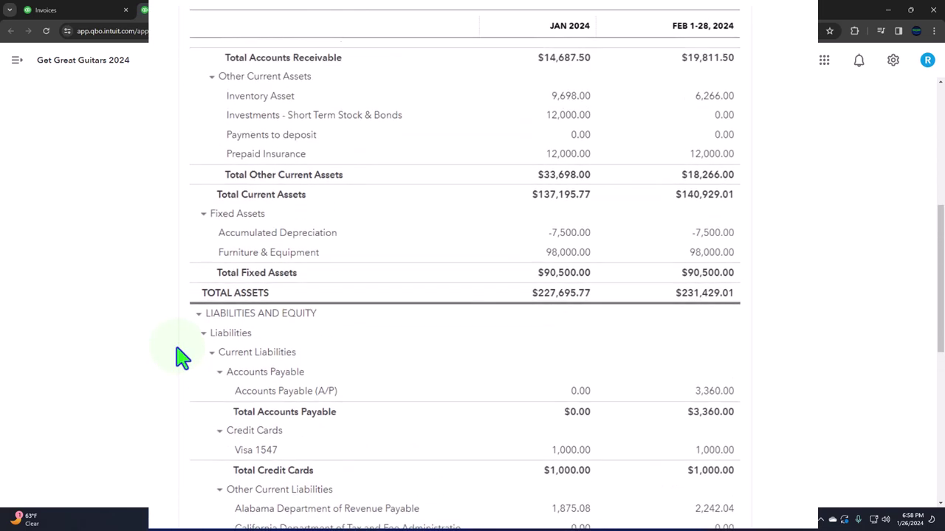
scroll(182, 358, "up", 1)
scroll(182, 358, "down", 3)
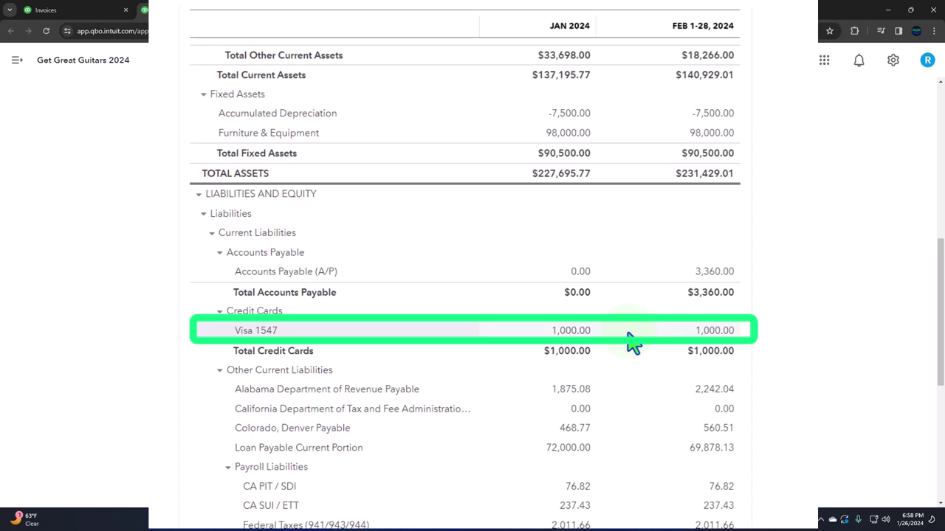
scroll(631, 341, "up", 5)
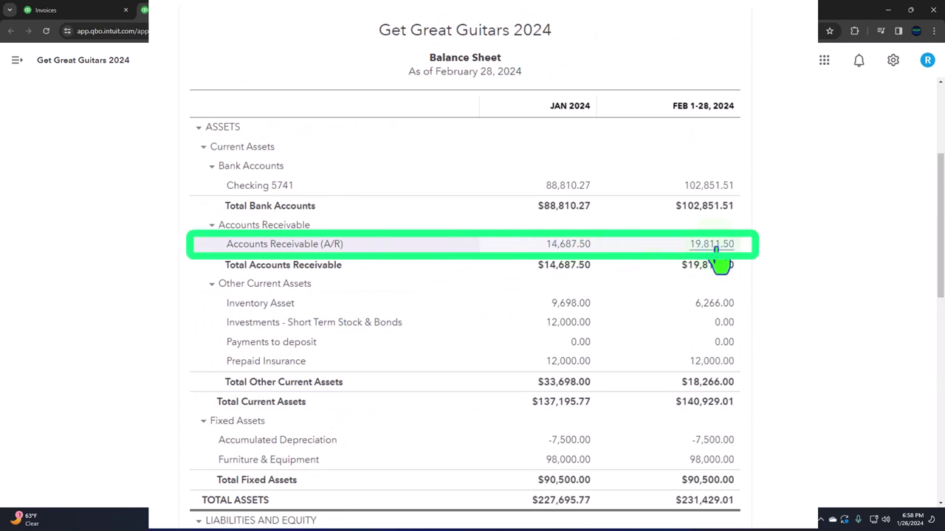
scroll(715, 266, "down", 4)
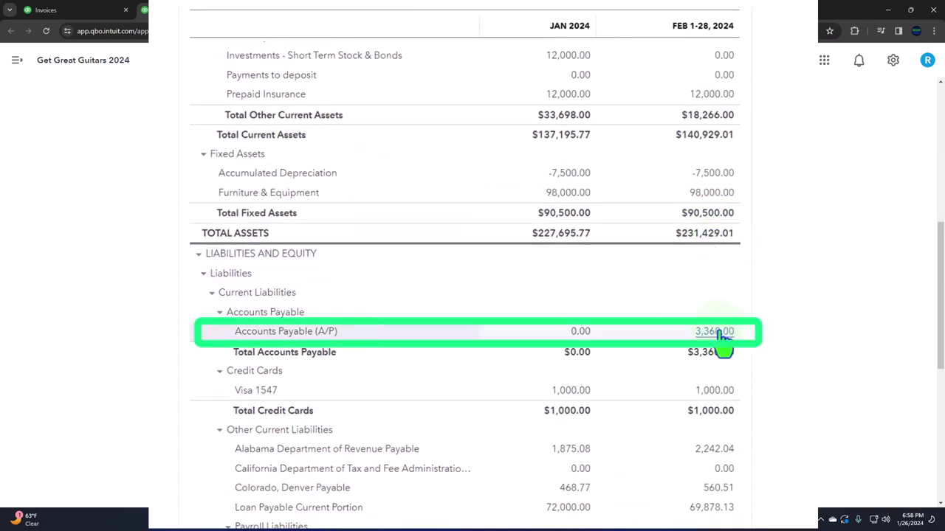
Open the Customers list under Sales and review the open balances, followed by the QuickBooks Flow Chart page in OneNote
left_click(79, 7)
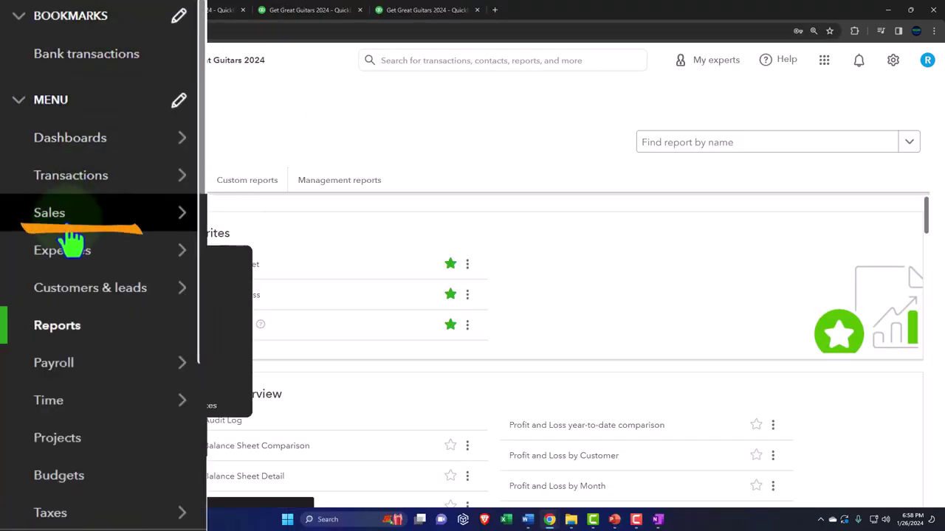
left_click(40, 260)
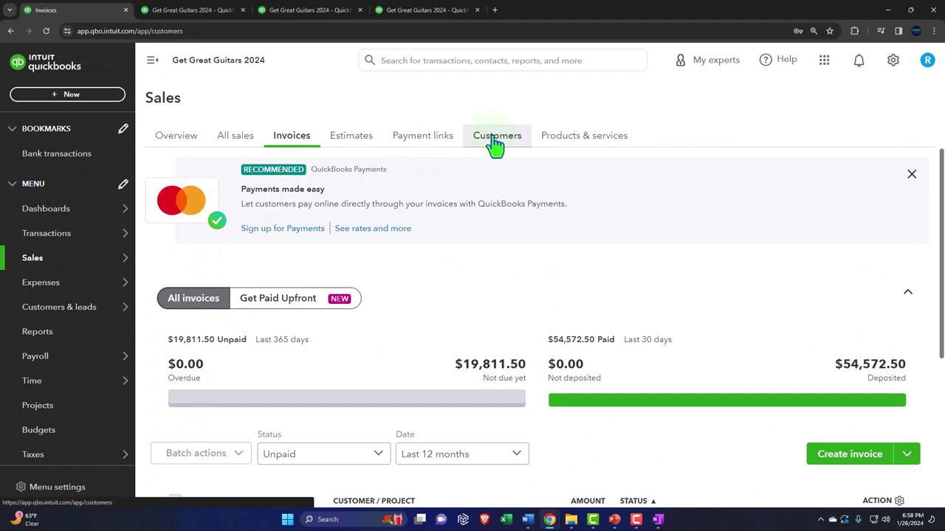
left_click(493, 140)
scroll(469, 281, "down", 2)
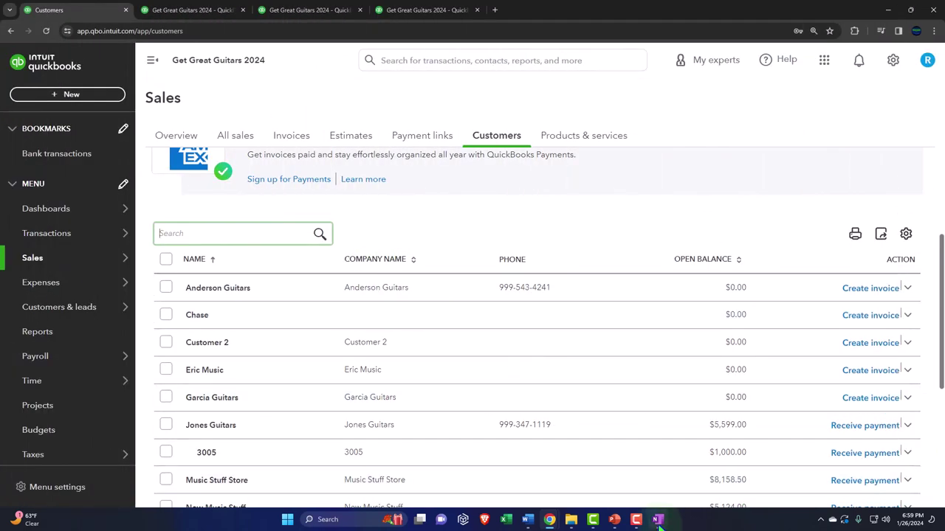
left_click(658, 520)
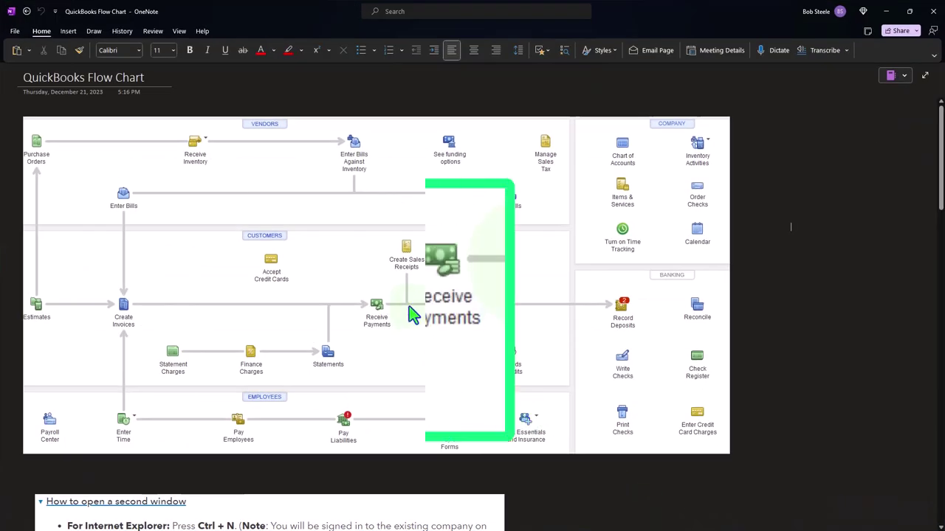
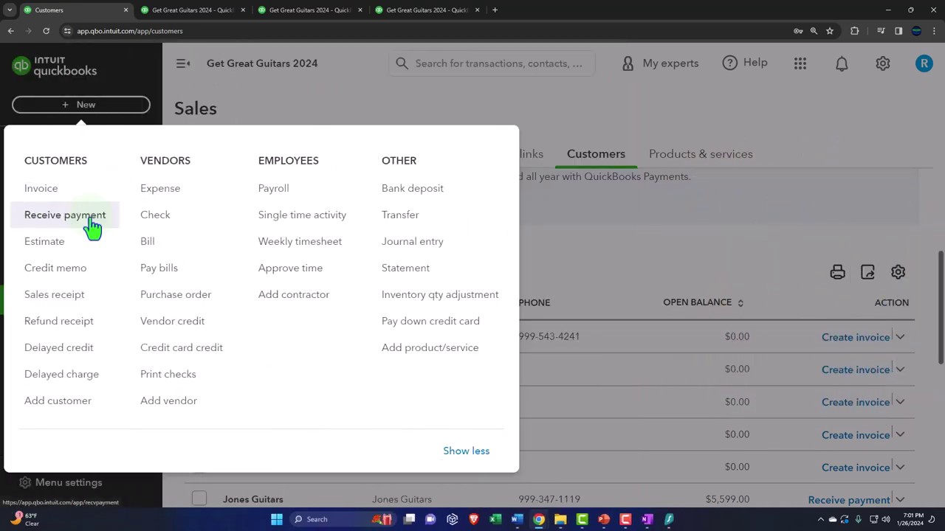
Start a new received payment in QuickBooks and choose Anderson Guitars as the customer
left_click(90, 222)
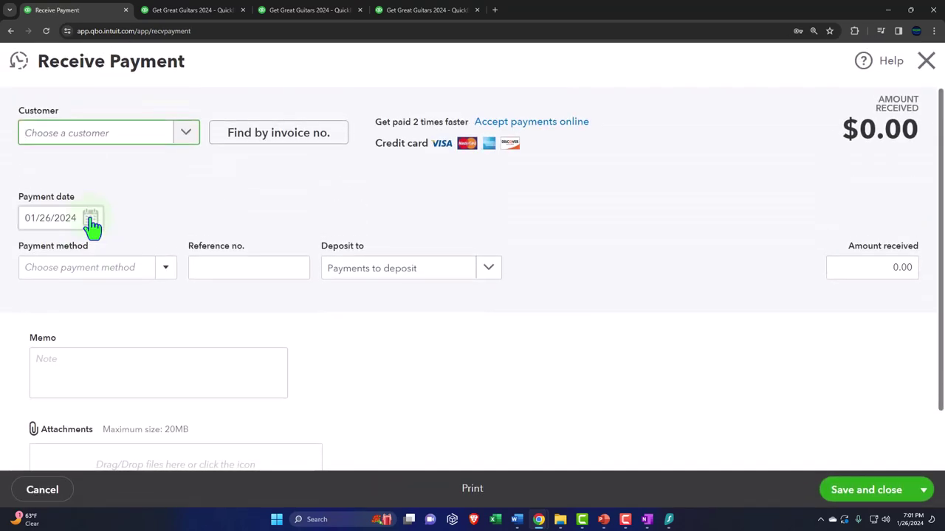
key("ctrl+minus")
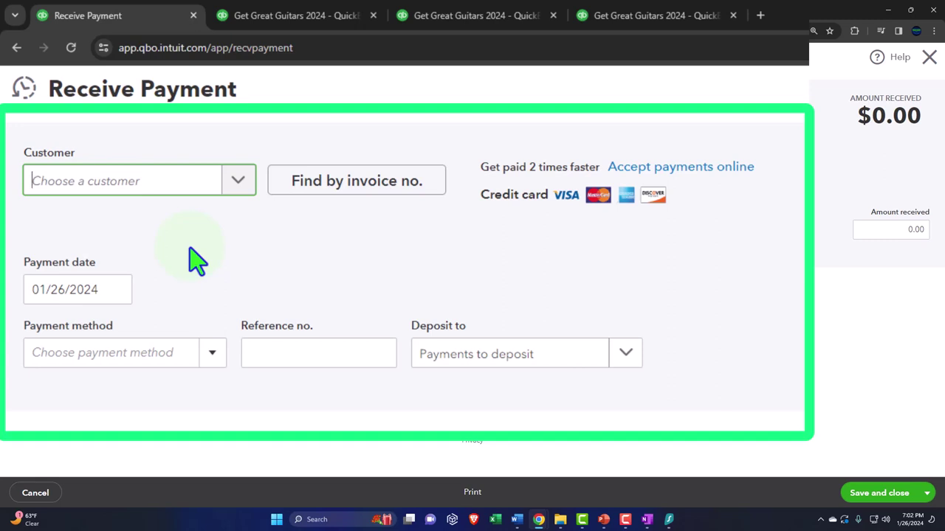
type("An")
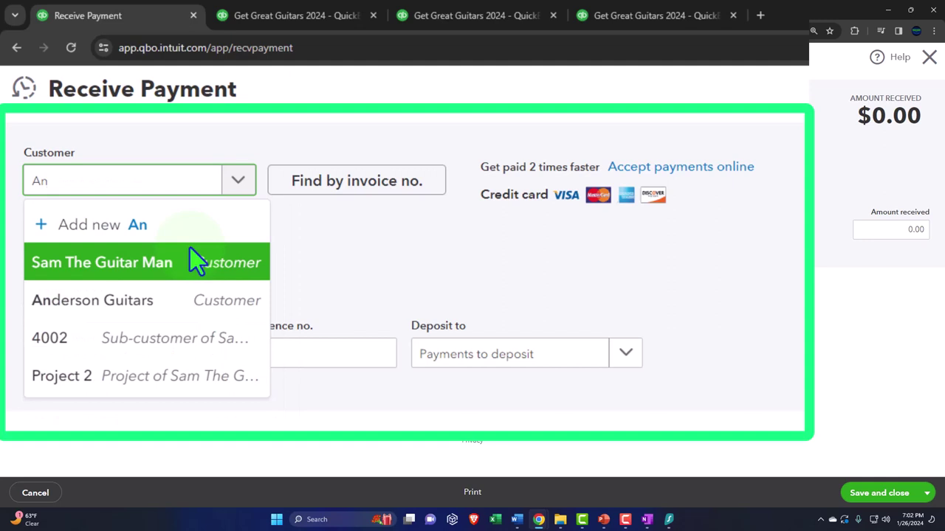
key("Down")
key("Tab")
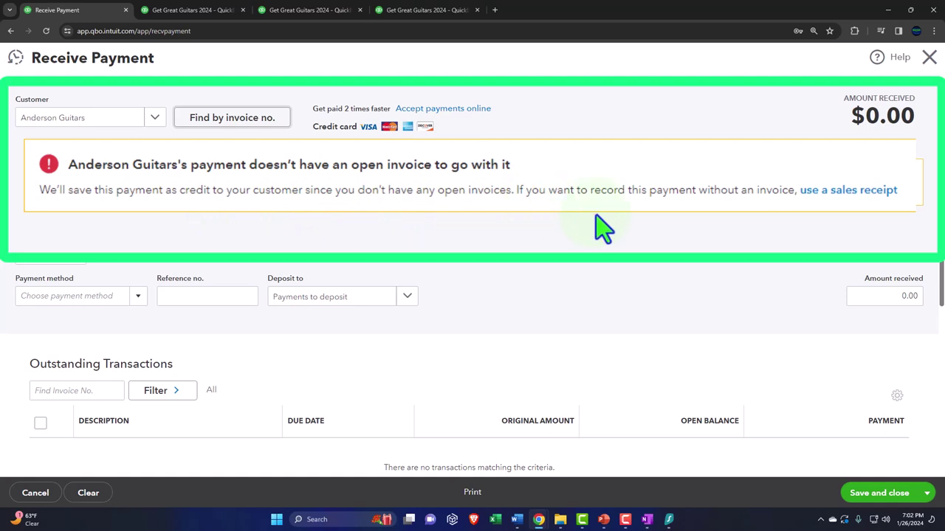
Set the payment date of the received payment to 02/28/2024
scroll(369, 240, "down", 1)
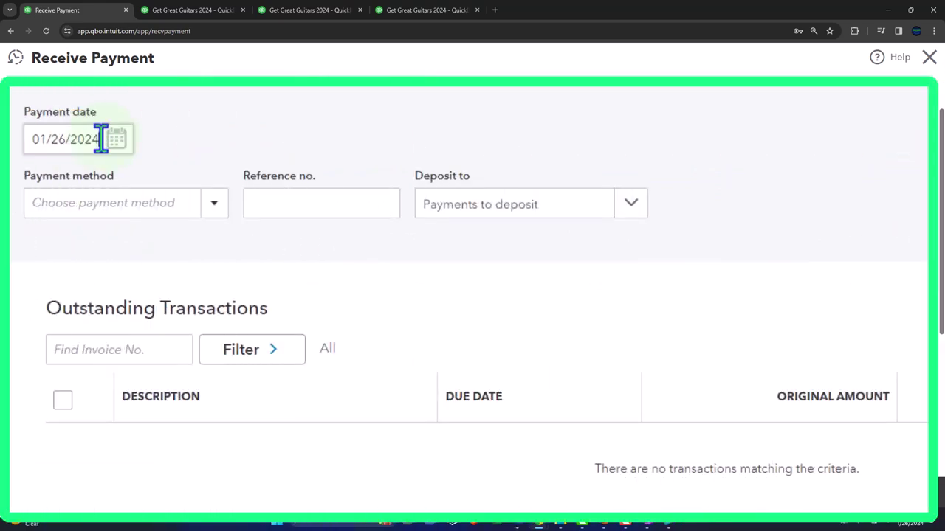
left_click_drag(101, 139, 39, 140)
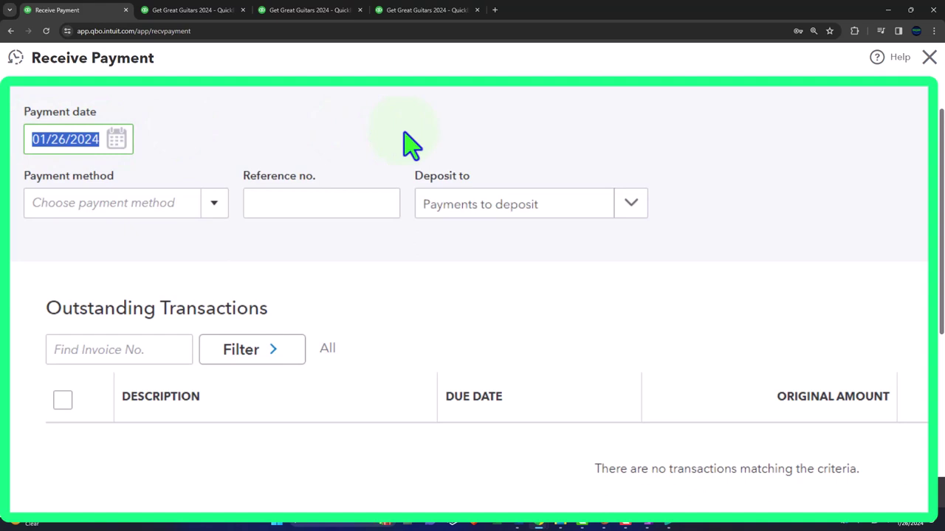
type("02282024")
key("Tab")
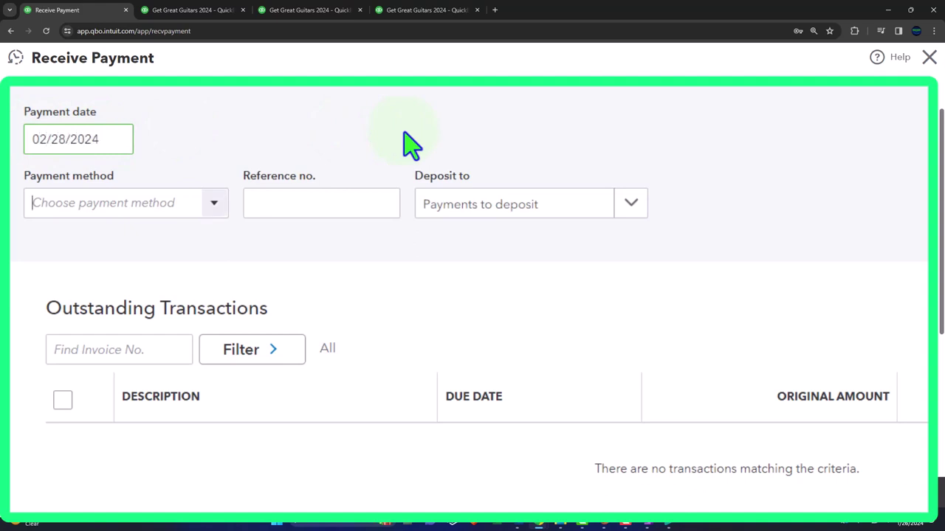
Set the payment method to Cash and keep Payments to deposit as the deposit account
left_click(216, 212)
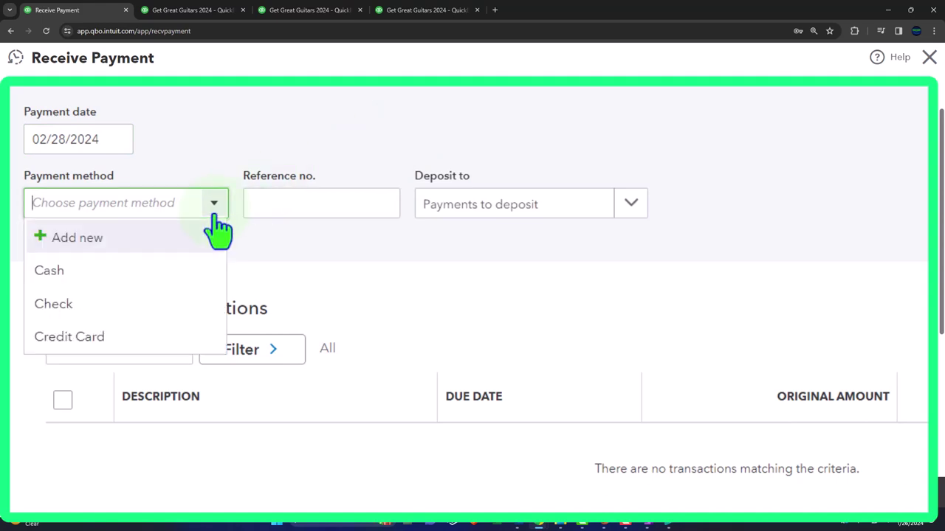
left_click(148, 270)
key("Tab")
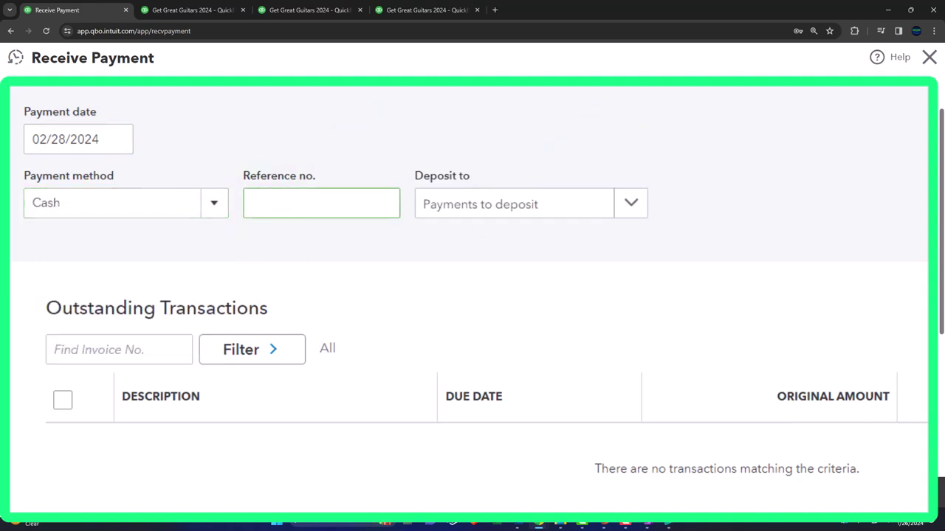
key("Tab")
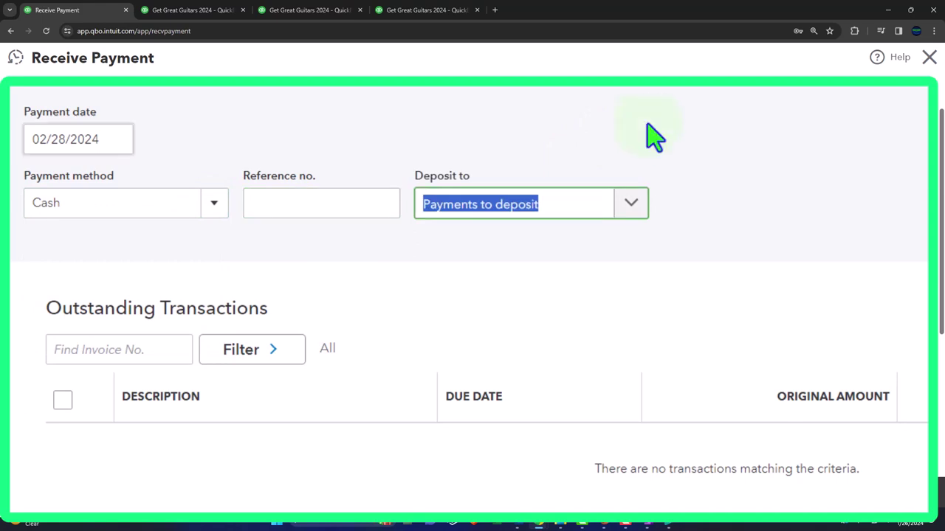
left_click(629, 207)
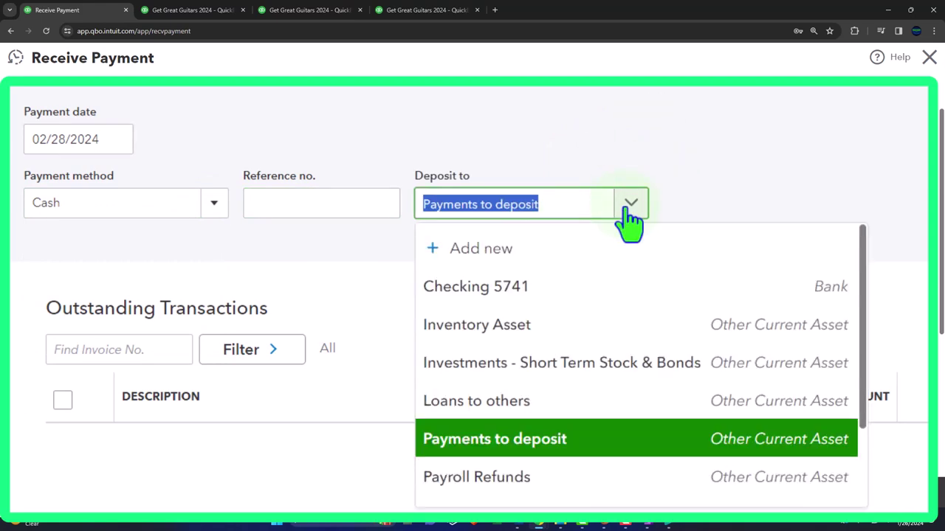
left_click(629, 207)
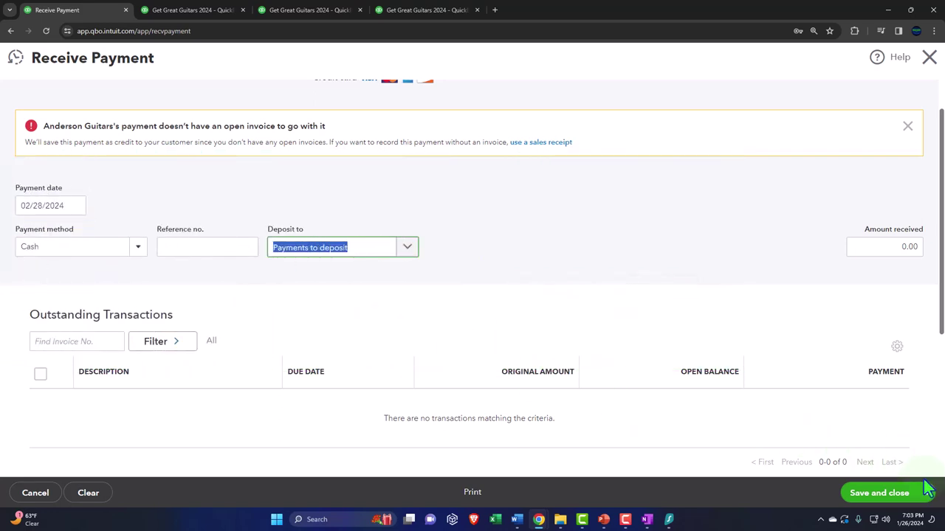
Set the amount received to 300 and save the payment as a customer credit without selecting an invoice
left_click(910, 500)
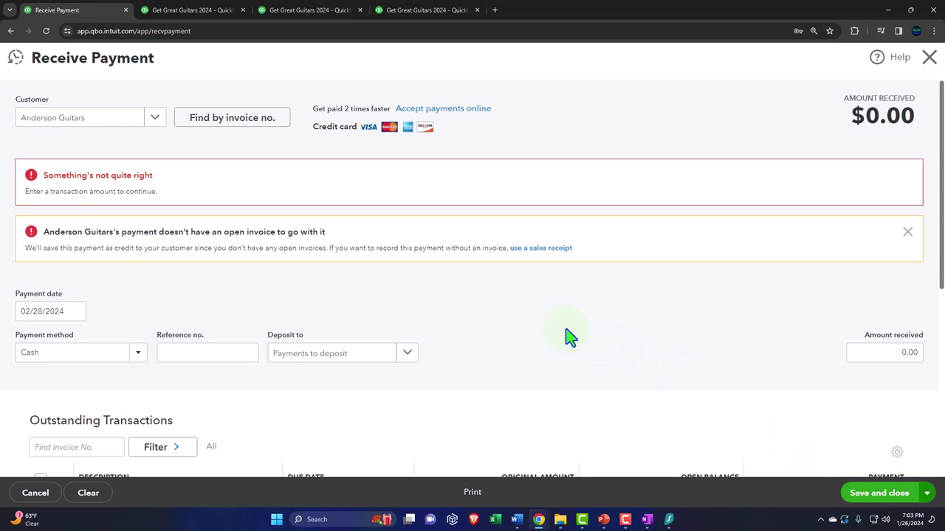
scroll(567, 337, "down", 2)
left_click(871, 259)
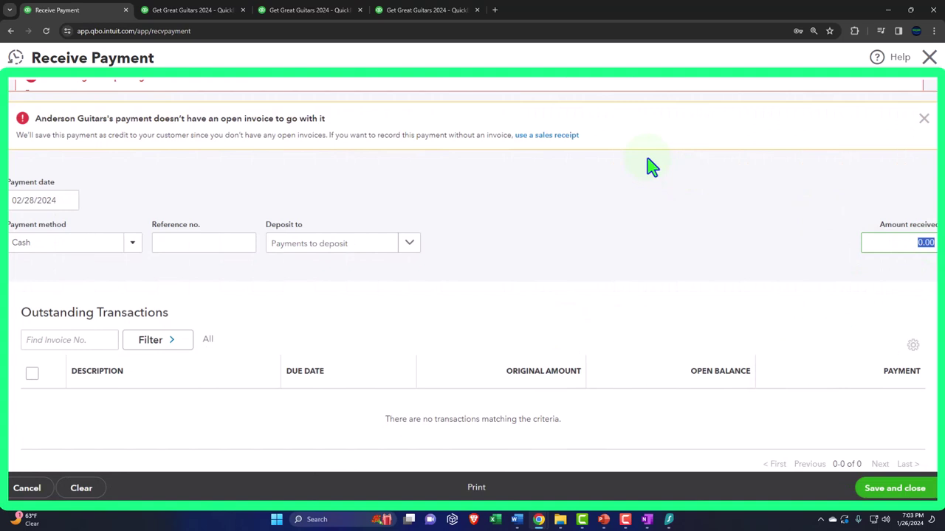
type("300")
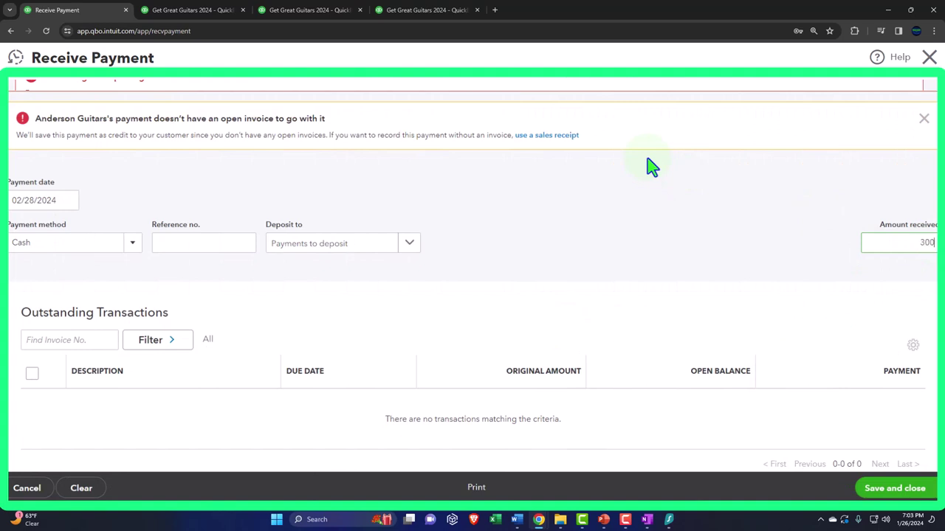
key("Tab")
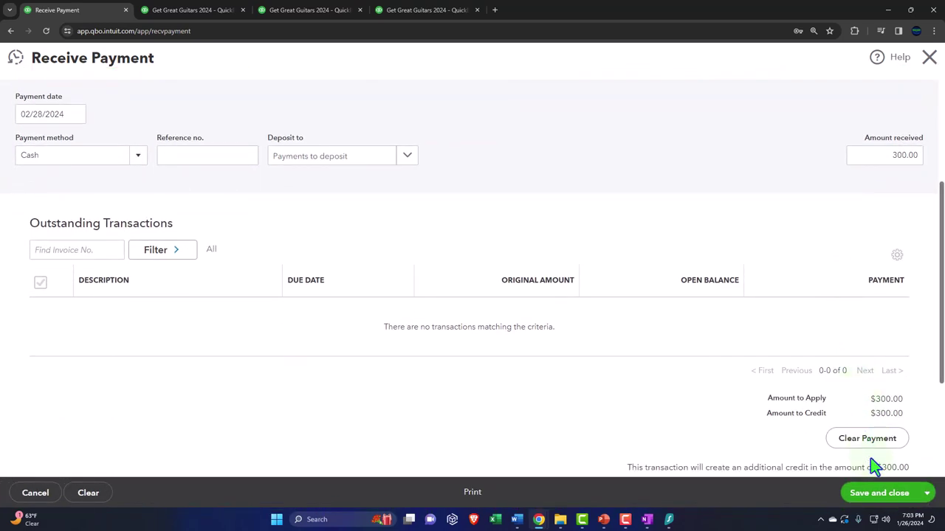
left_click(882, 497)
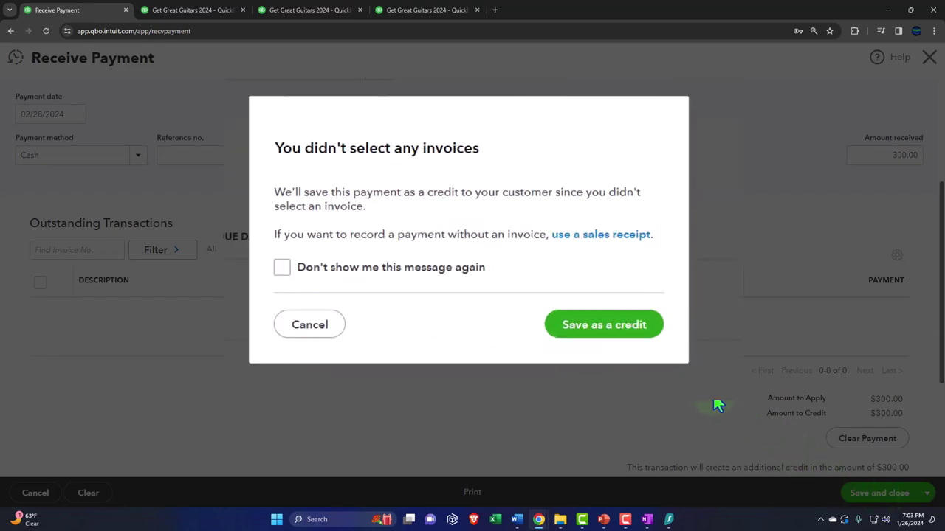
left_click(631, 336)
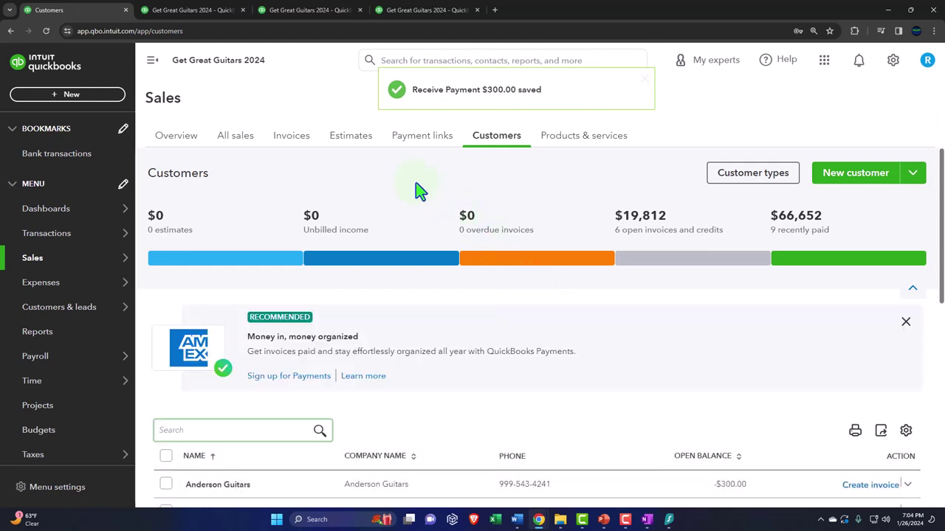
Rerun the Balance Sheet and examine the Accounts Receivable and Payments to deposit lines for February
left_click(214, 14)
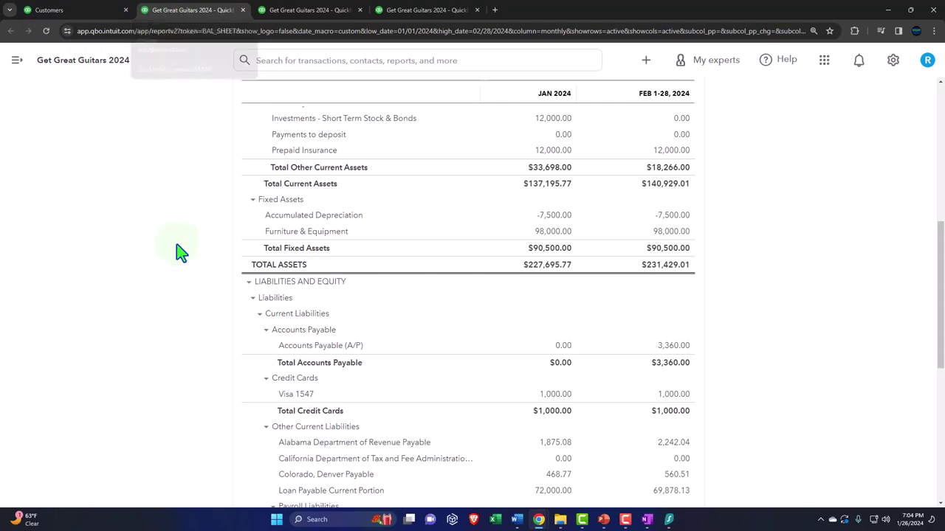
scroll(177, 253, "up", 7)
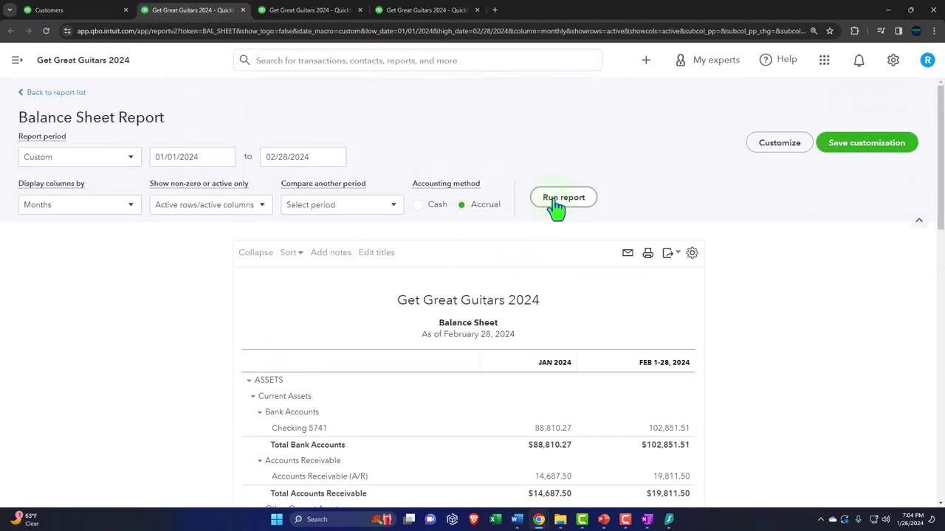
scroll(554, 208, "down", 2)
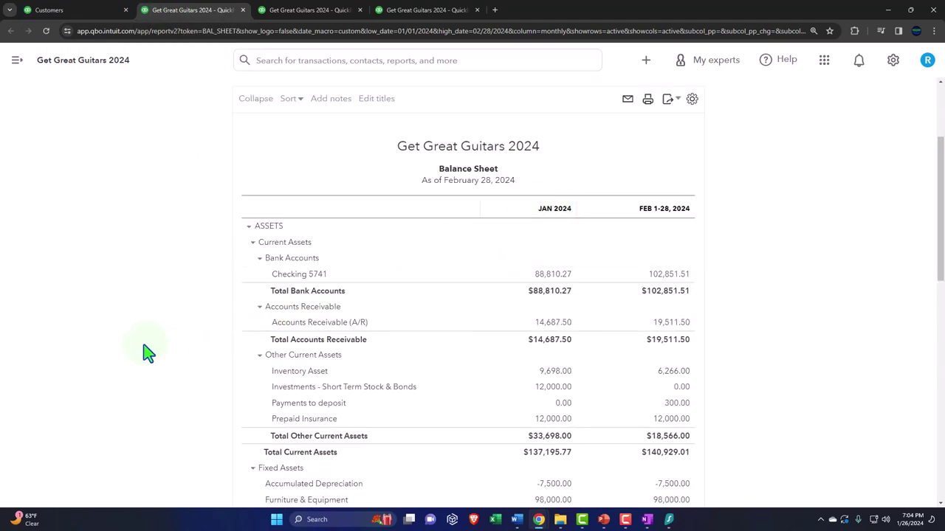
key("ctrl+plus")
key("ctrl+plus")
key("ctrl+plus")
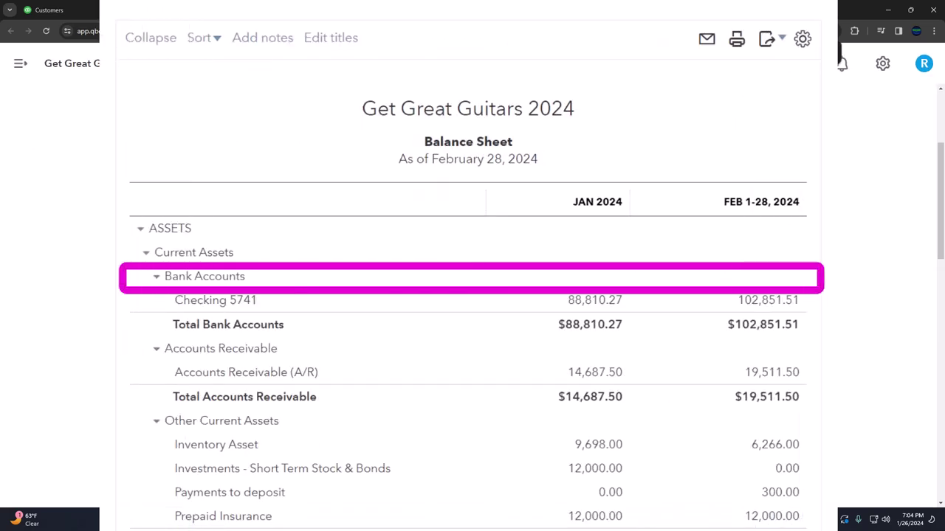
scroll(177, 332, "down", 5)
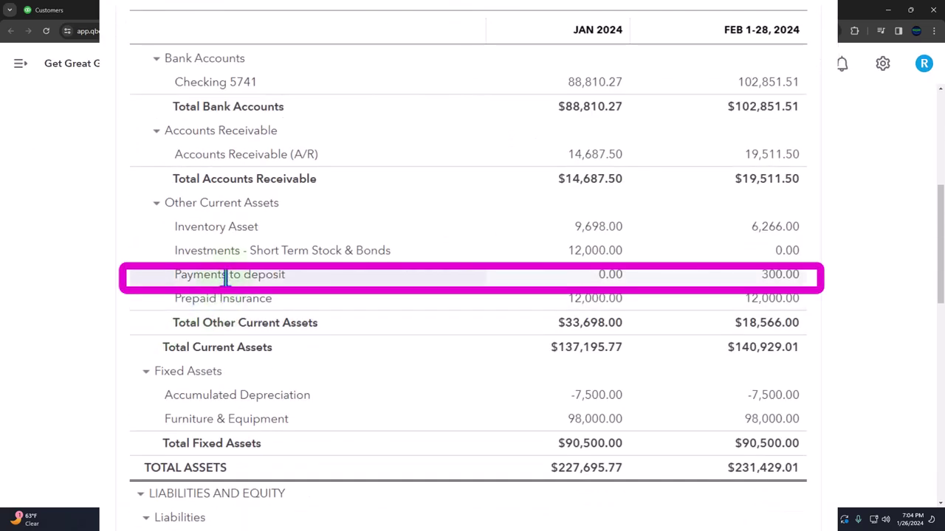
Review the February transaction details behind Payments to deposit and Accounts Receivable, and return to the Balance Sheet
left_click(781, 276)
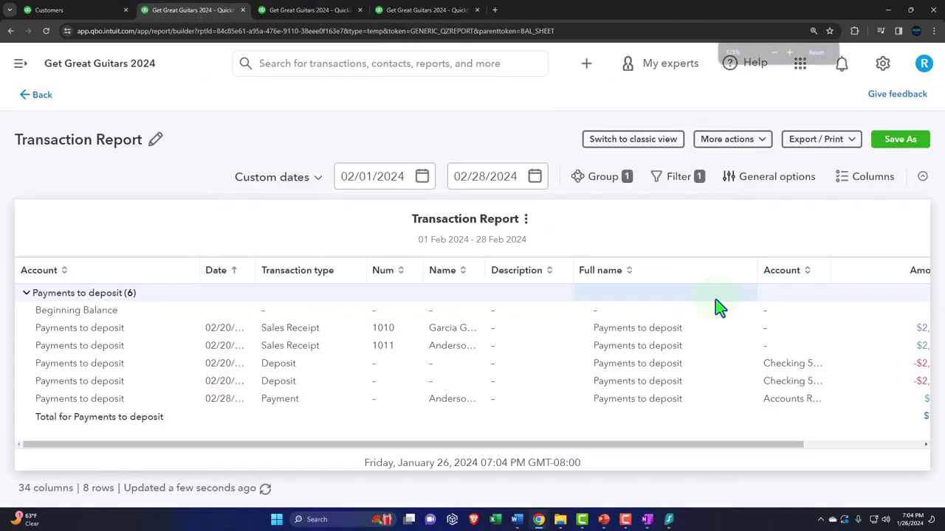
key("ctrl+minus")
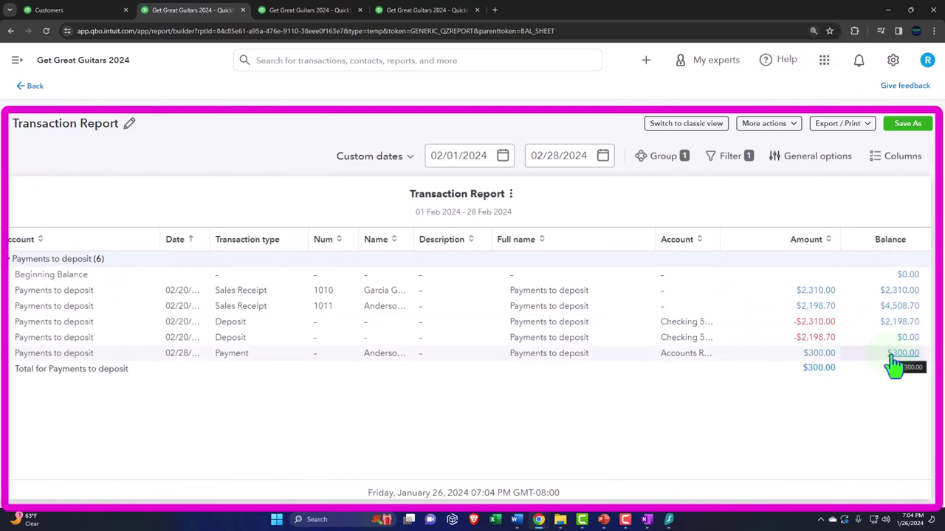
left_click(35, 87)
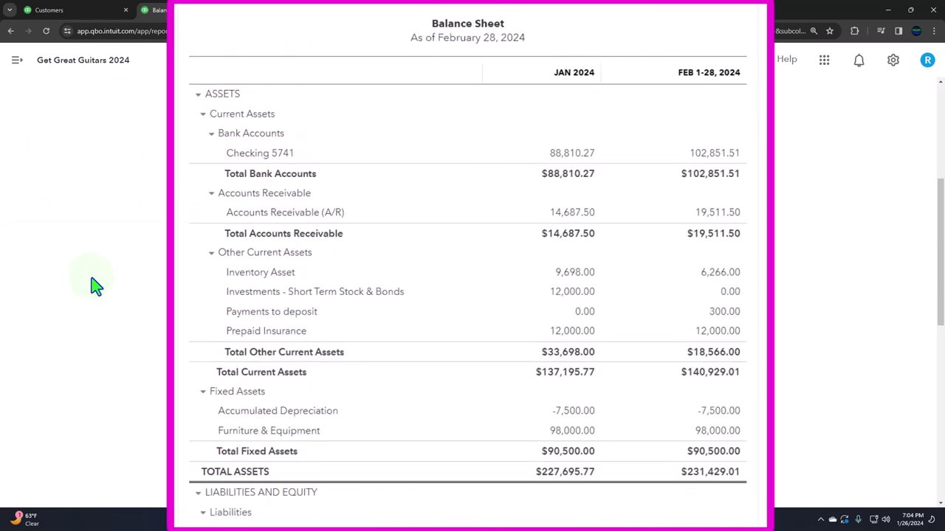
left_click(732, 214)
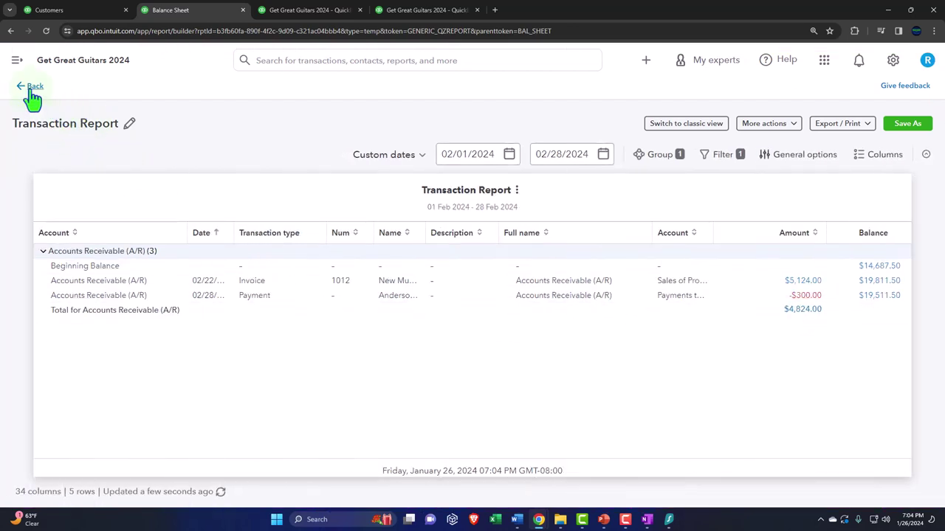
left_click(33, 89)
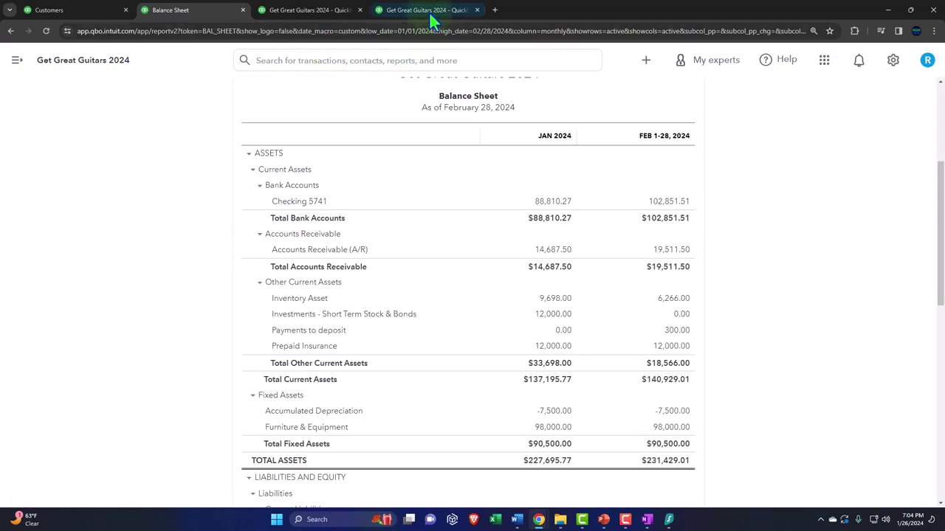
Duplicate the browser tab that holds the Trial Balance report
left_click(432, 15)
right_click(433, 15)
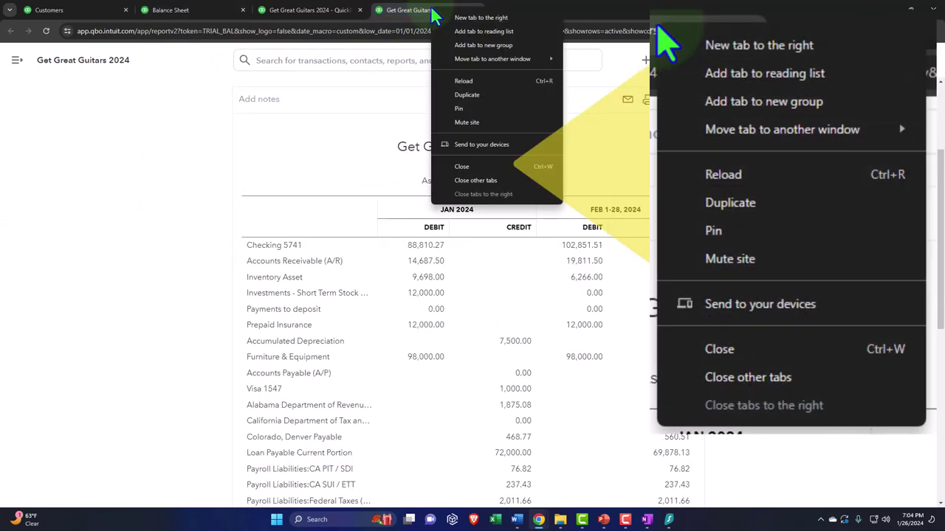
left_click(491, 94)
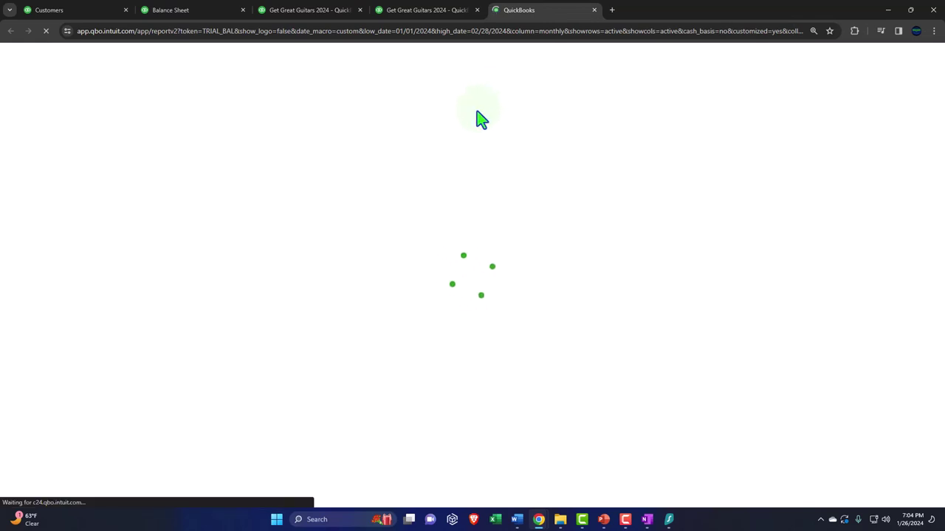
scroll(312, 148, "down", 2)
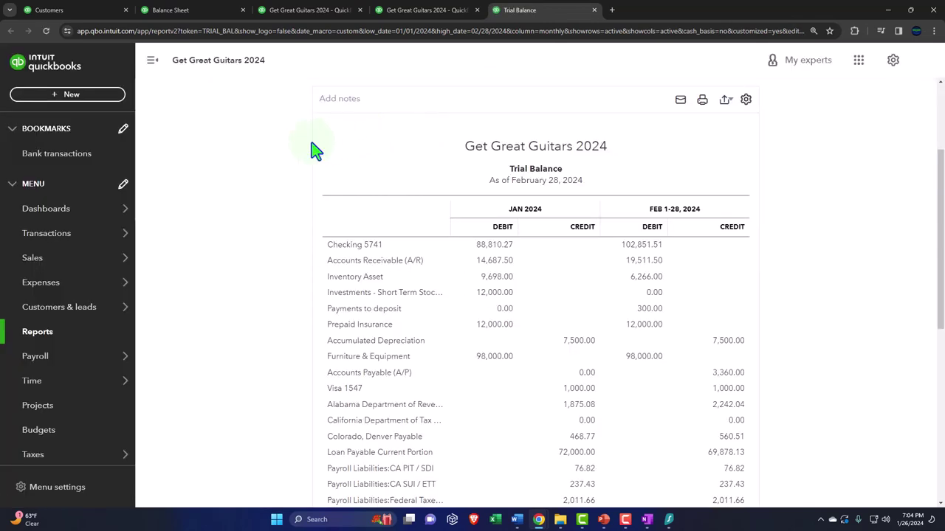
Open the Customer Balance Detail report in the duplicated tab and examine the Anderson Guitars payment and the report total
left_click(42, 338)
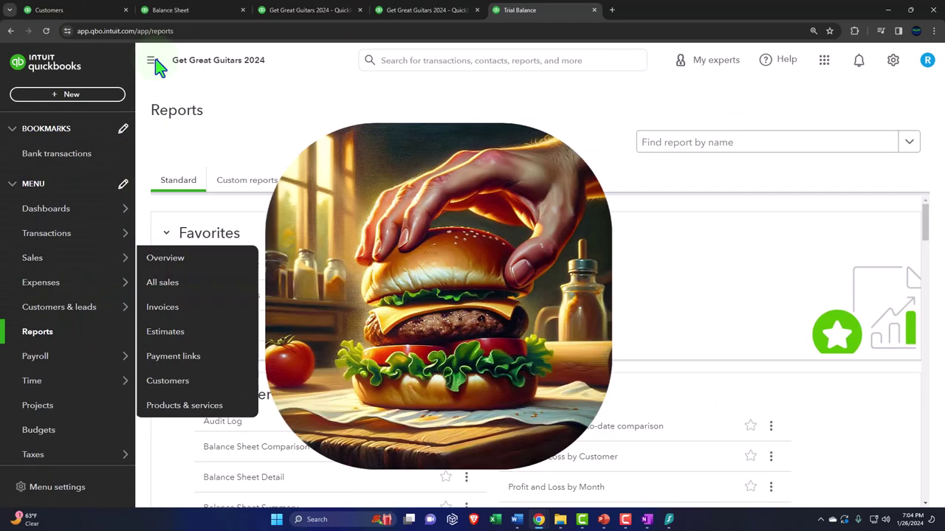
left_click(153, 60)
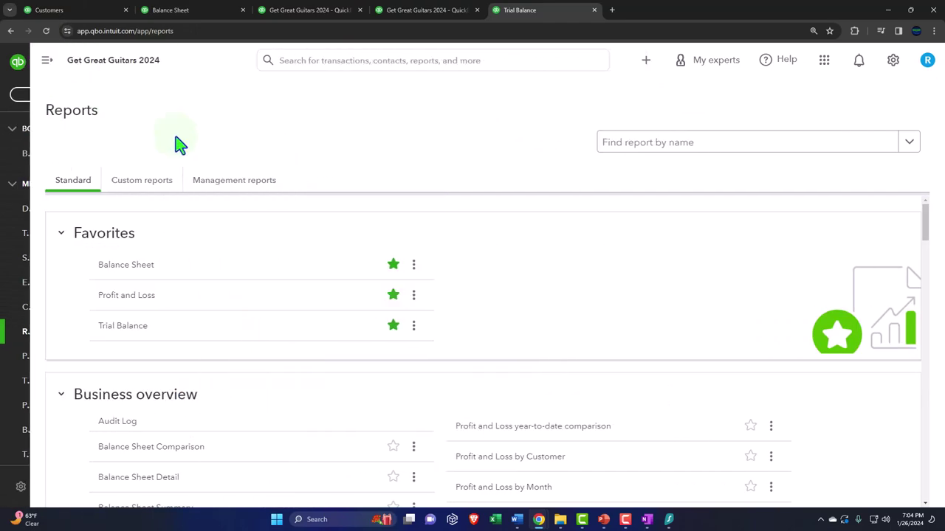
scroll(204, 238, "down", 3)
scroll(217, 325, "down", 3)
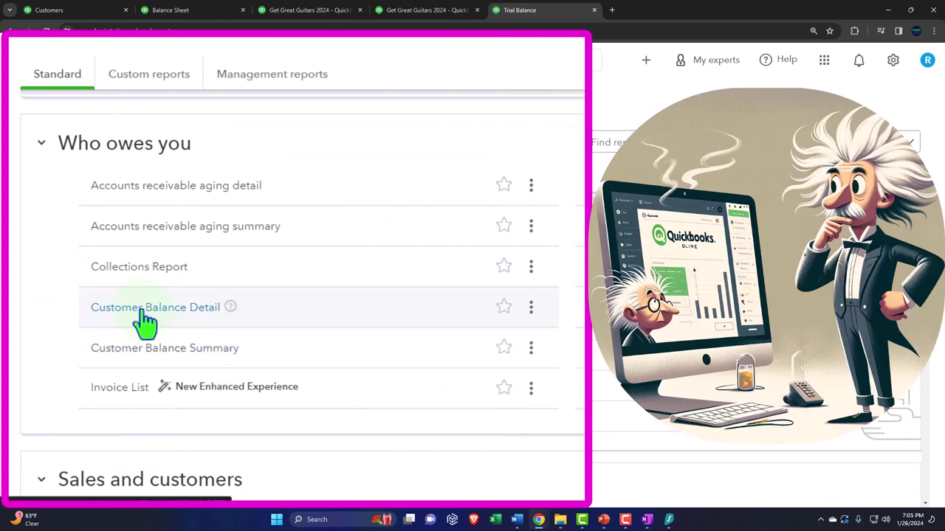
left_click(103, 356)
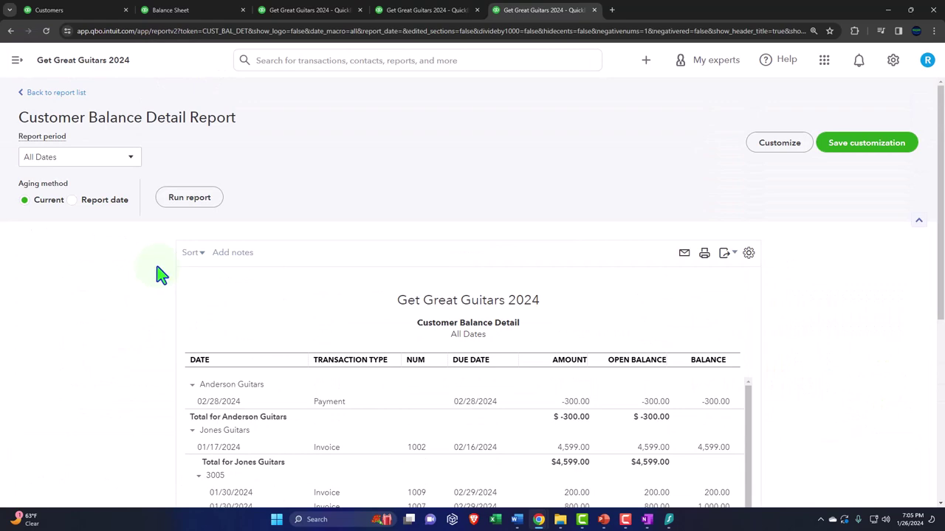
scroll(156, 276, "down", 2)
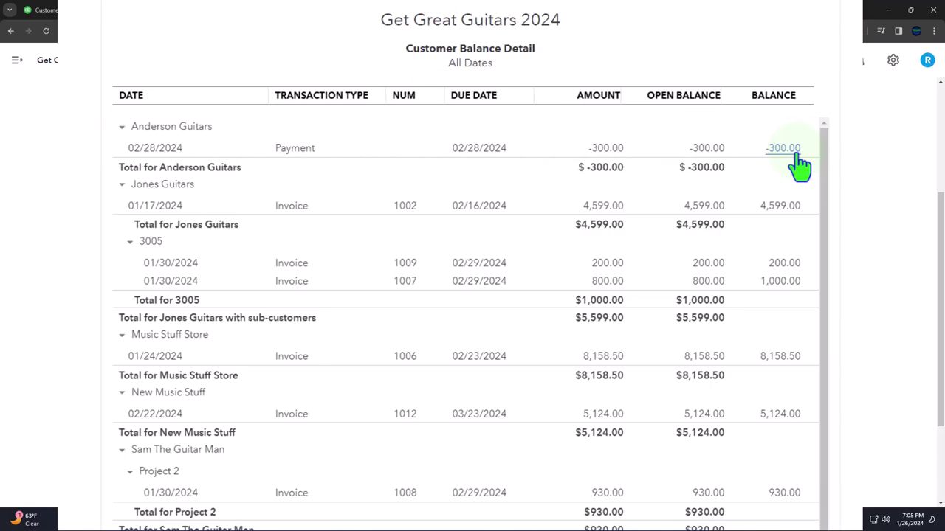
scroll(763, 265, "down", 3)
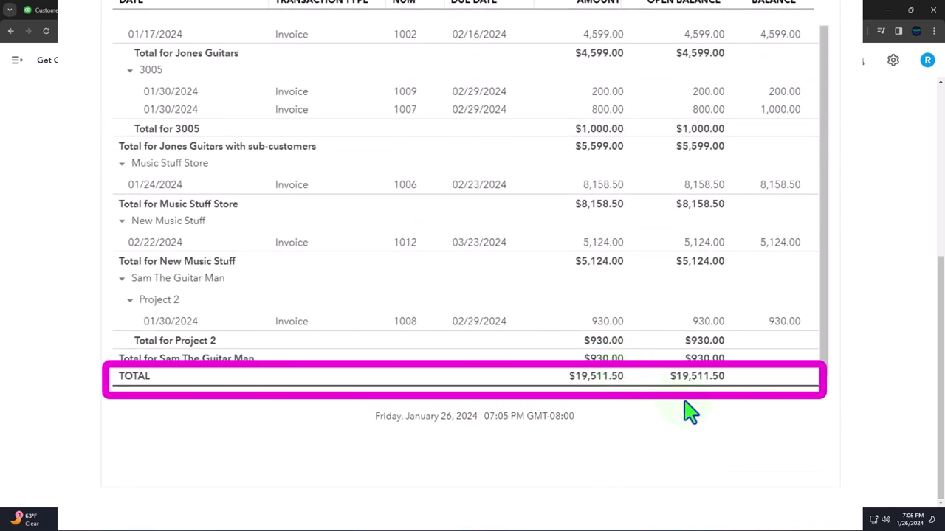
left_click(196, 12)
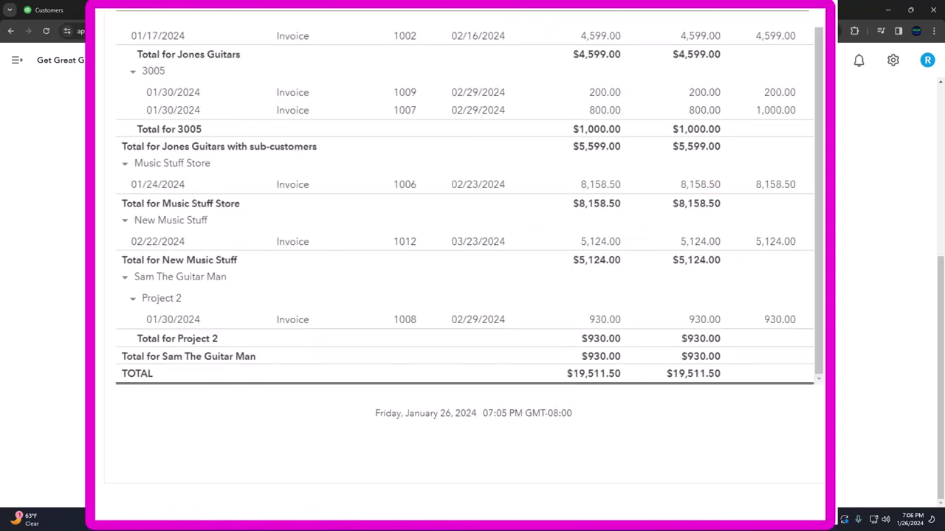
scroll(716, 339, "up", 10)
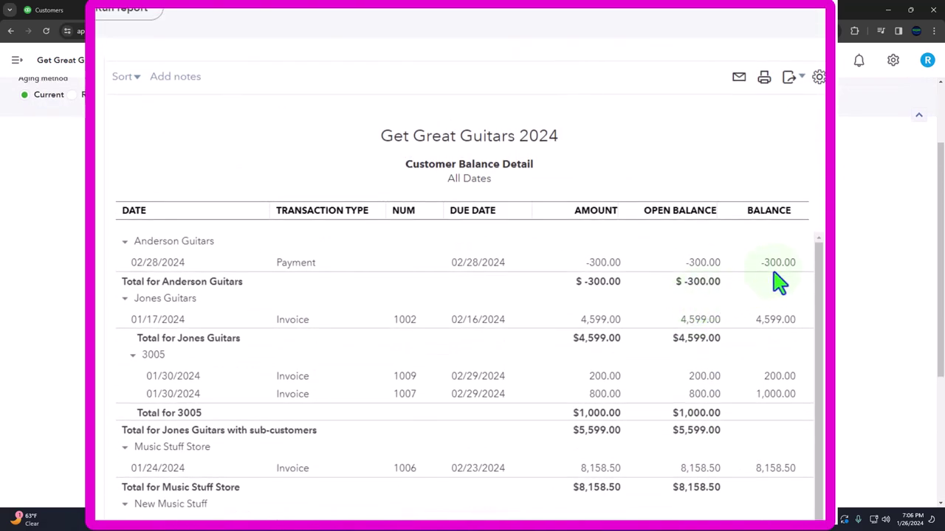
scroll(793, 148, "down", 2)
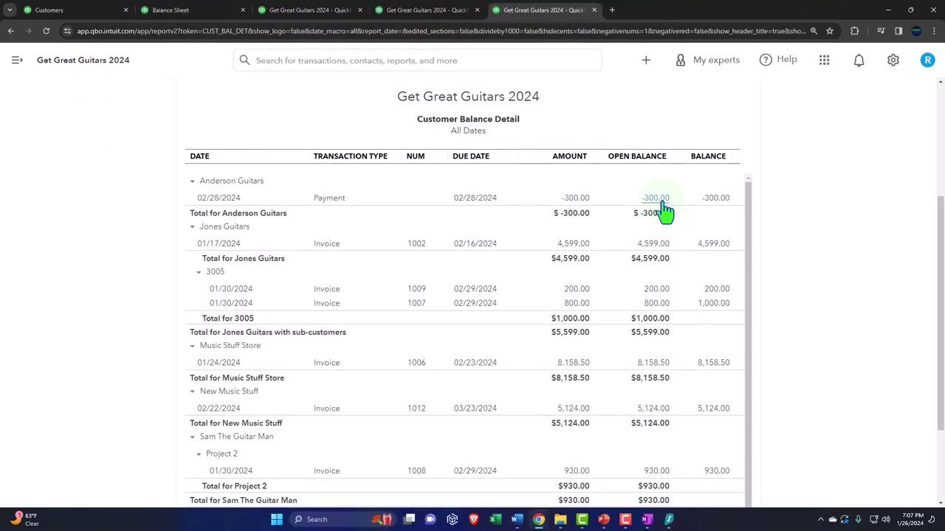
Reload the customer list, open the Anderson Guitars record and review its transaction list for the unapplied payment
left_click(95, 10)
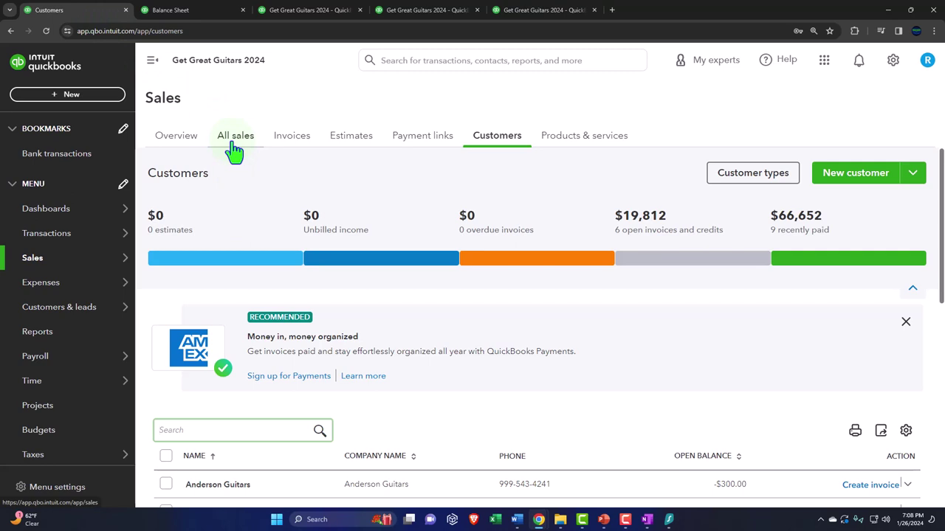
left_click(480, 144)
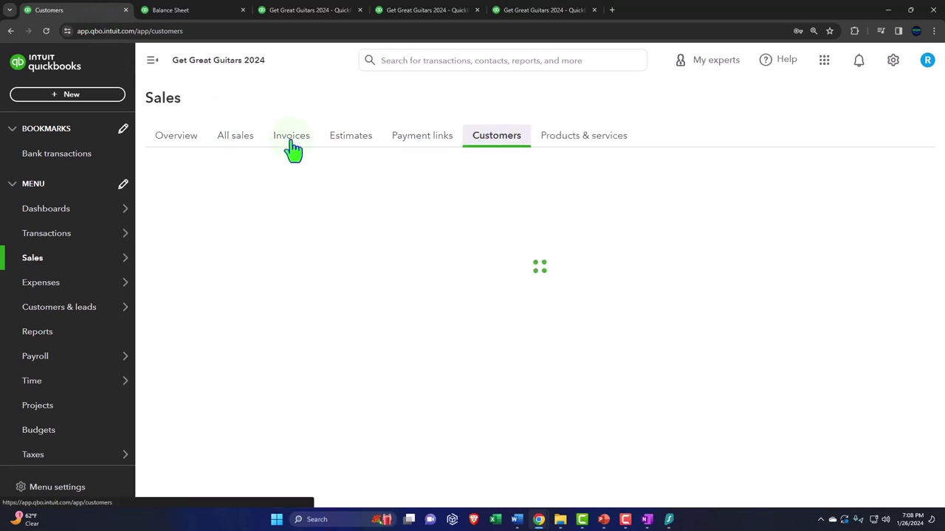
left_click(152, 60)
scroll(169, 217, "down", 1)
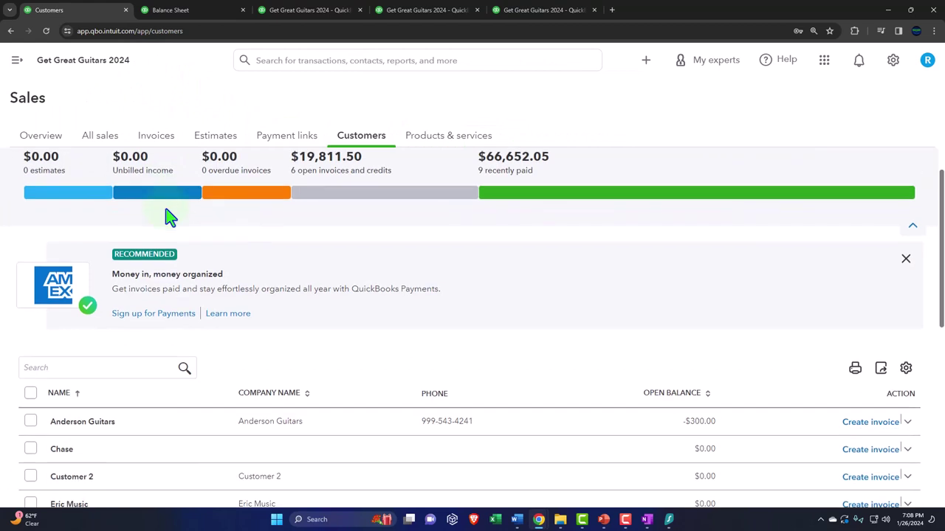
scroll(171, 220, "up", 1)
scroll(170, 221, "down", 2)
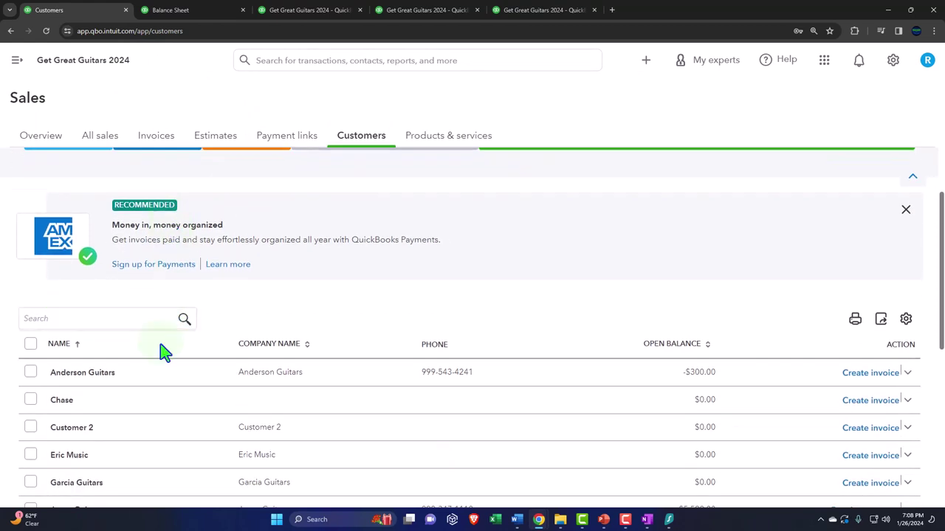
left_click(101, 374)
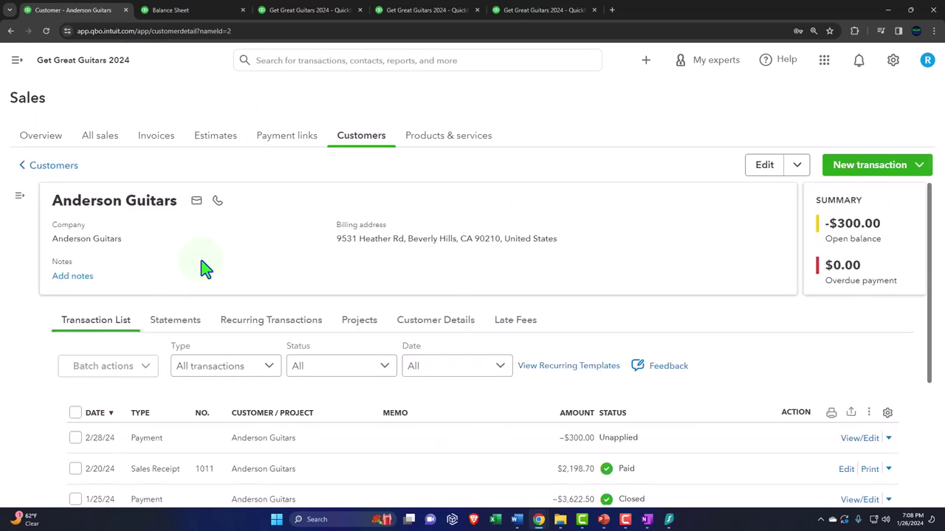
scroll(205, 268, "down", 3)
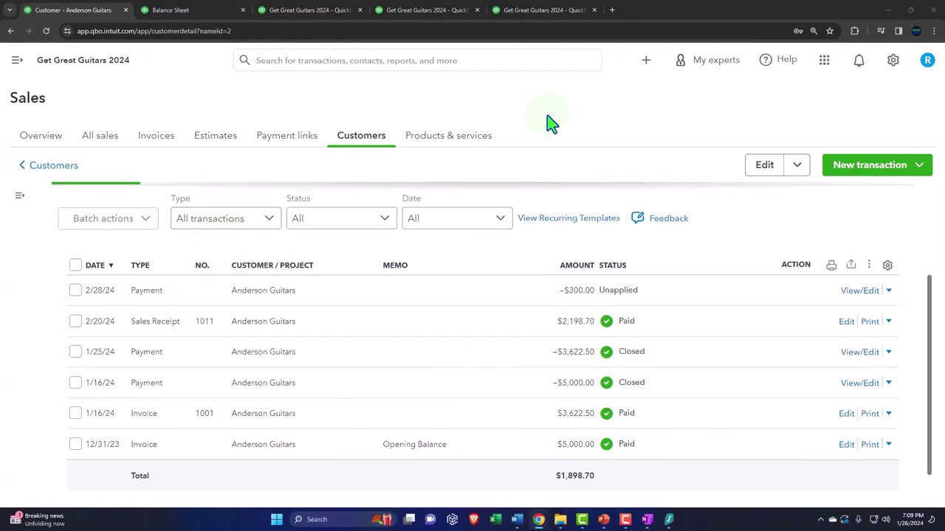
Start a new received payment and choose Sam The Guitar Man as the customer
left_click(646, 61)
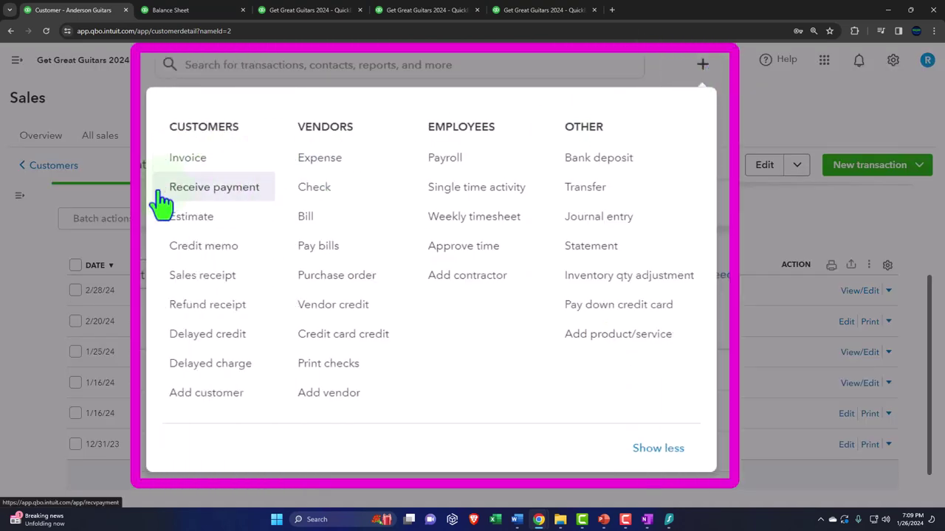
left_click(276, 166)
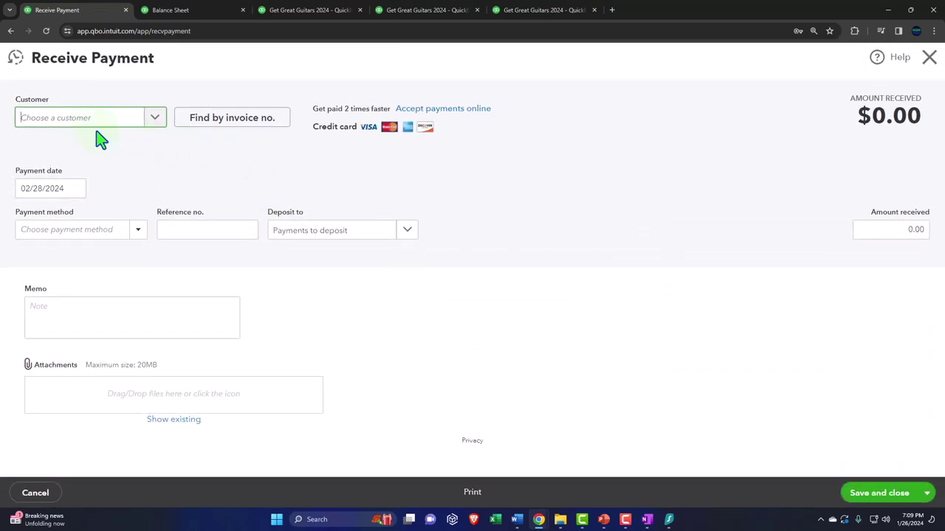
left_click(84, 120)
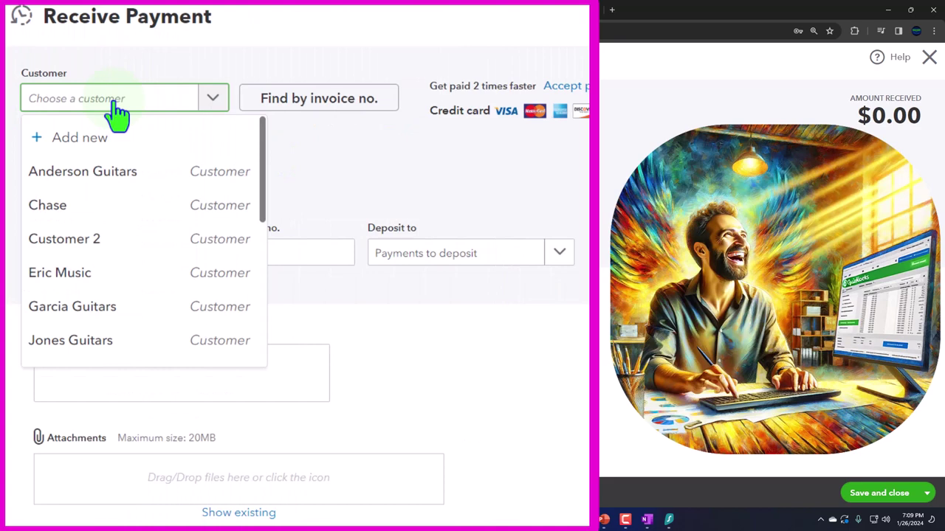
type("Sam")
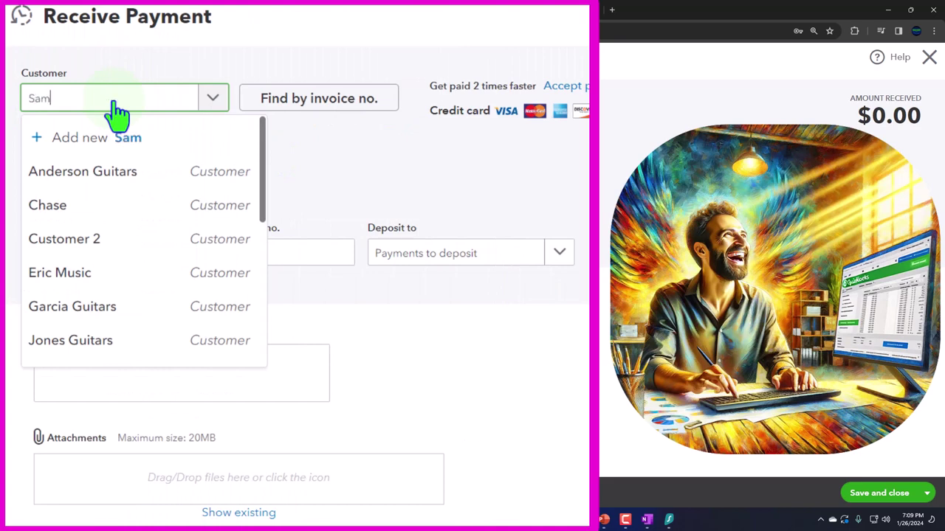
key("Down")
key("Down")
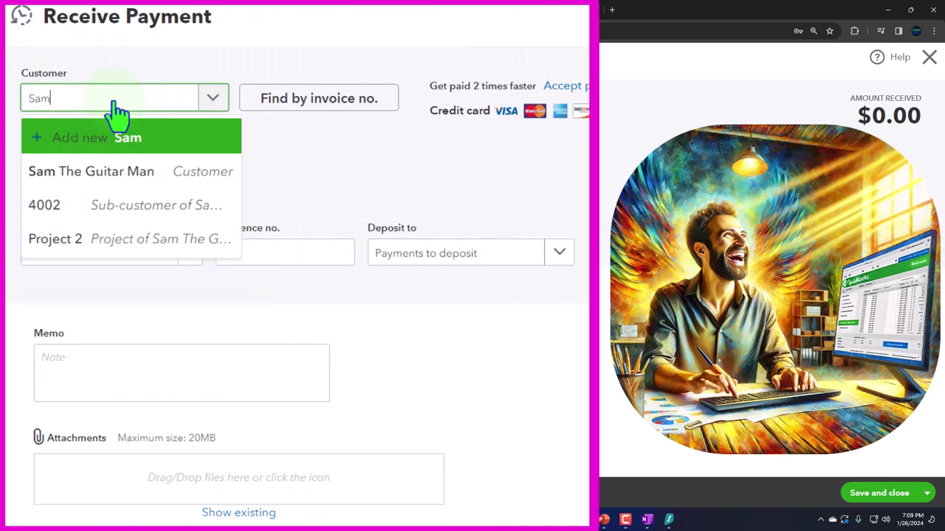
key("Return")
key("Tab")
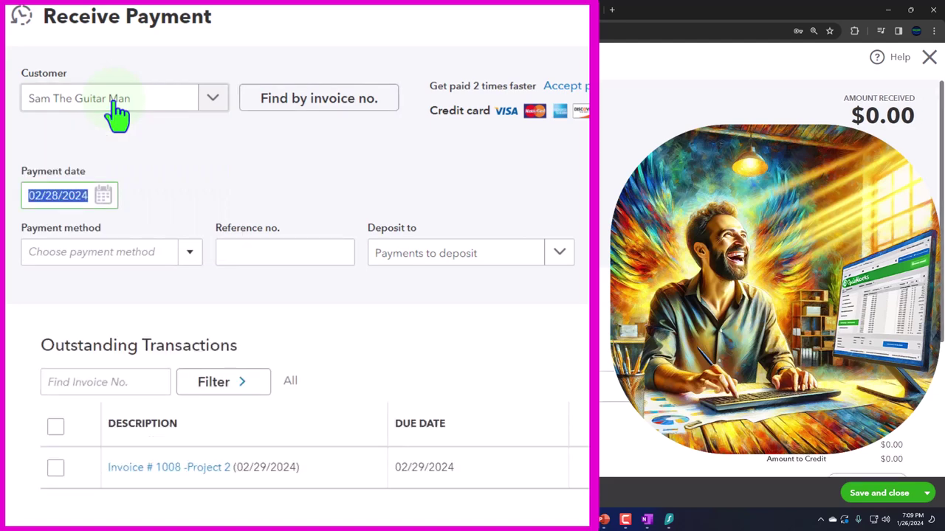
Set the payment date to 02/25/2024 and the payment method to Cash, keeping Payments to deposit as the deposit account
type("0225")
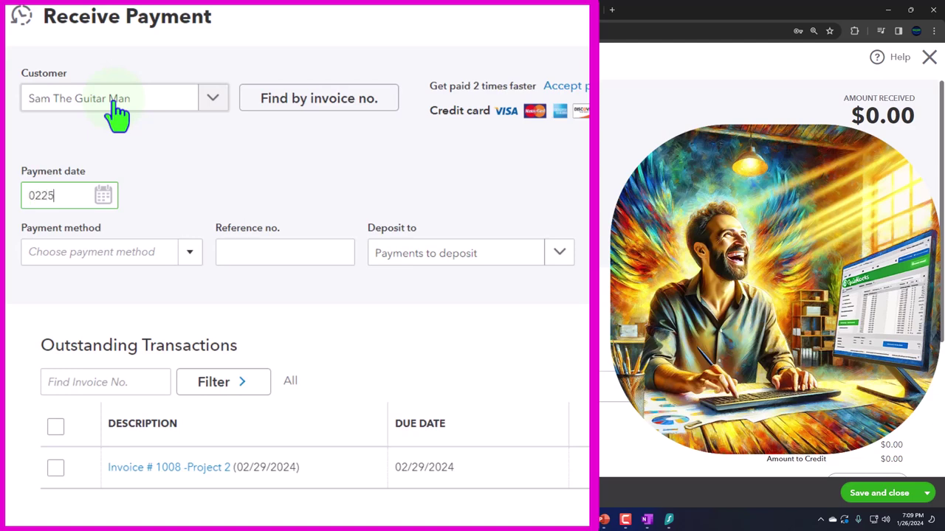
type("2/25/2024")
key("Tab")
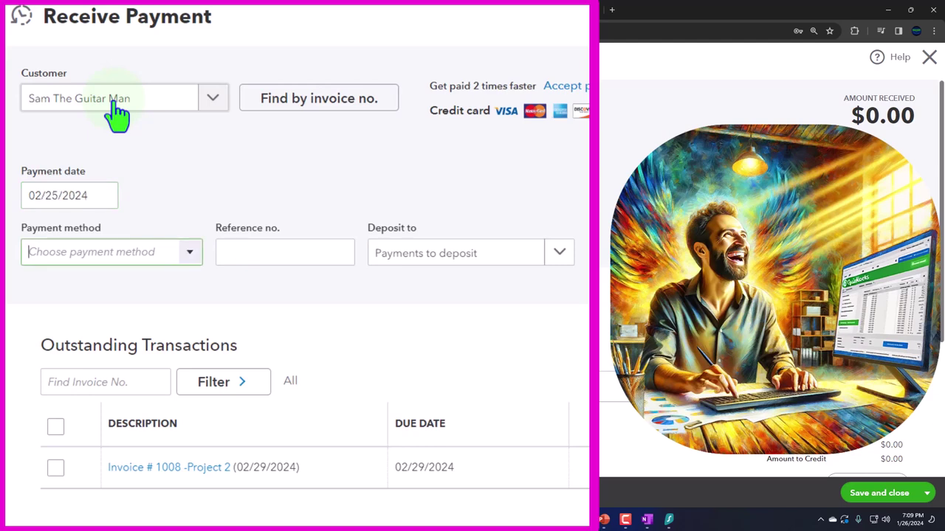
type("ca")
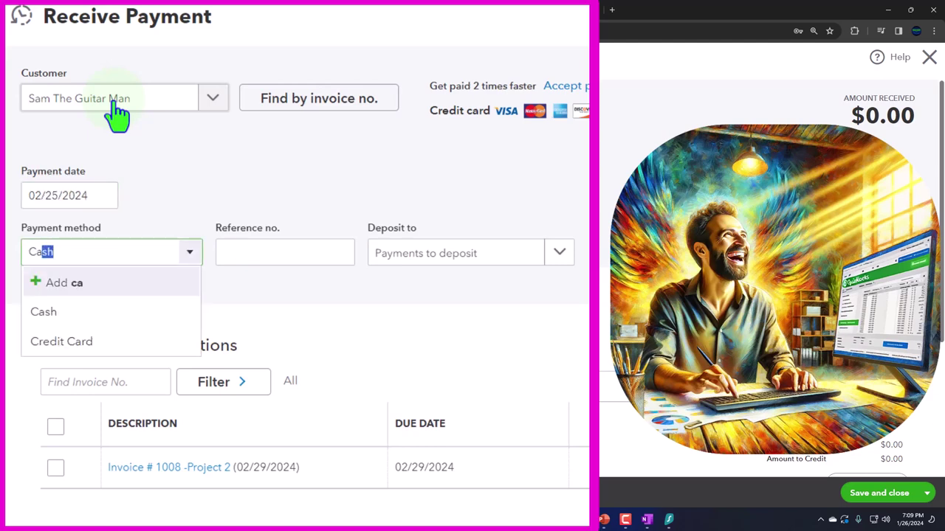
key("Tab")
key("Tab")
left_click(117, 115)
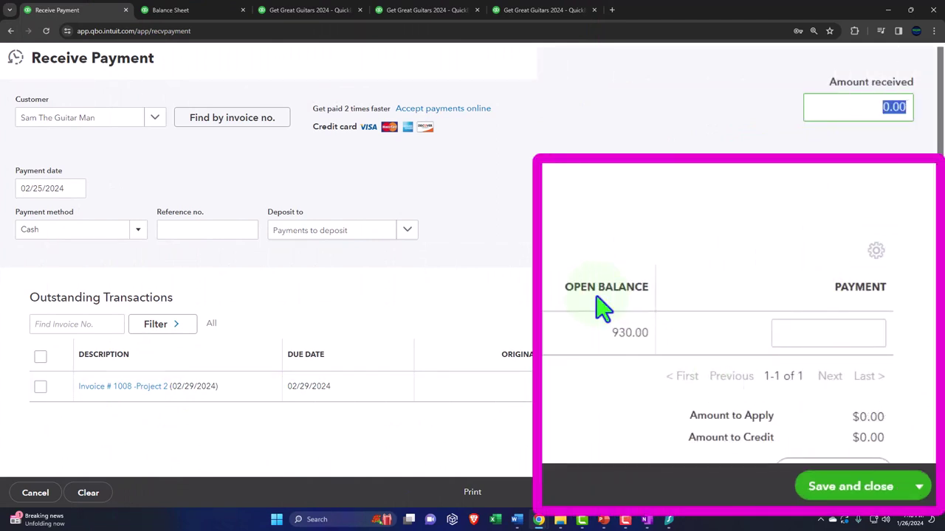
Set the amount received from Sam The Guitar Man to 250.00
left_click(826, 103)
left_click_drag(858, 104, 901, 107)
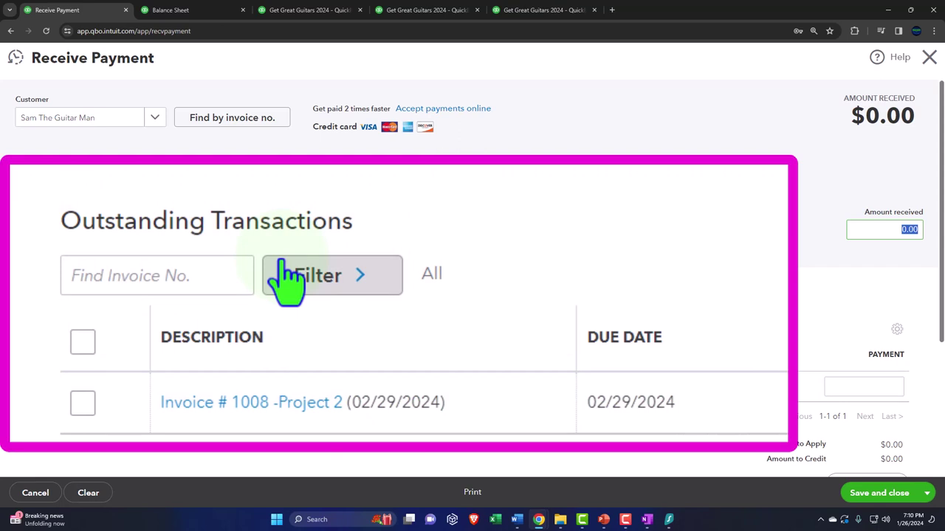
left_click_drag(865, 230, 746, 228)
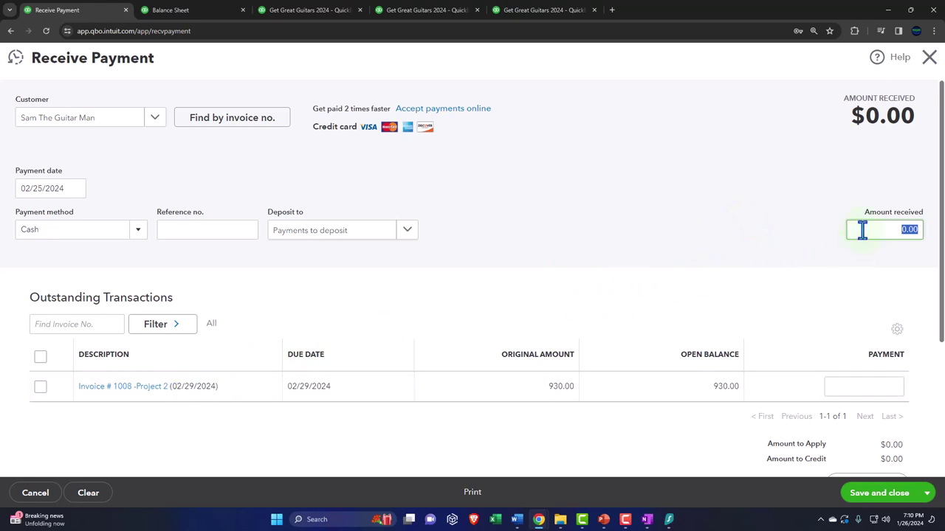
left_click_drag(862, 230, 881, 234)
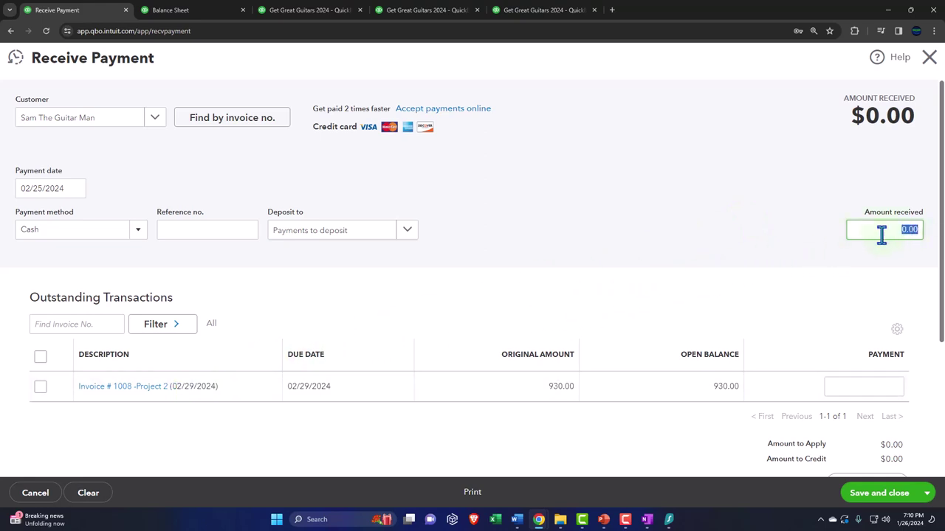
left_click(783, 248)
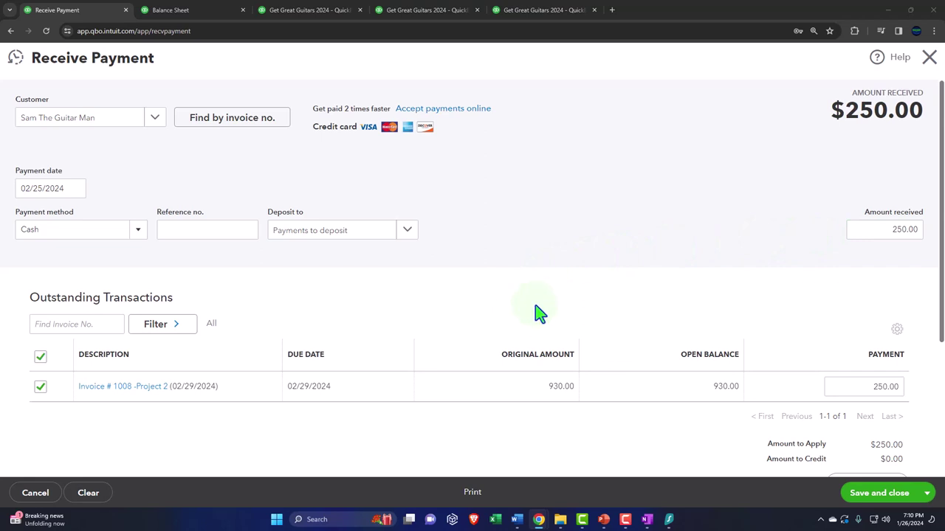
Deselect Invoice # 1008 so the payment stays unapplied, and save the payment as a credit
scroll(533, 314, "down", 1)
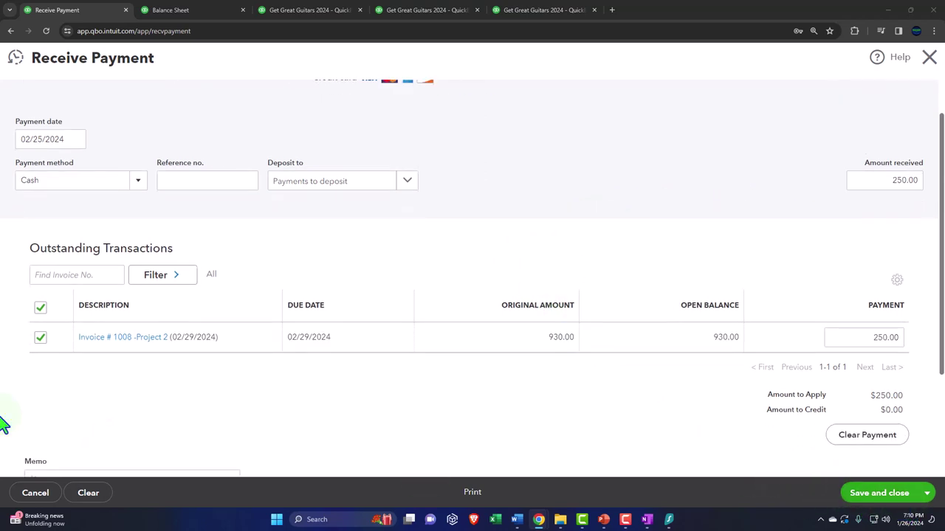
left_click(45, 346)
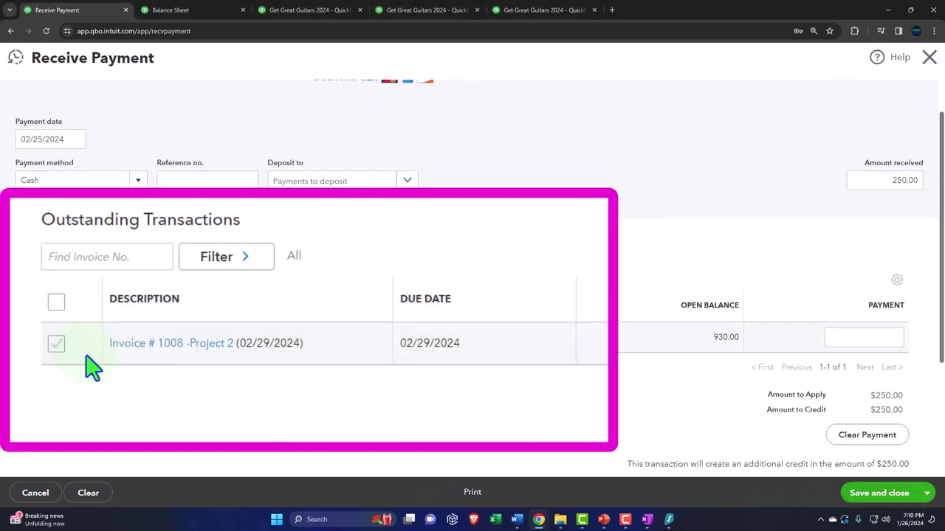
scroll(62, 355, "up", 1)
scroll(417, 431, "down", 4)
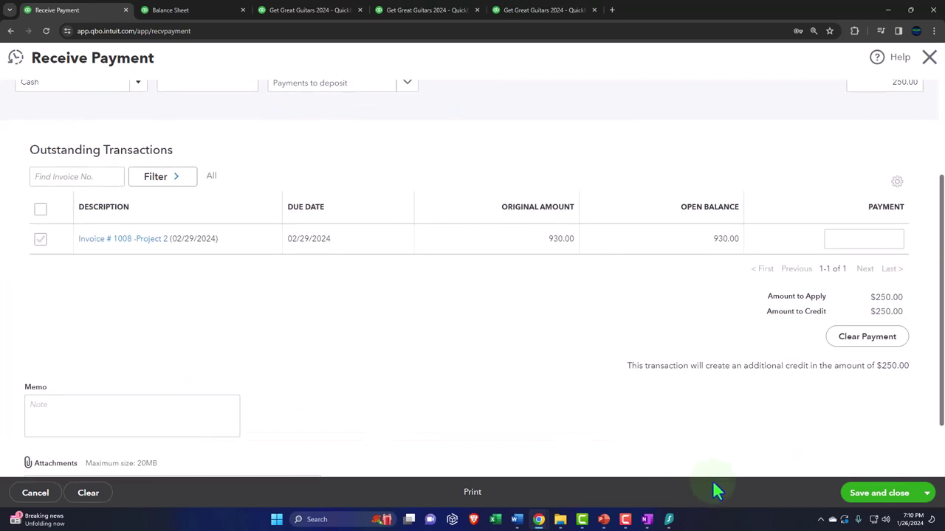
left_click(900, 499)
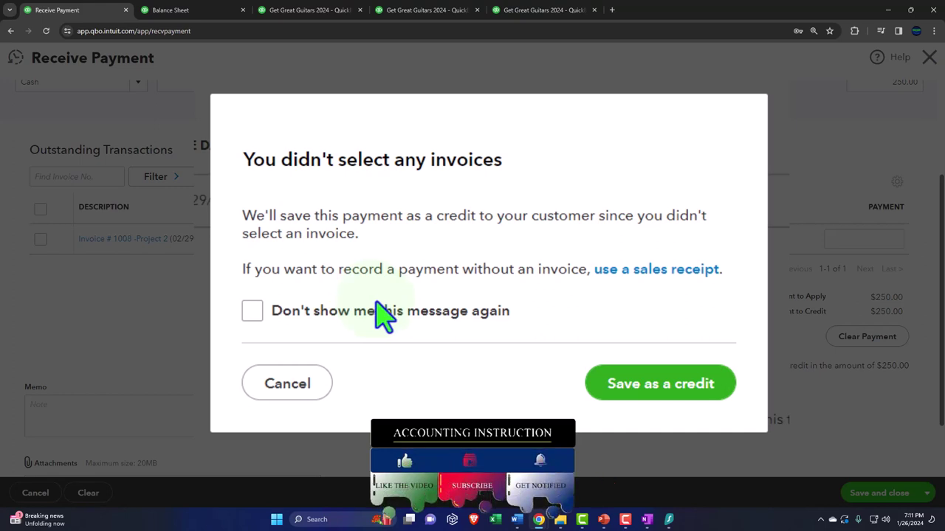
left_click(709, 387)
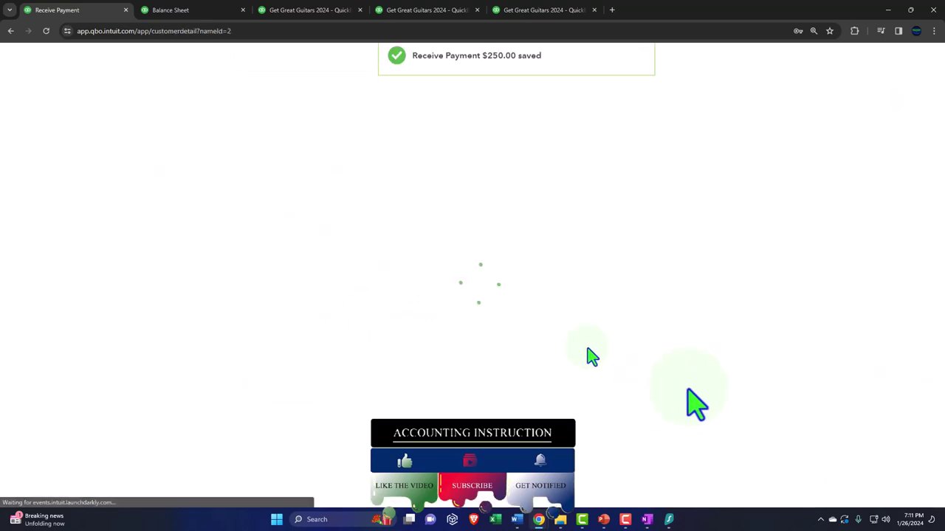
Rerun the Balance Sheet report and examine the February transactions behind Accounts Receivable (A/R), returning to the report
left_click(182, 9)
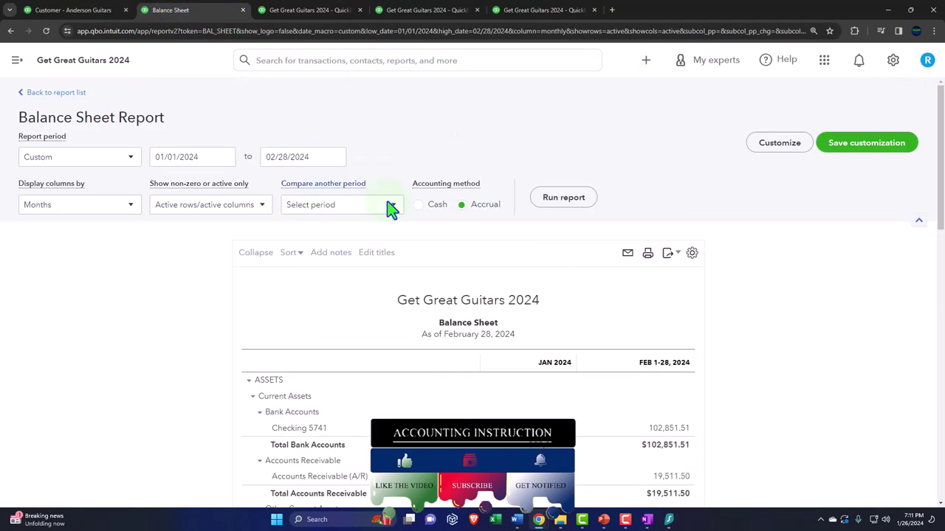
left_click(561, 199)
scroll(553, 234, "down", 3)
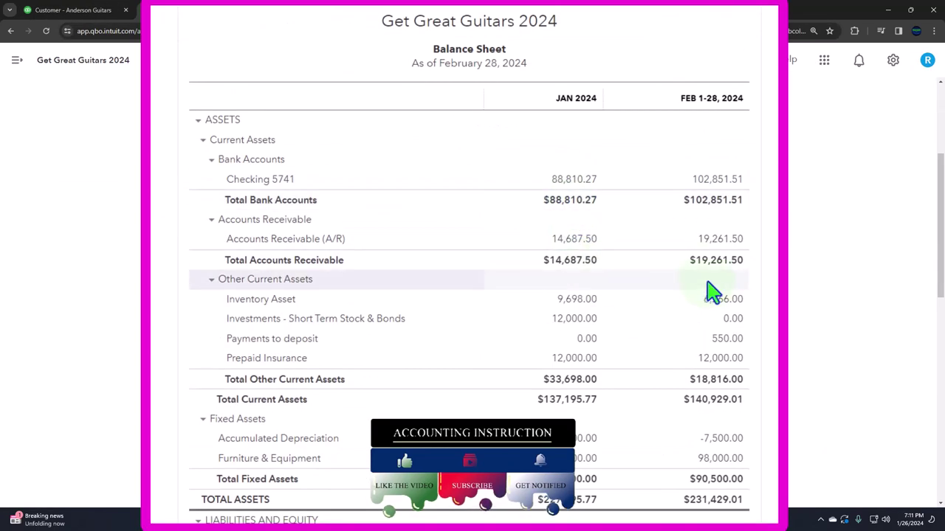
left_click(714, 239)
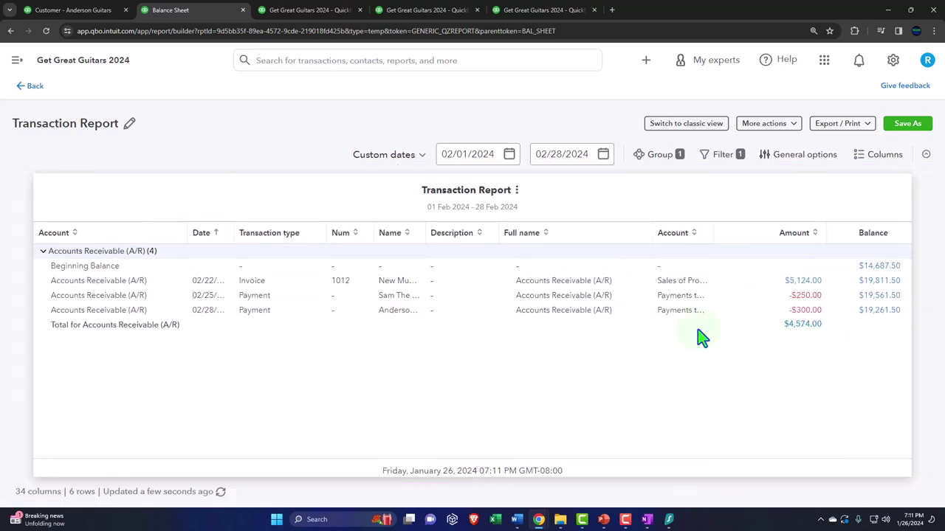
left_click(35, 86)
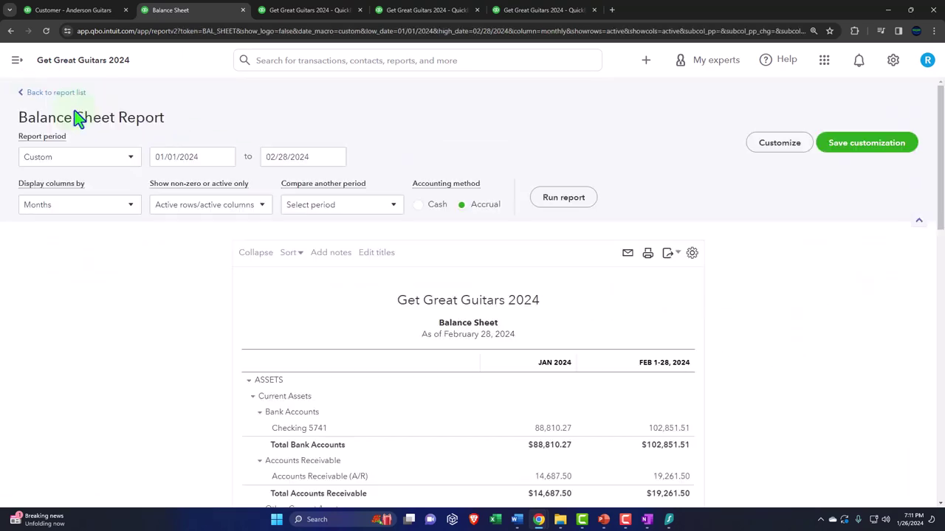
Examine the February transactions behind Payments to deposit on the Balance Sheet, returning to the report
scroll(363, 334, "down", 3)
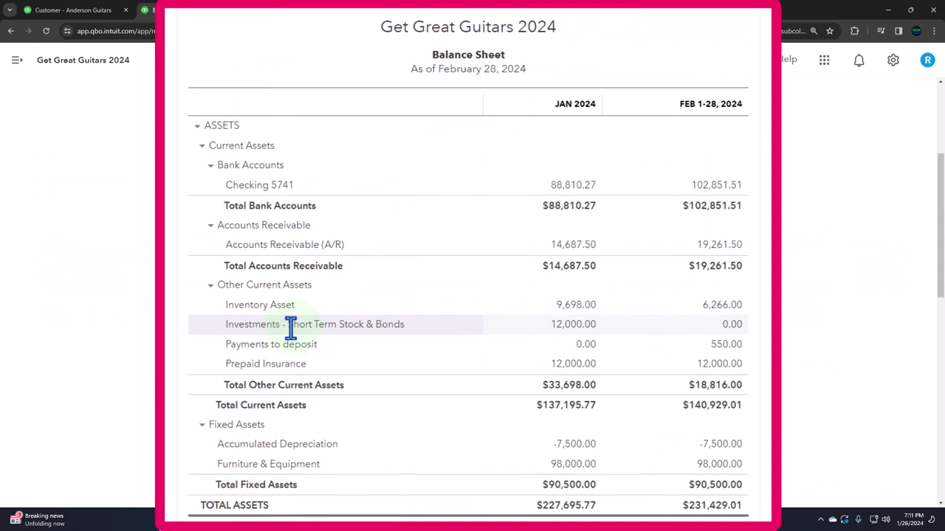
scroll(292, 329, "down", 2)
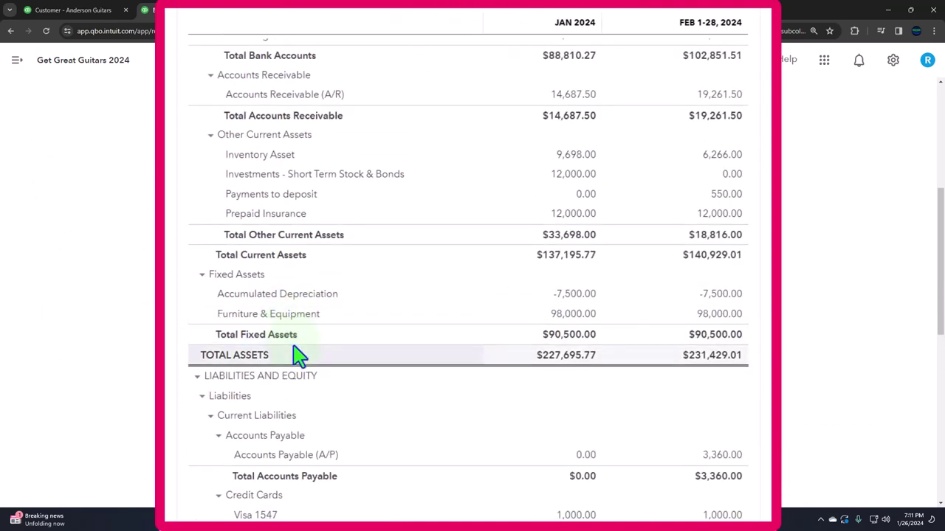
scroll(299, 356, "up", 1)
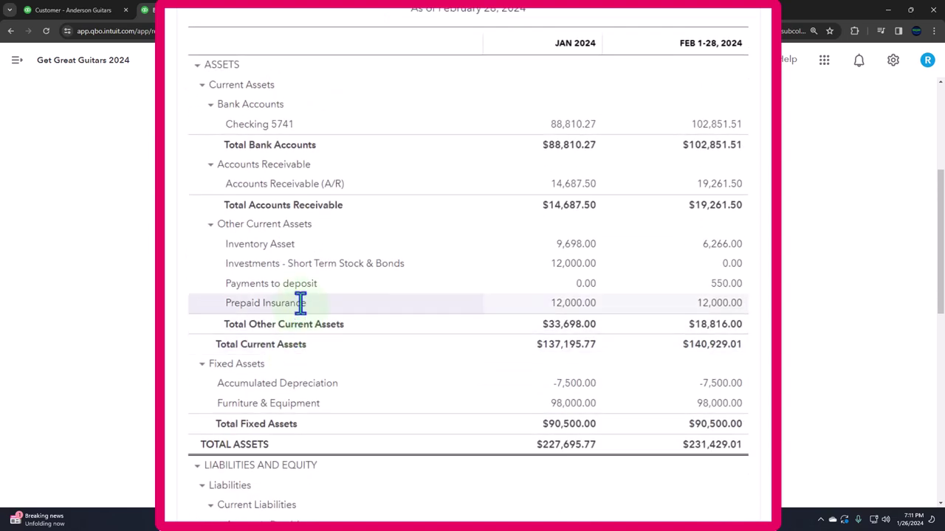
left_click(715, 287)
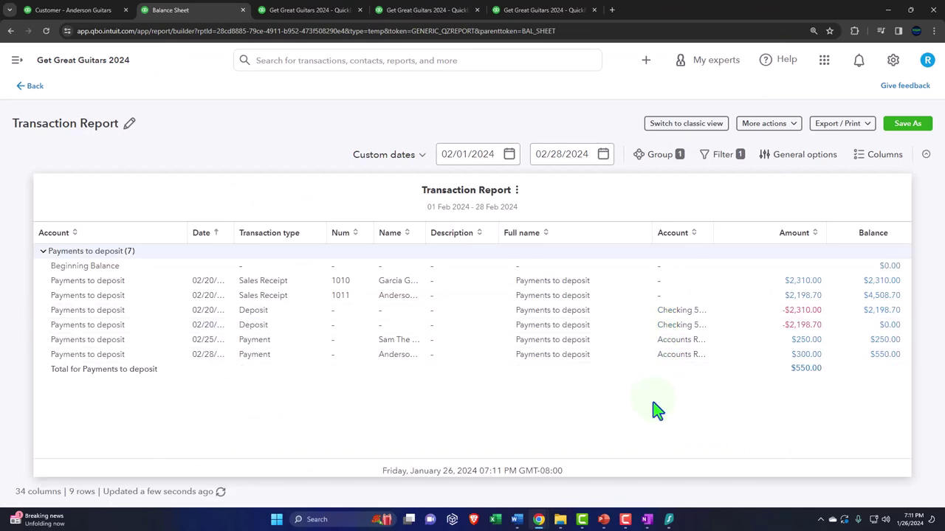
left_click(31, 87)
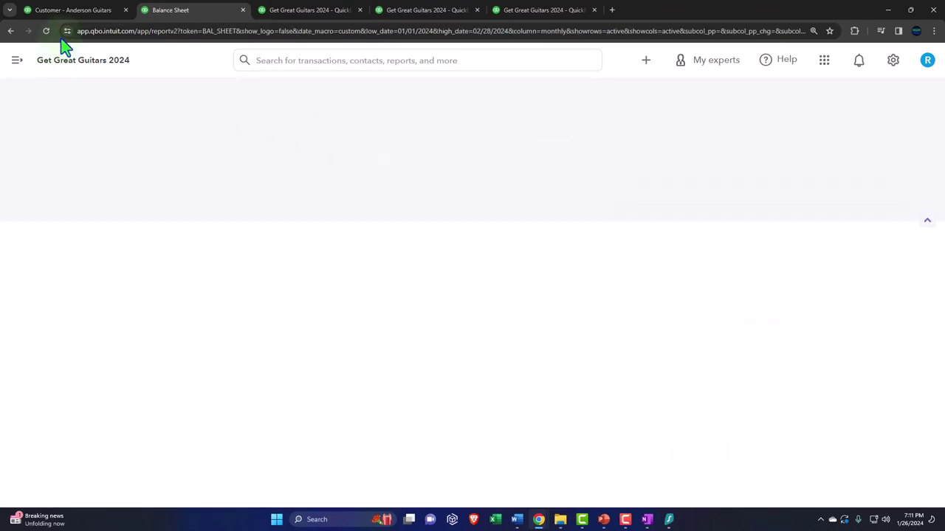
Return to the customer list, open the Sam The Guitar Man record and review its transaction list for the unapplied payment
left_click(66, 9)
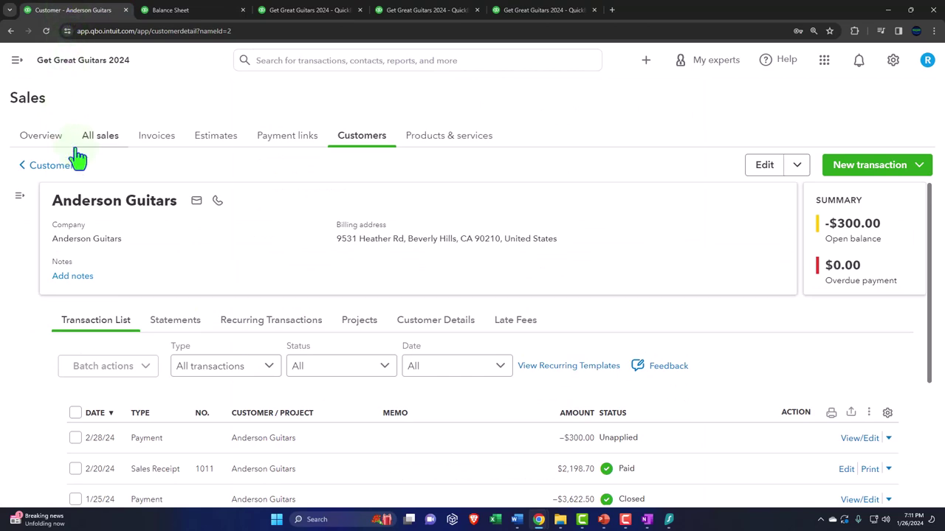
left_click(53, 166)
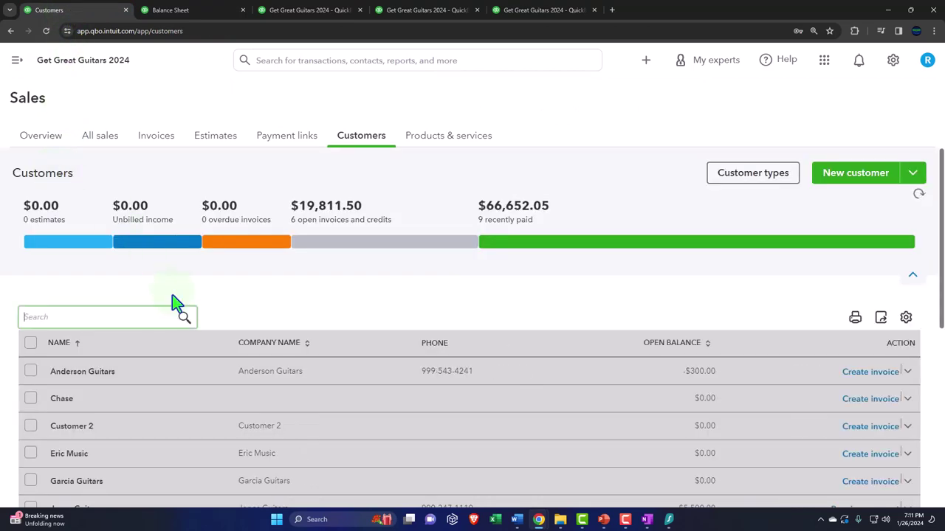
scroll(172, 296, "down", 5)
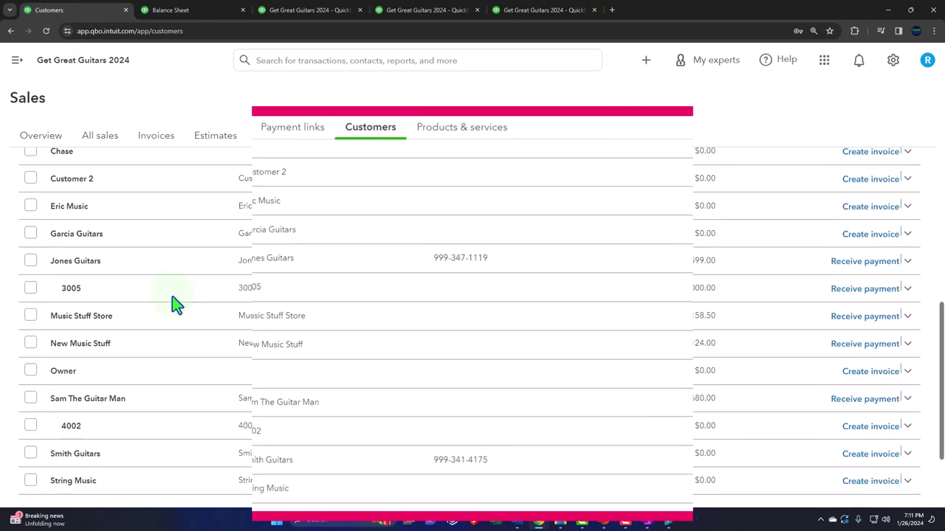
scroll(174, 303, "down", 3)
left_click(126, 295)
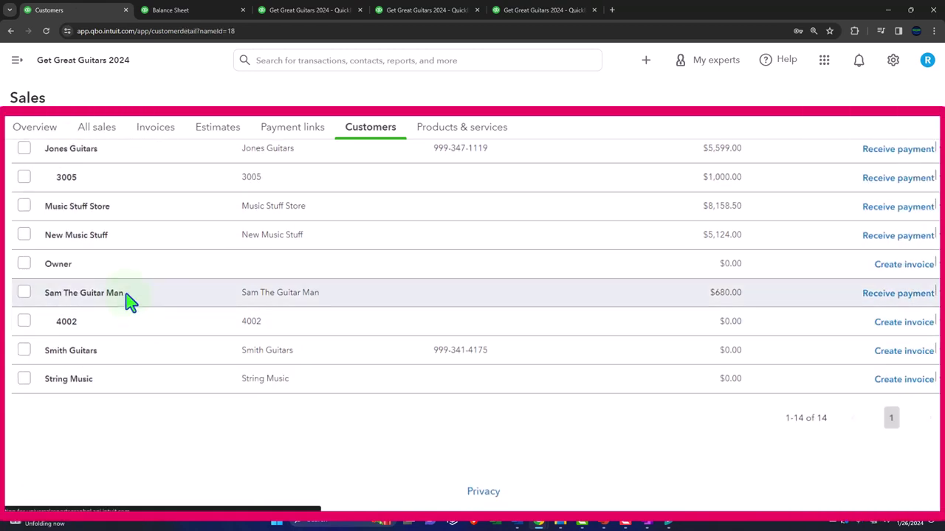
scroll(127, 299, "down", 2)
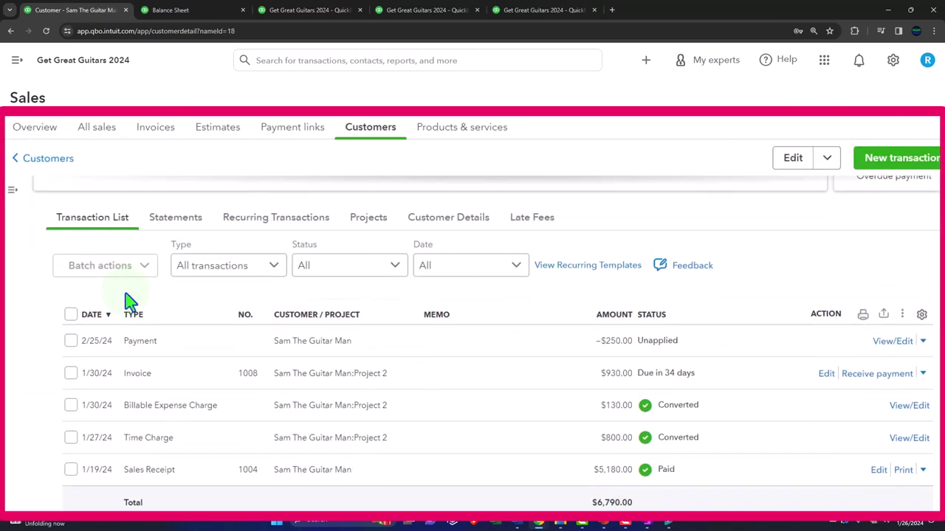
scroll(127, 299, "down", 1)
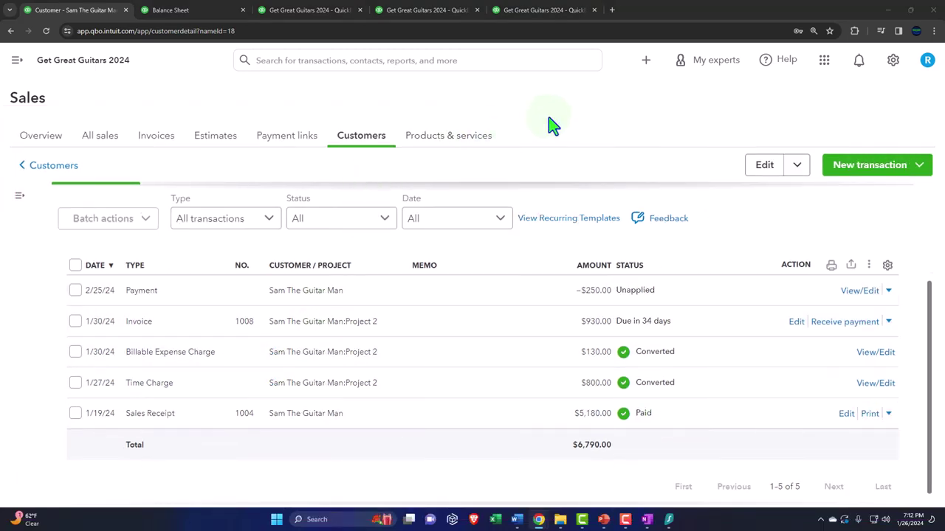
Start a new received payment and choose Eric Music as the customer
left_click(646, 60)
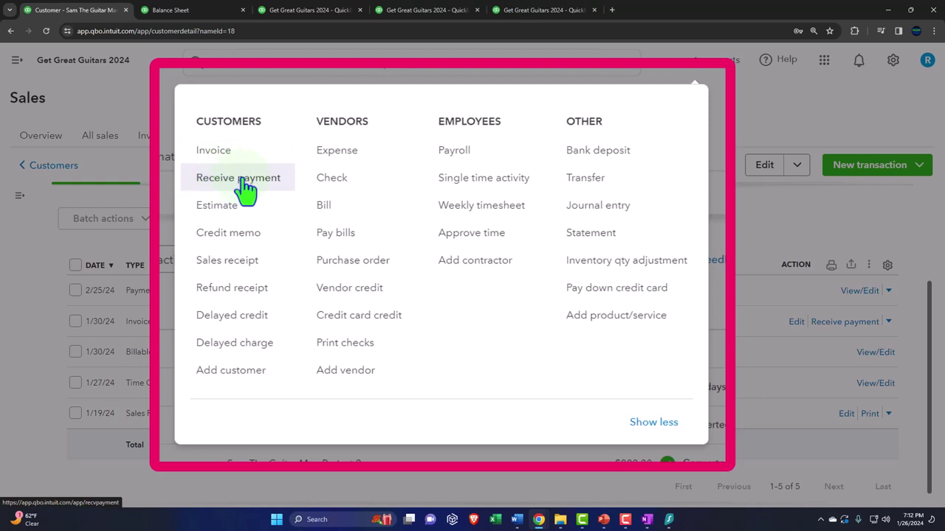
left_click(280, 157)
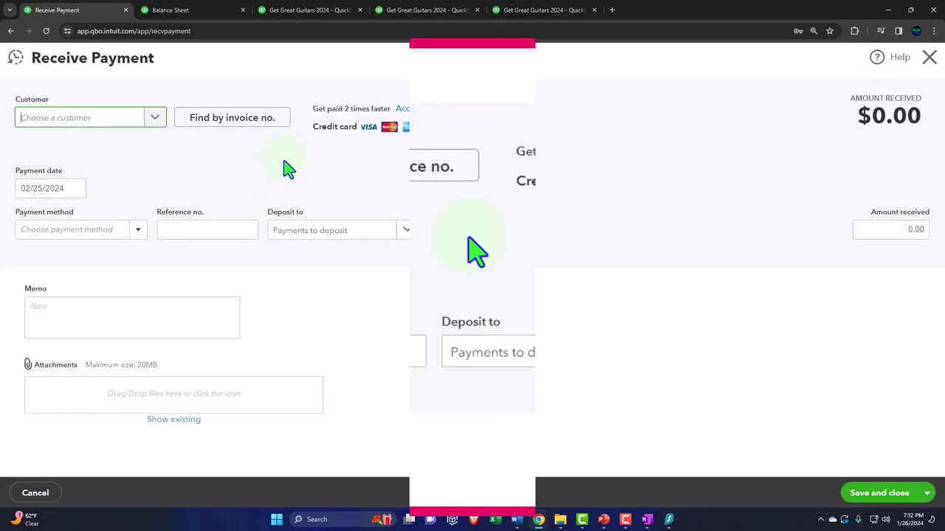
type("E")
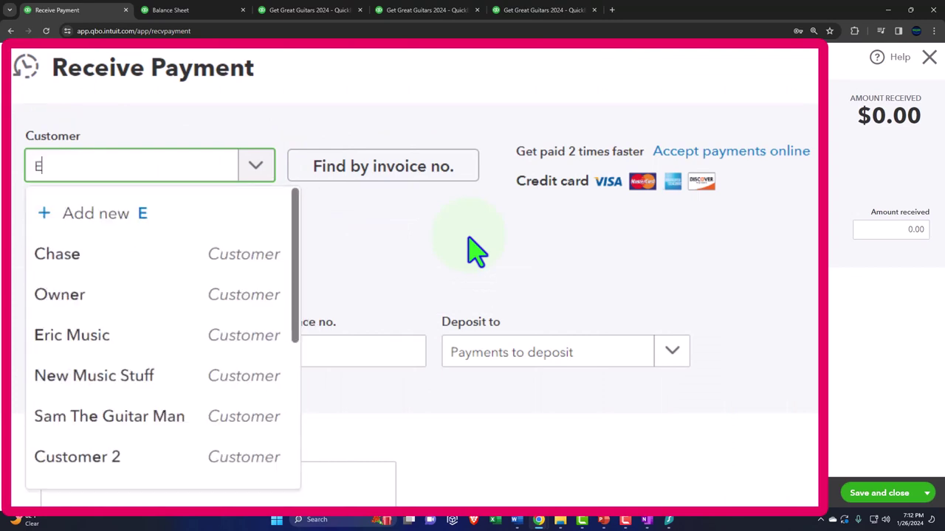
type("ri")
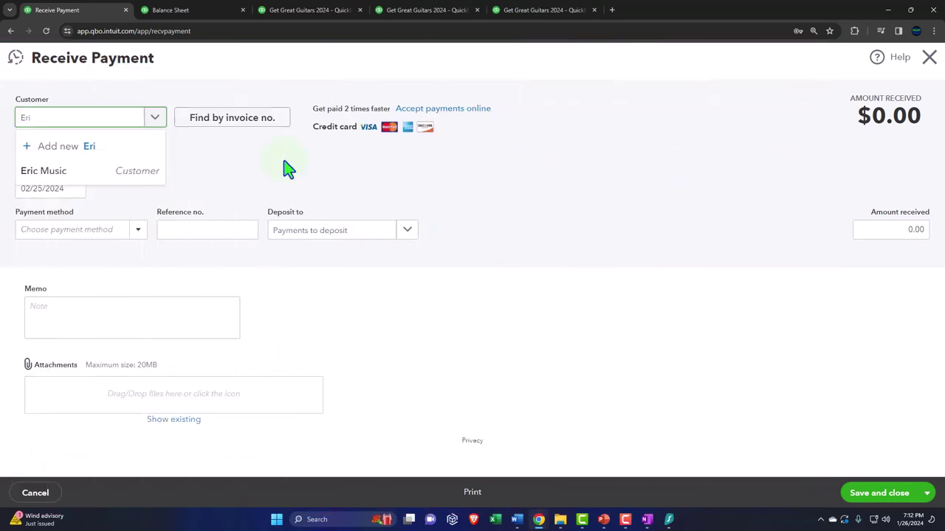
key("Down")
key("Down")
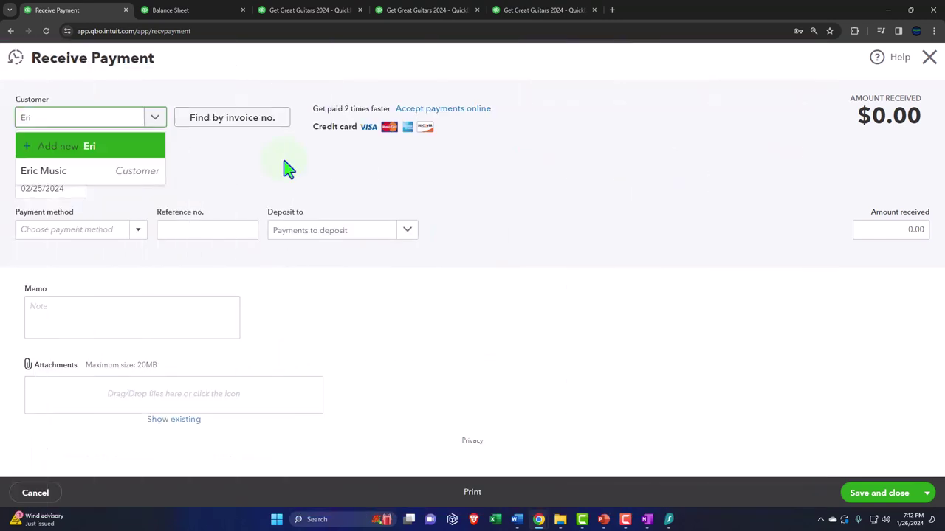
key("Return")
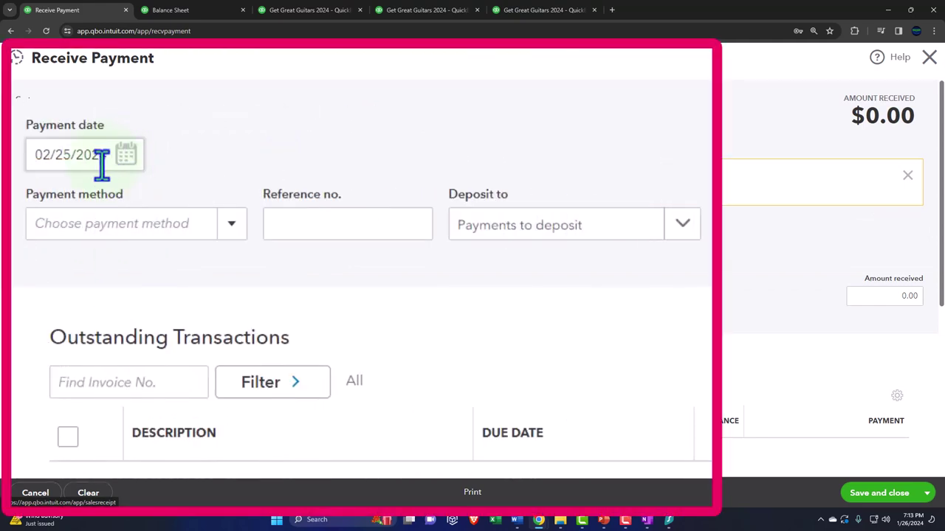
Set the payment method to Cash, keeping the 02/25/2024 date and Payments to deposit, and try to save the payment without an amount
left_click(101, 163)
key("Tab")
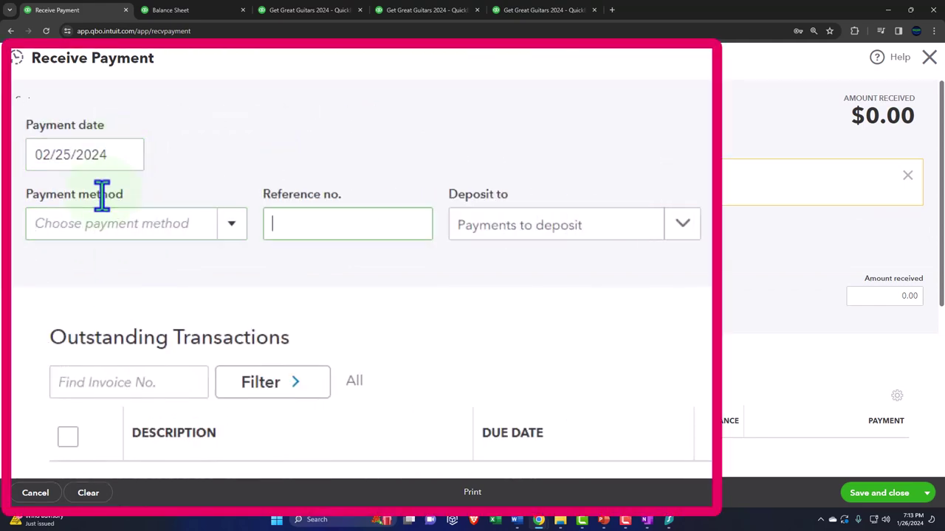
left_click(70, 221)
type("ca")
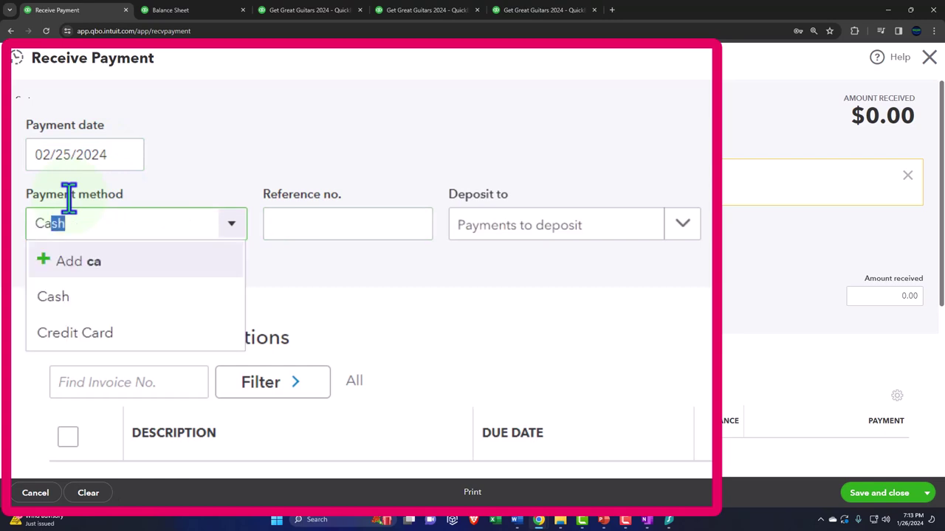
key("Tab")
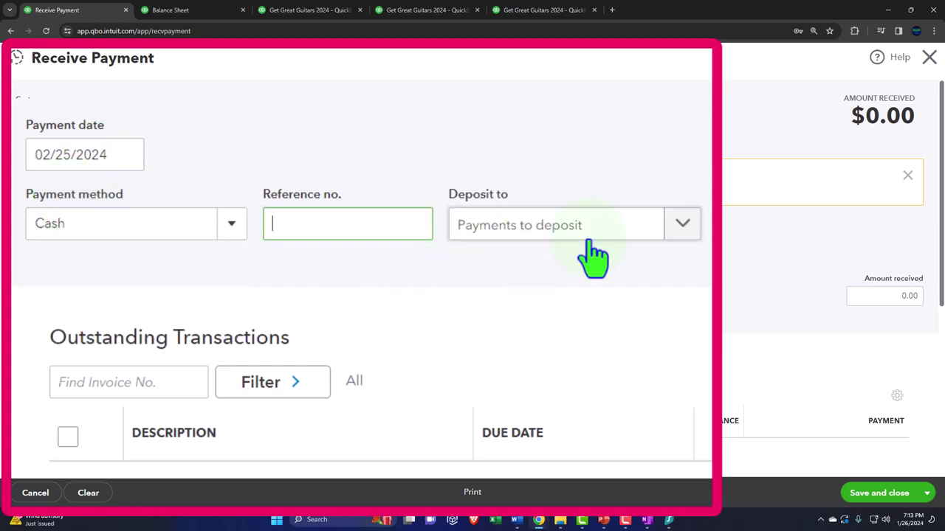
scroll(348, 316, "down", 1)
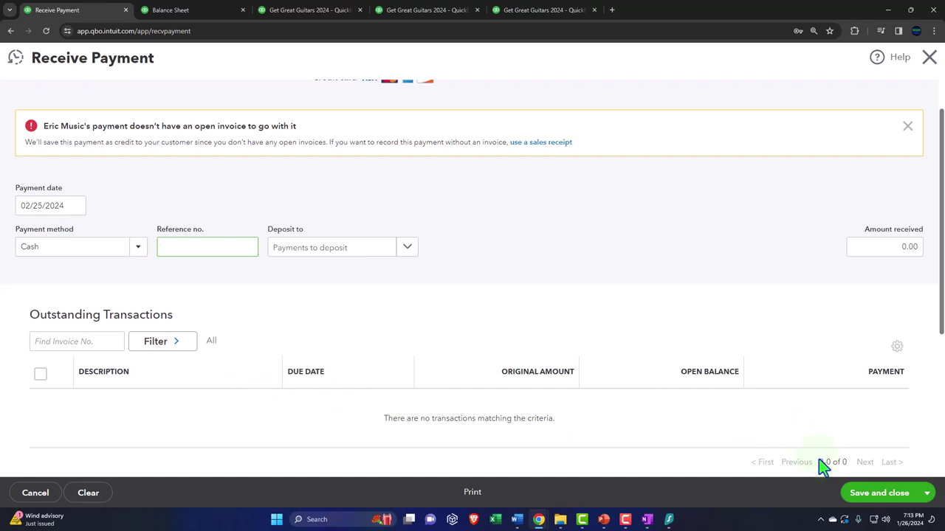
left_click(872, 501)
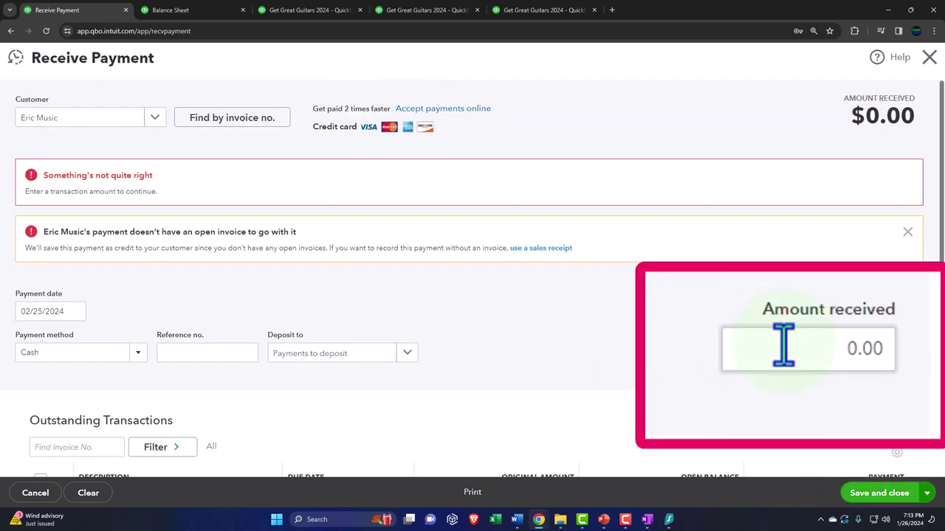
mouse_move(873, 352)
left_mouse_down()
mouse_move(921, 352)
mouse_move(889, 347)
left_mouse_up()
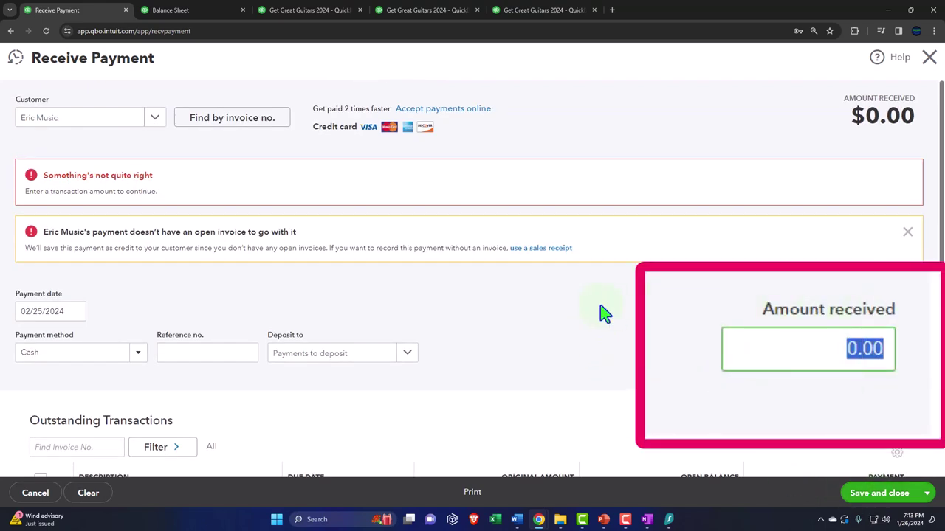
type("200")
scroll(600, 314, "down", 2)
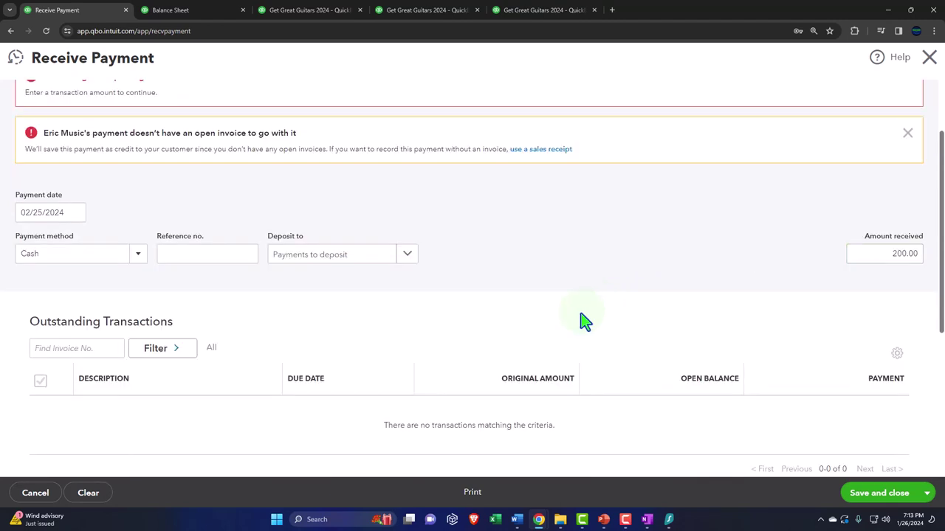
scroll(600, 315, "down", 2)
scroll(765, 268, "up", 1)
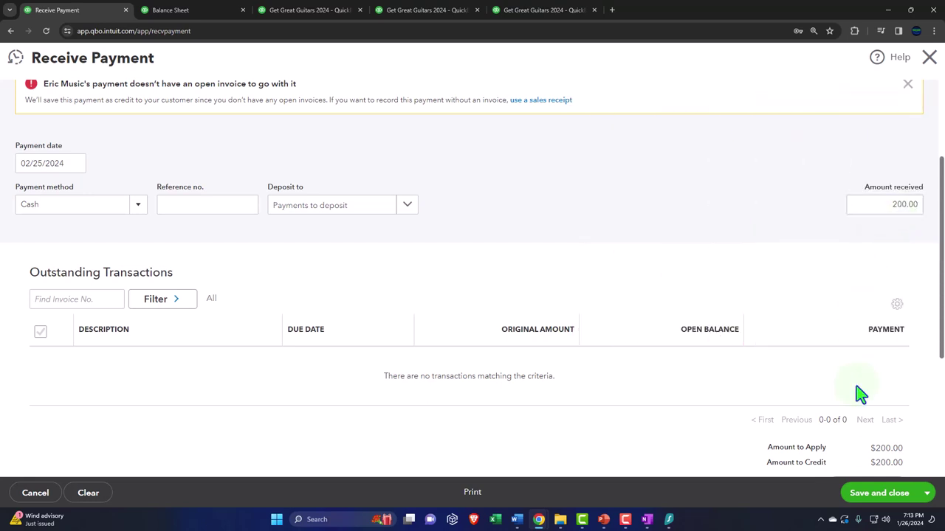
left_click(873, 495)
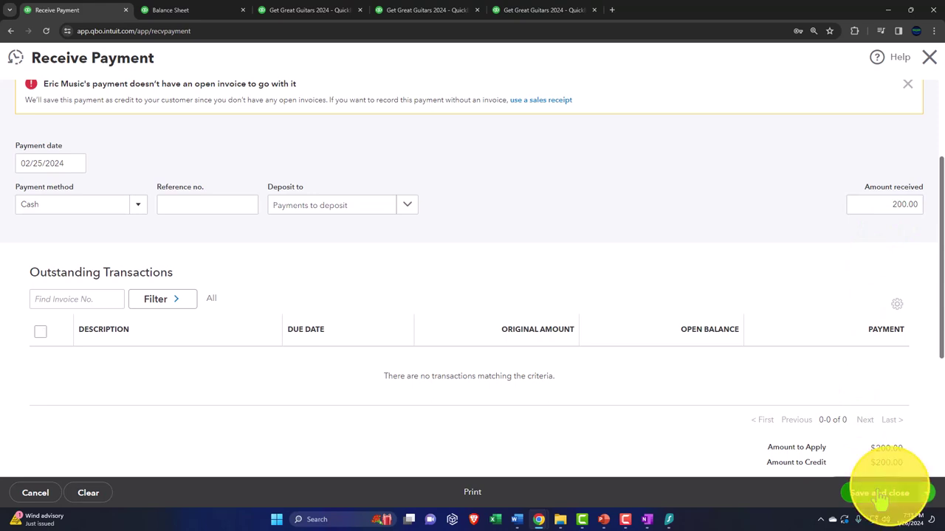
left_click(573, 345)
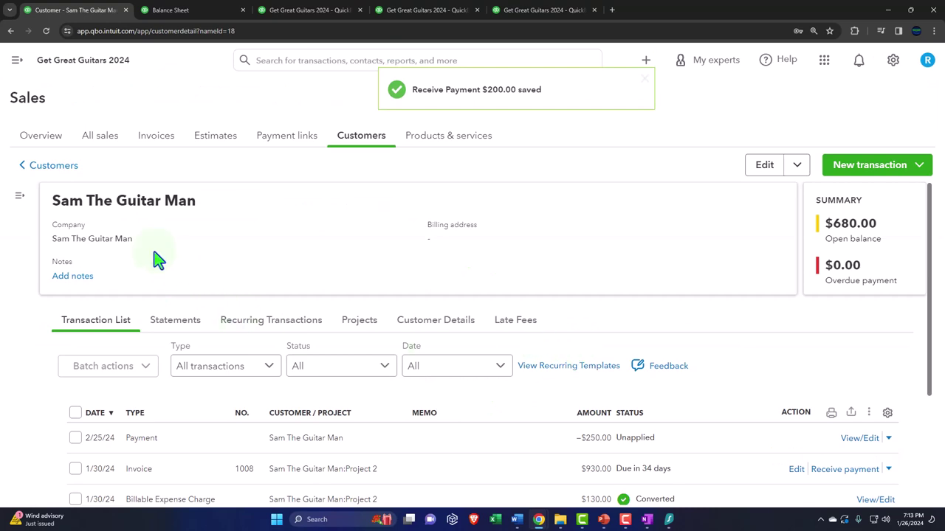
left_click(57, 168)
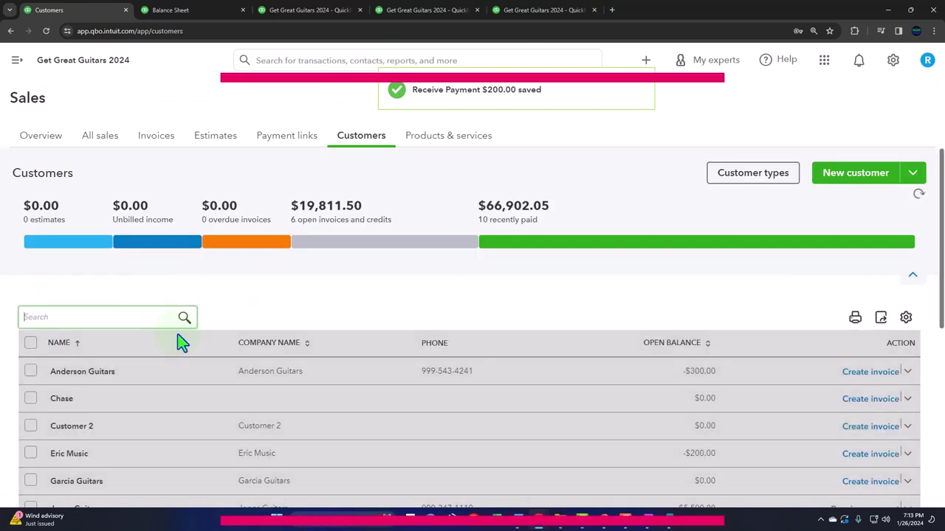
scroll(184, 360, "down", 2)
scroll(184, 360, "down", 2)
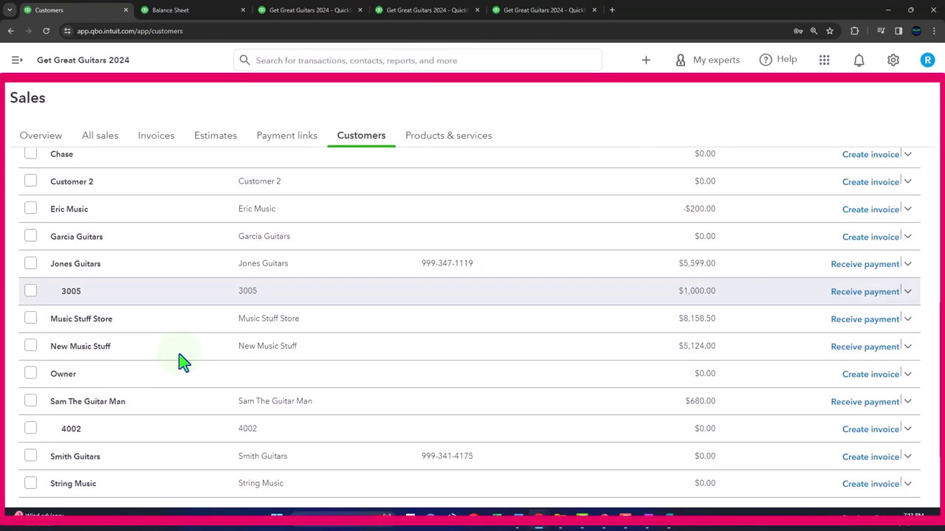
left_click(78, 210)
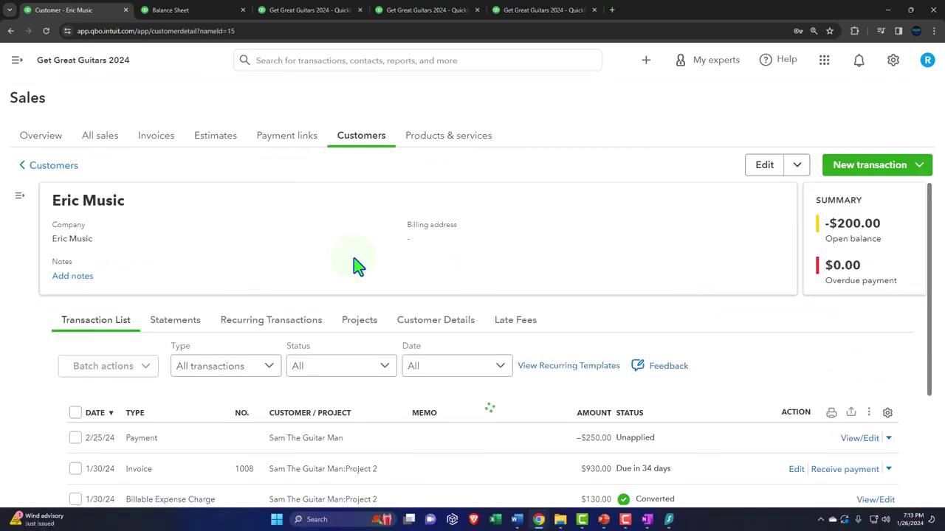
scroll(354, 268, "down", 2)
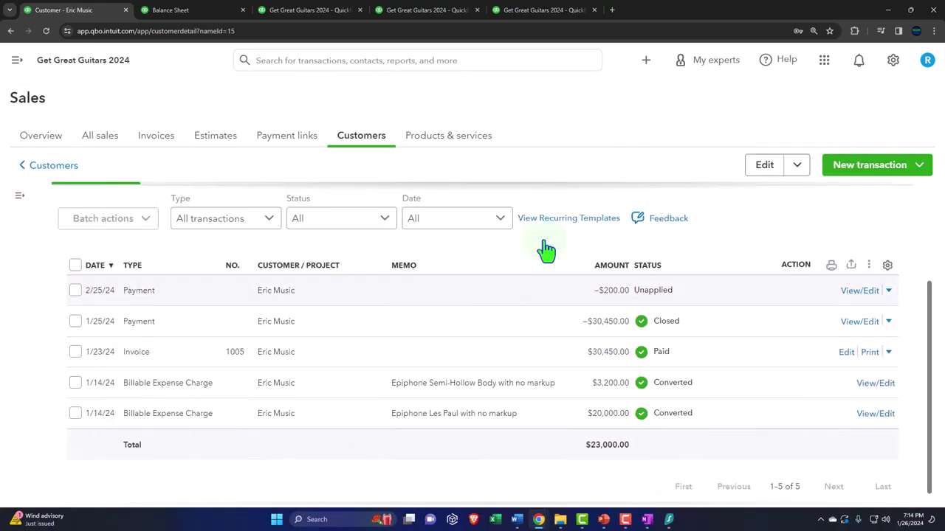
Start a new estimate and dismiss the introduction to the upgraded estimate form
left_click(647, 63)
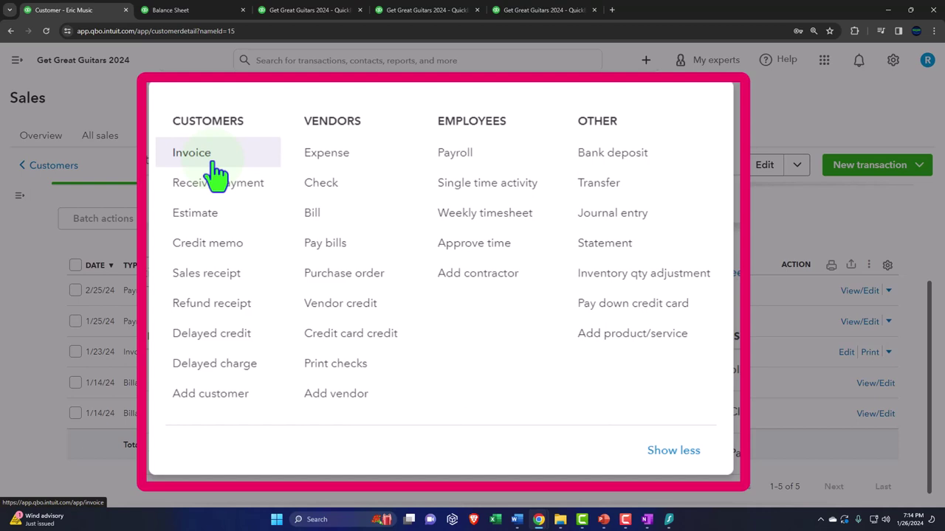
left_click(196, 213)
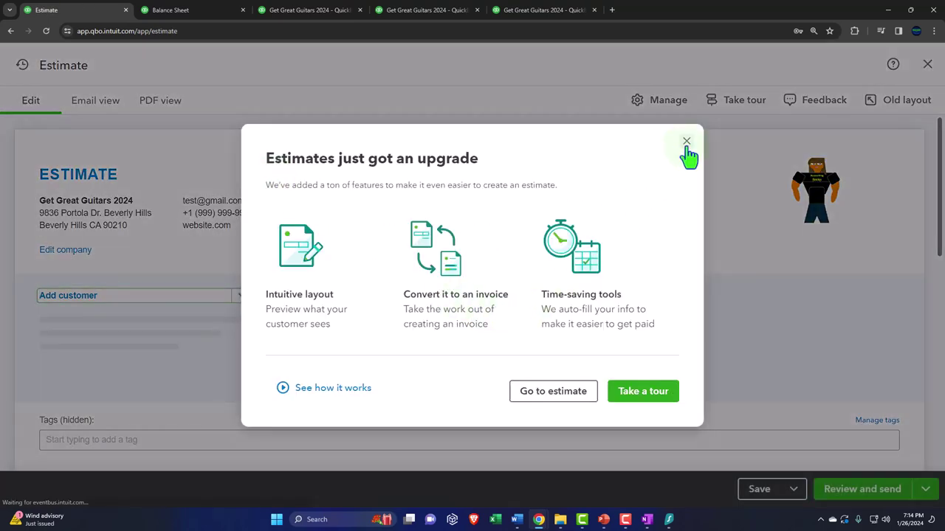
left_click(686, 140)
scroll(292, 328, "down", 5)
left_click(150, 284)
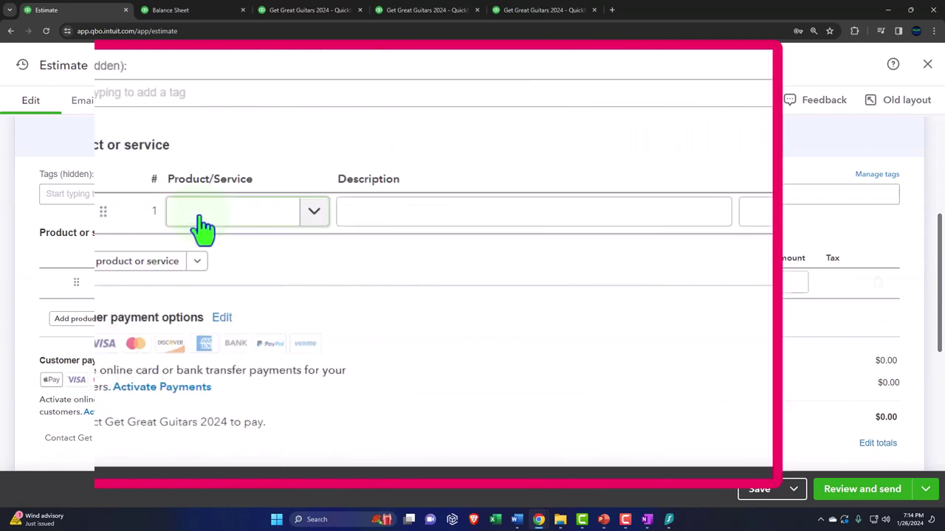
type("esp")
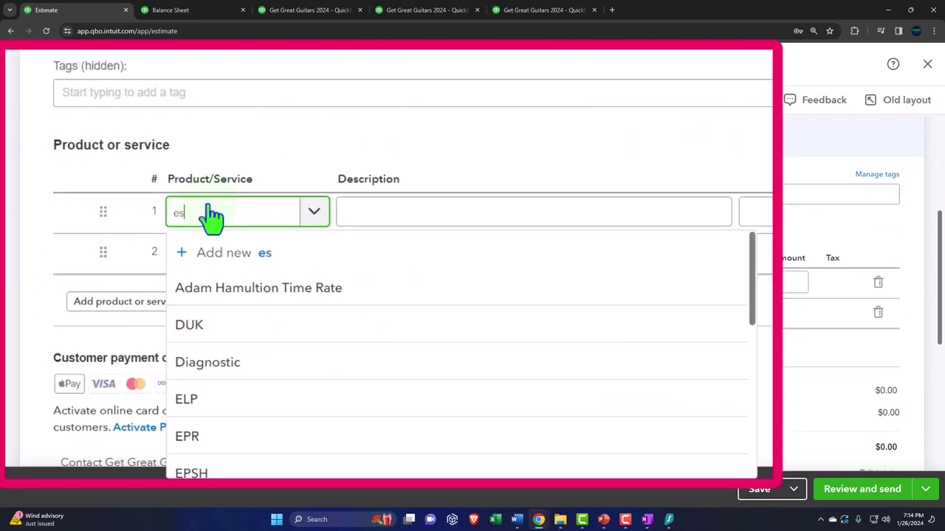
key("Tab")
key("Tab")
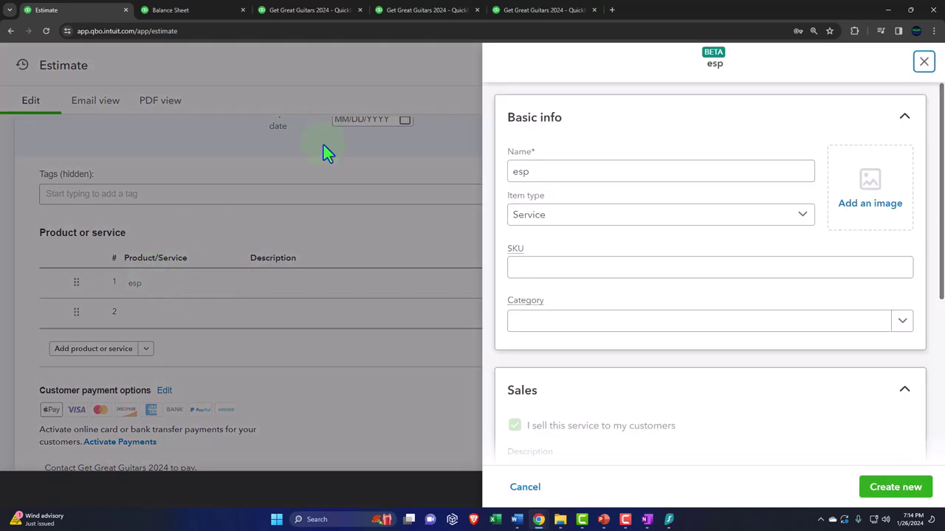
left_click(923, 62)
Add the ELP product (Epiphone Les Paul) as the estimate's first line and check the estimate totals
left_click(177, 284)
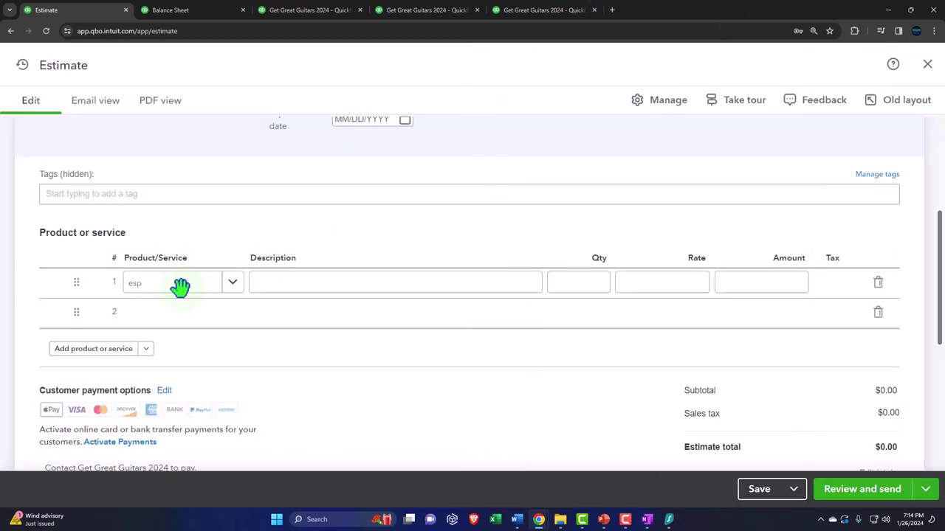
type("e")
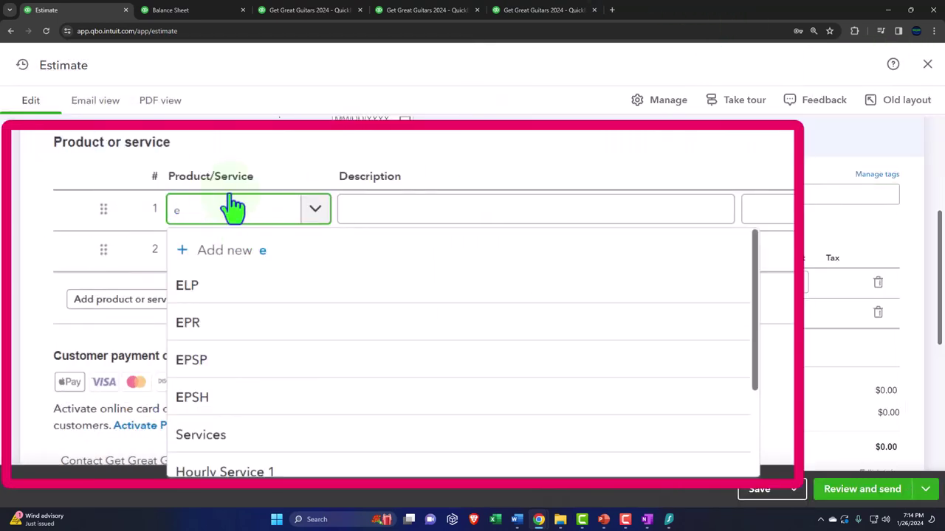
left_click(228, 292)
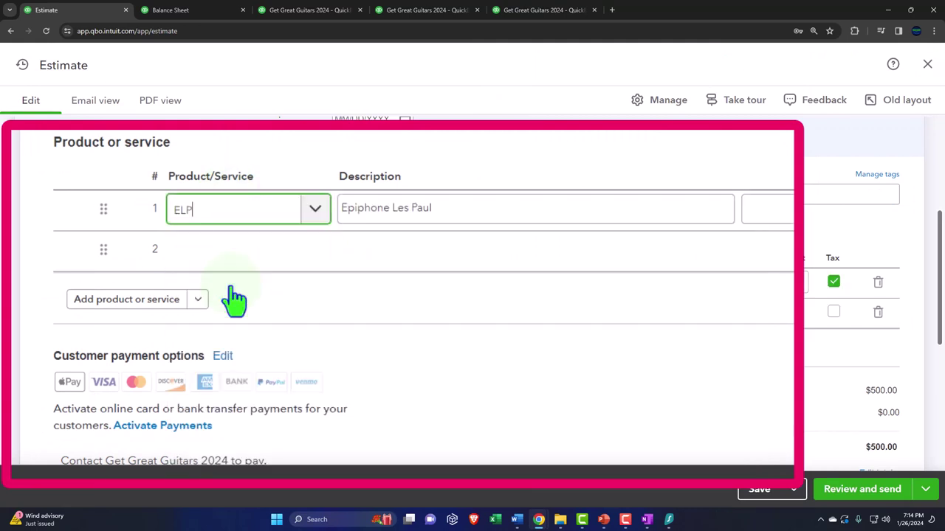
left_click(753, 258)
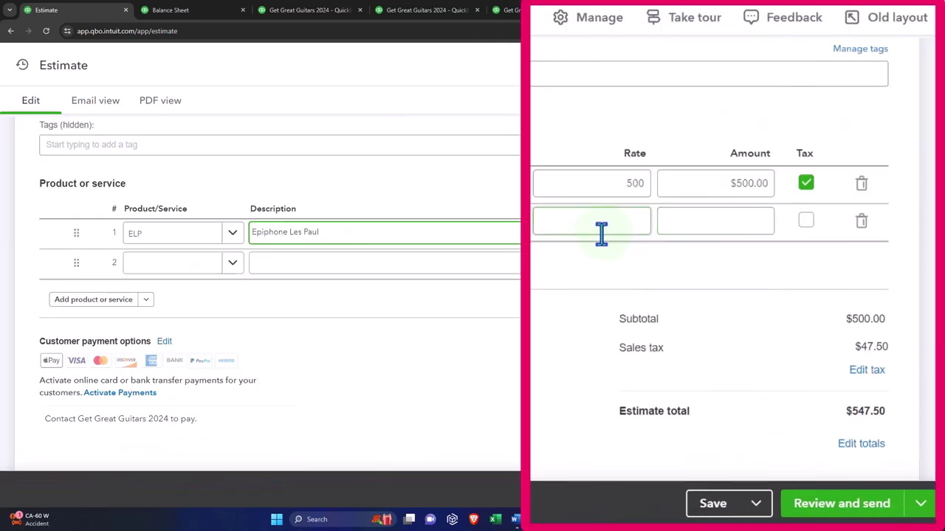
left_click(665, 264)
scroll(817, 380, "down", 2)
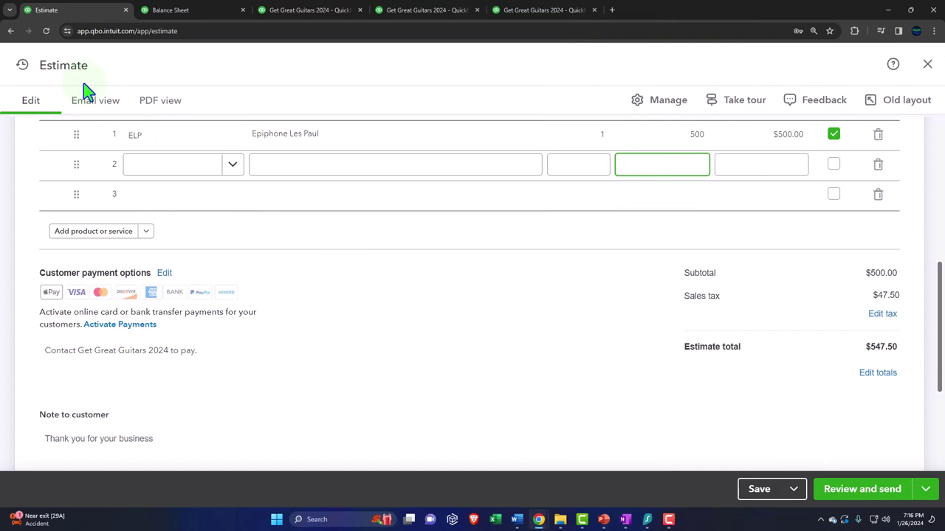
Choose Eric Music as the customer on the estimate
scroll(182, 221, "up", 6)
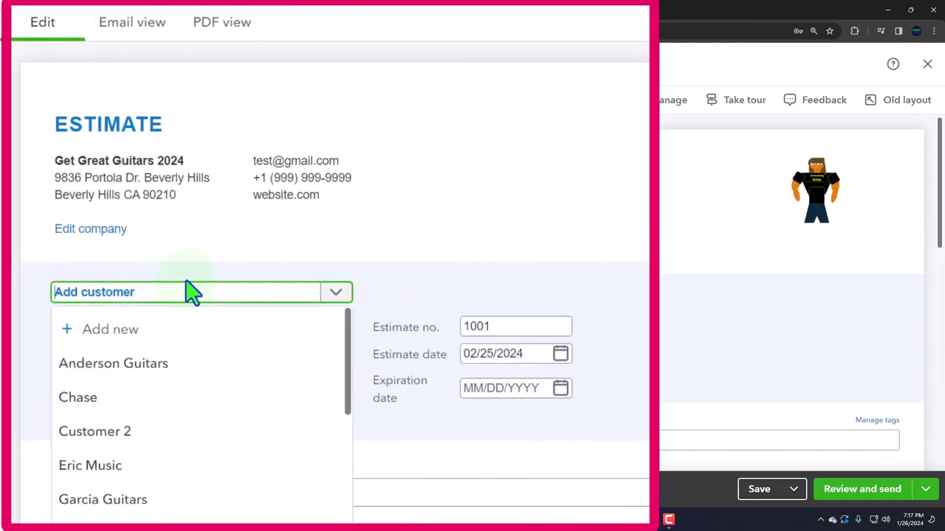
type("er")
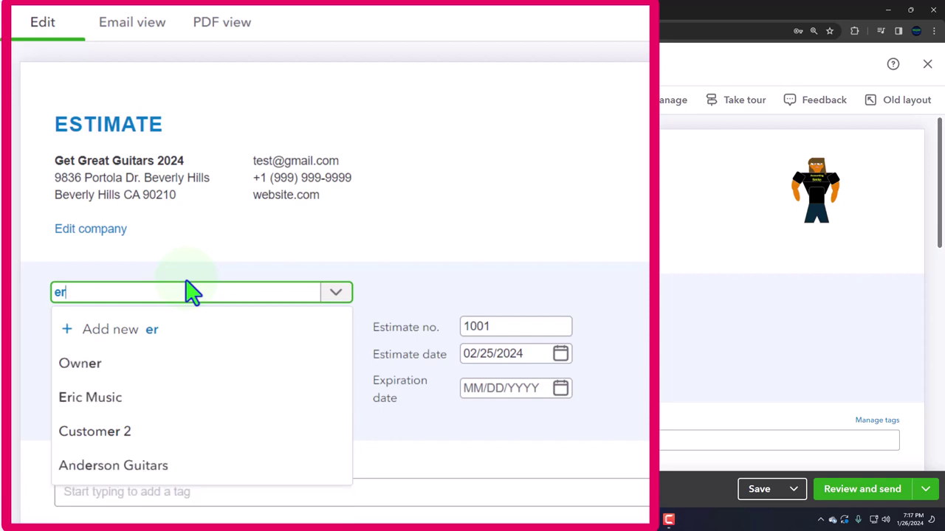
left_click(162, 408)
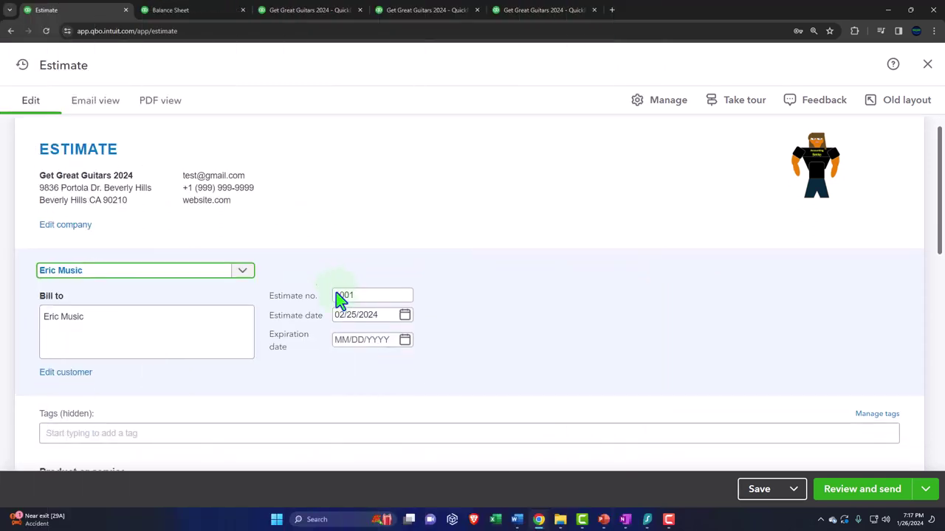
Change the estimate's sales tax rate to Example State Tax (5%)
scroll(468, 330, "down", 3)
scroll(336, 299, "down", 2)
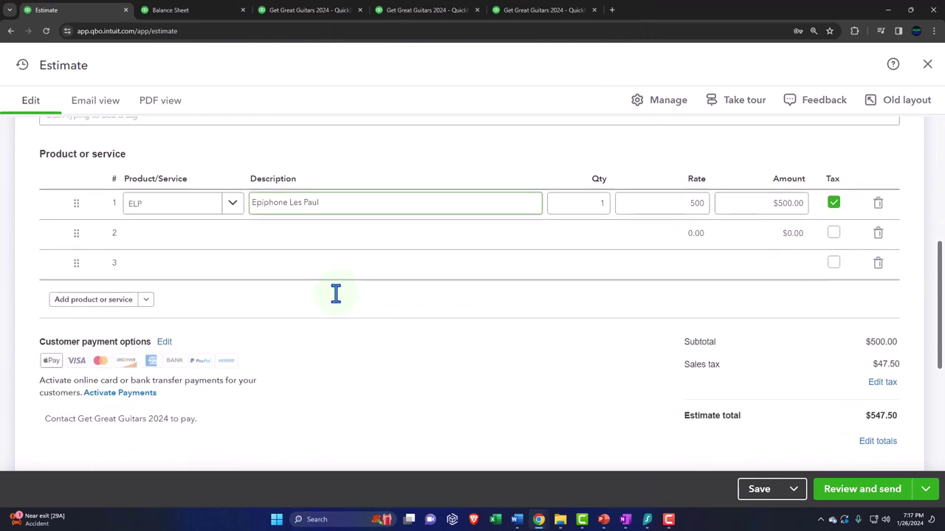
left_click(882, 336)
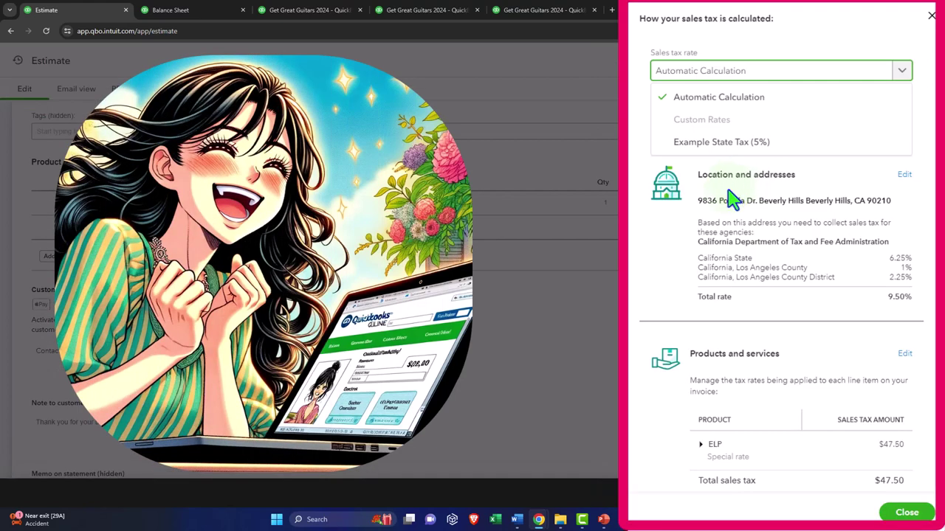
left_click(734, 151)
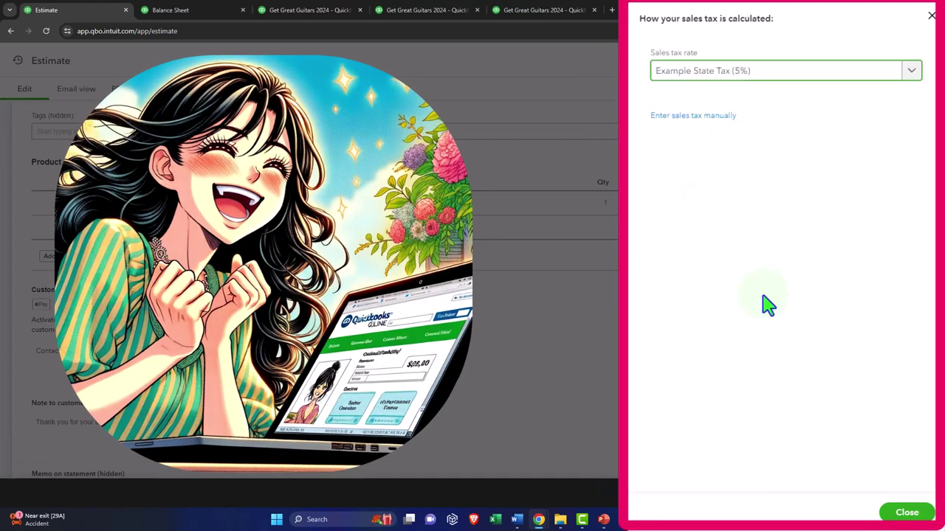
left_click(906, 512)
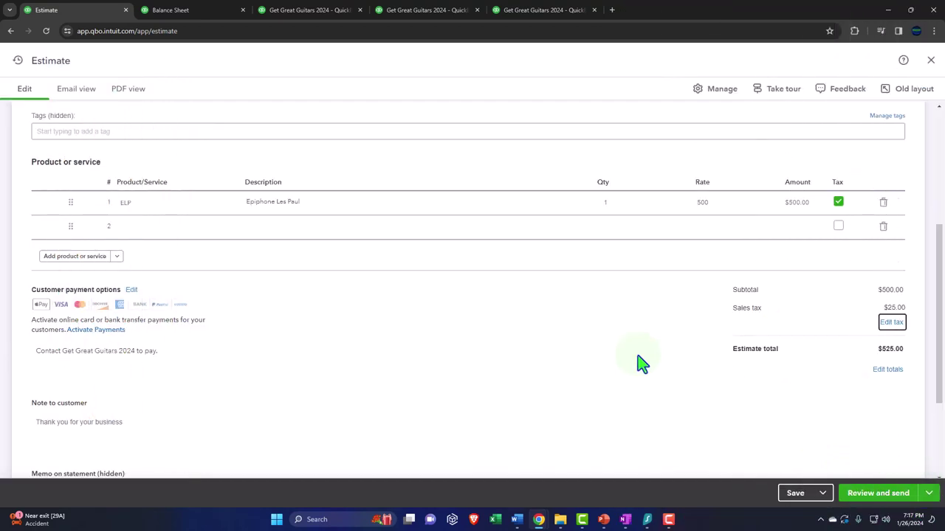
key("ctrl+plus")
key("ctrl+plus")
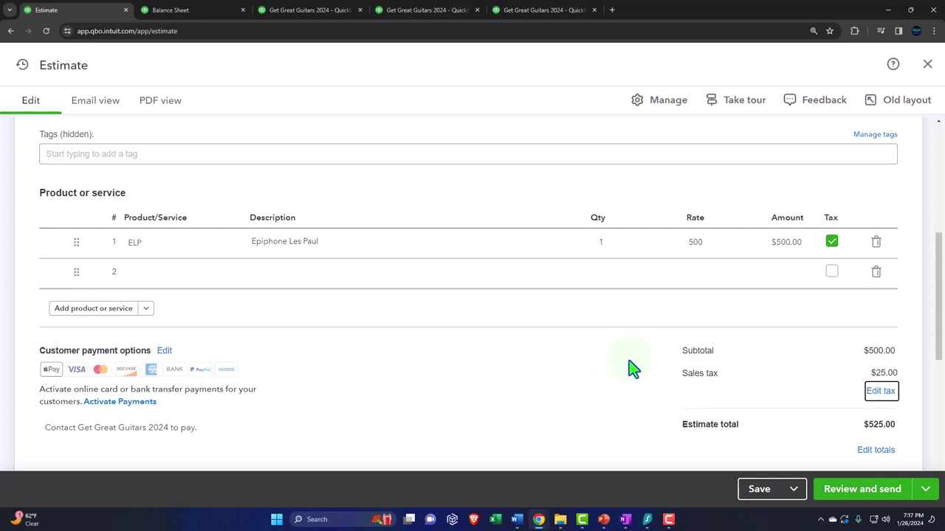
left_click(793, 490)
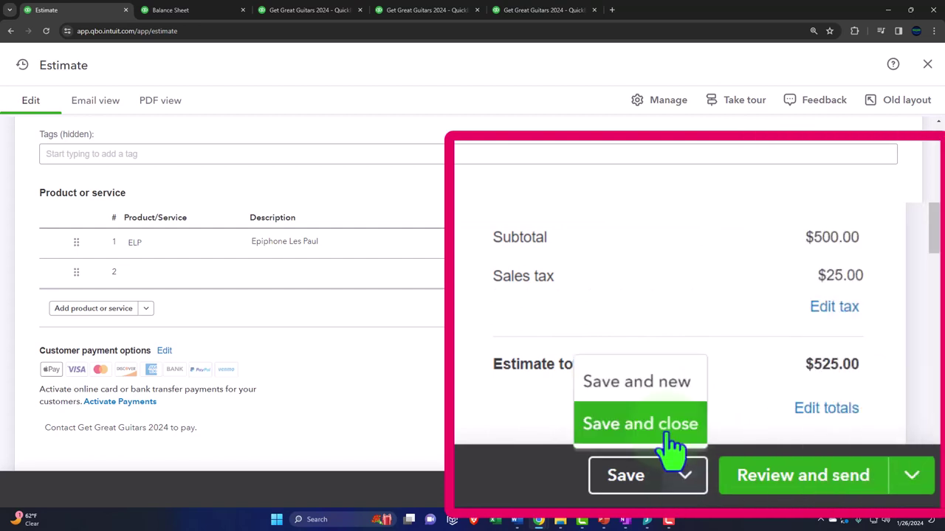
left_click(784, 456)
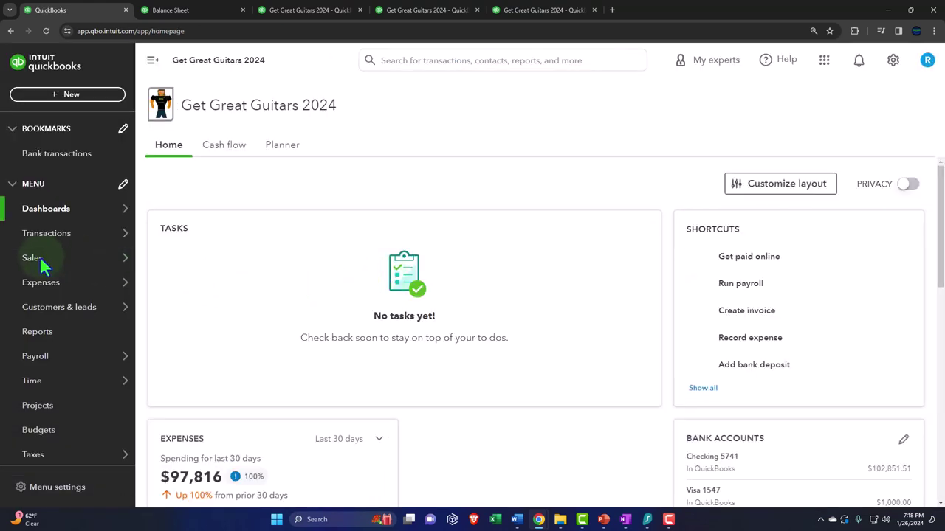
Filter the sales customer list to customers with estimates and open the Eric Music record to review its transactions
mouse_move(38, 262)
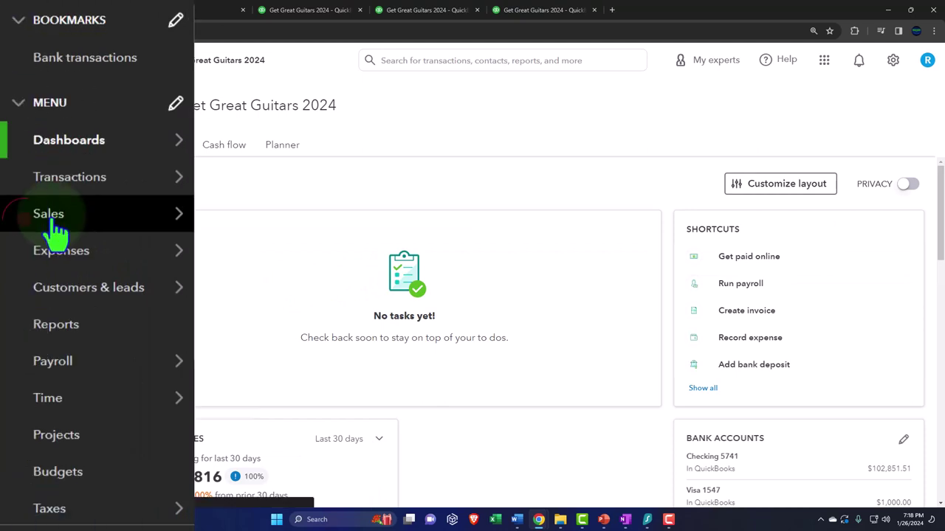
left_click(55, 222)
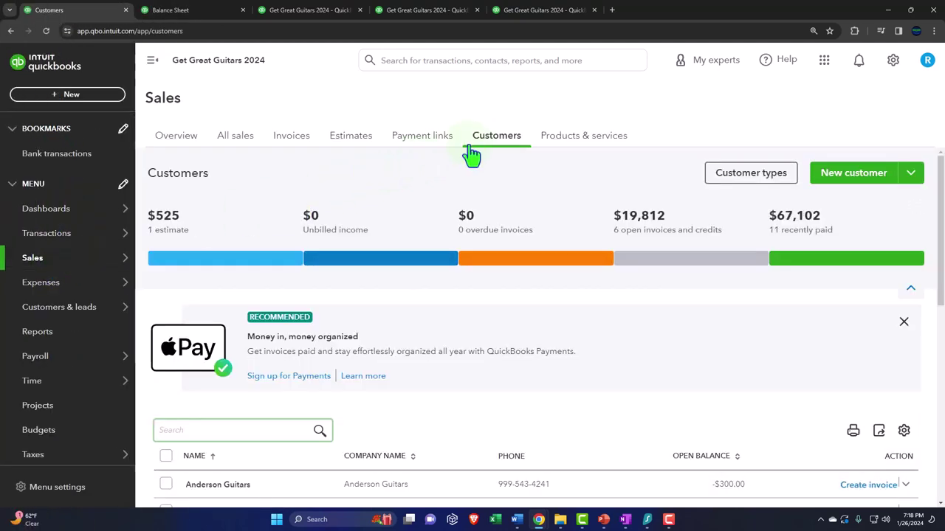
left_click(152, 59)
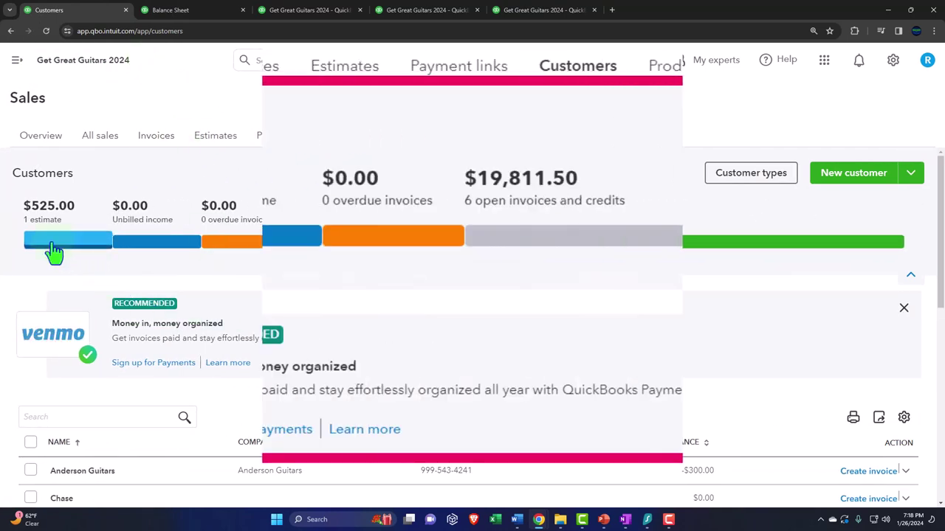
left_click(96, 236)
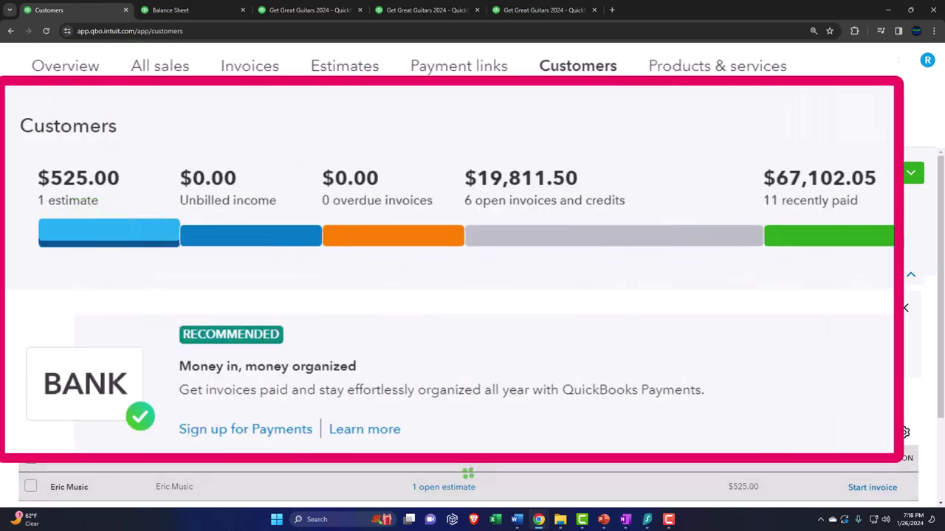
left_click(906, 309)
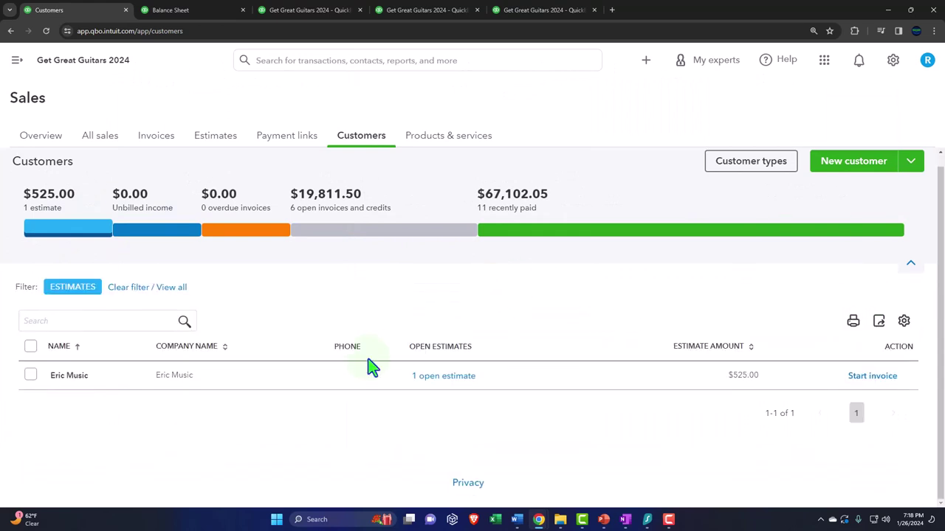
left_click(179, 379)
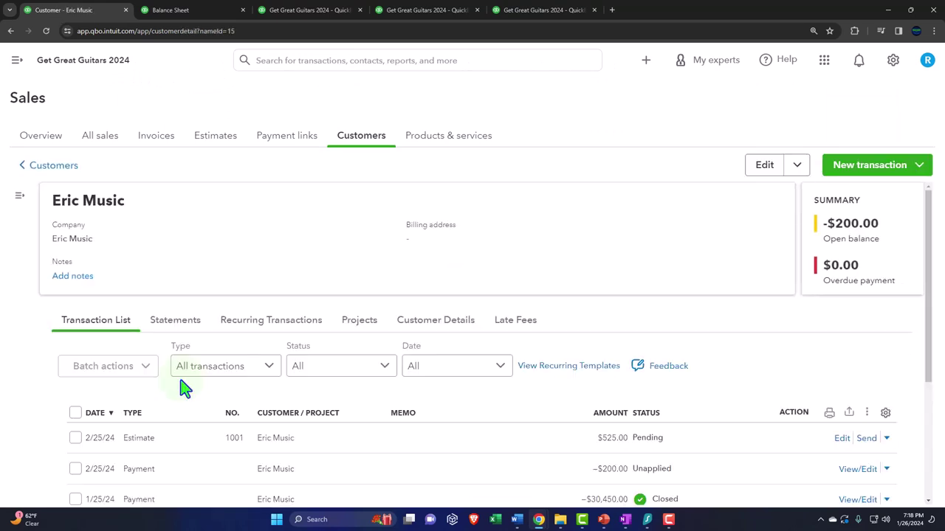
Review the available actions for estimate 1001 in Eric Music's transaction list
scroll(180, 385, "down", 2)
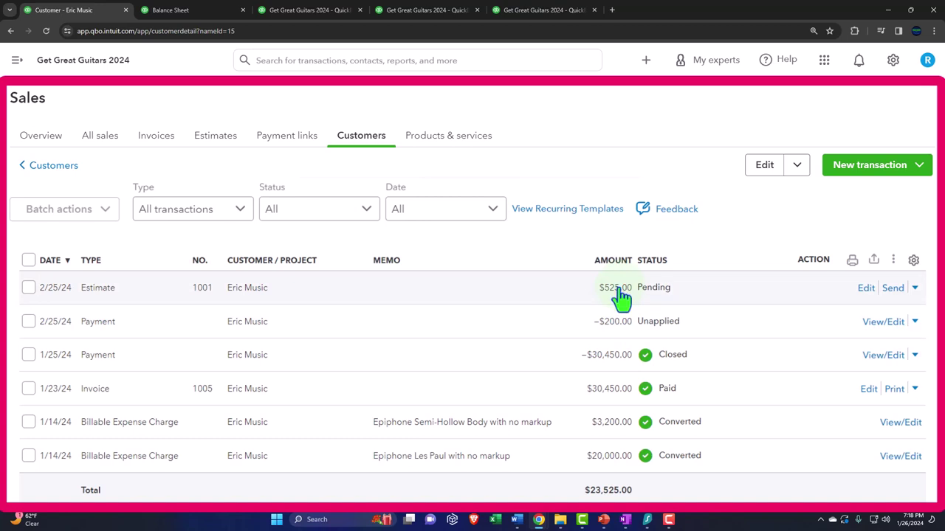
left_click(915, 289)
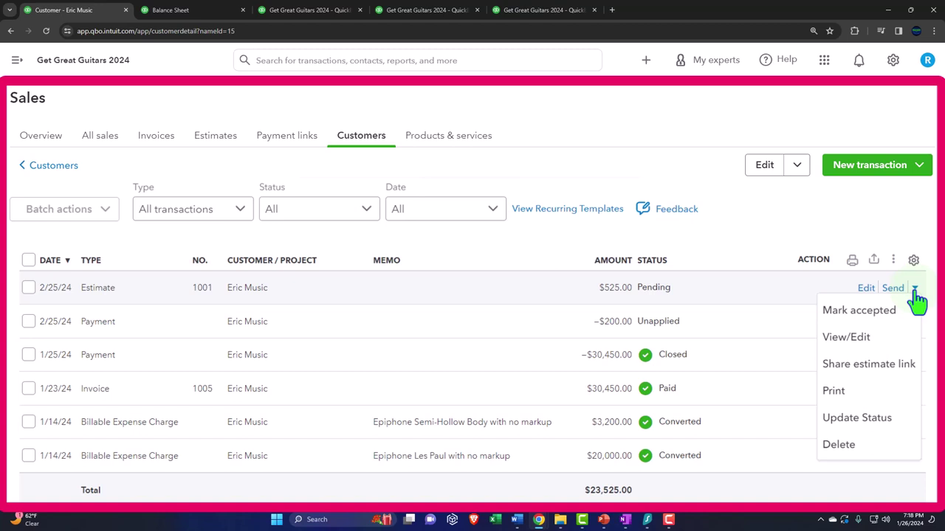
left_click(746, 398)
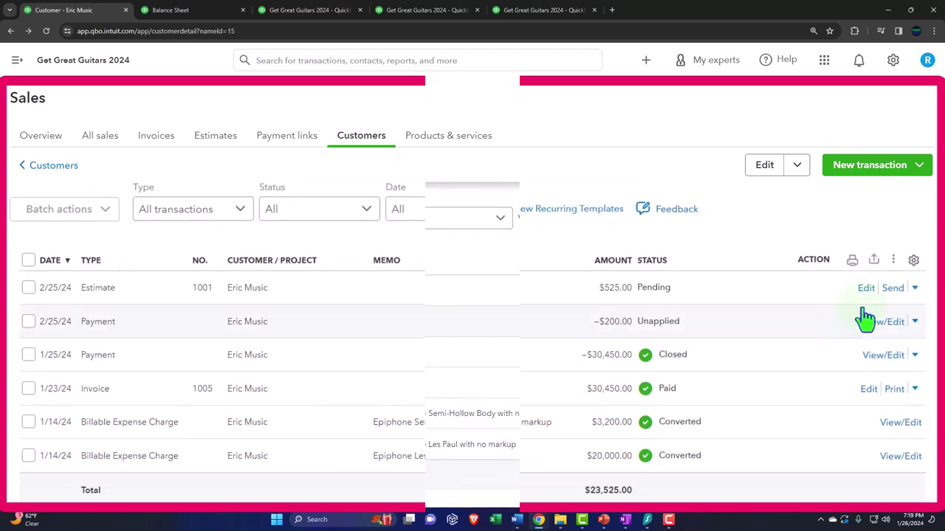
left_click(840, 290)
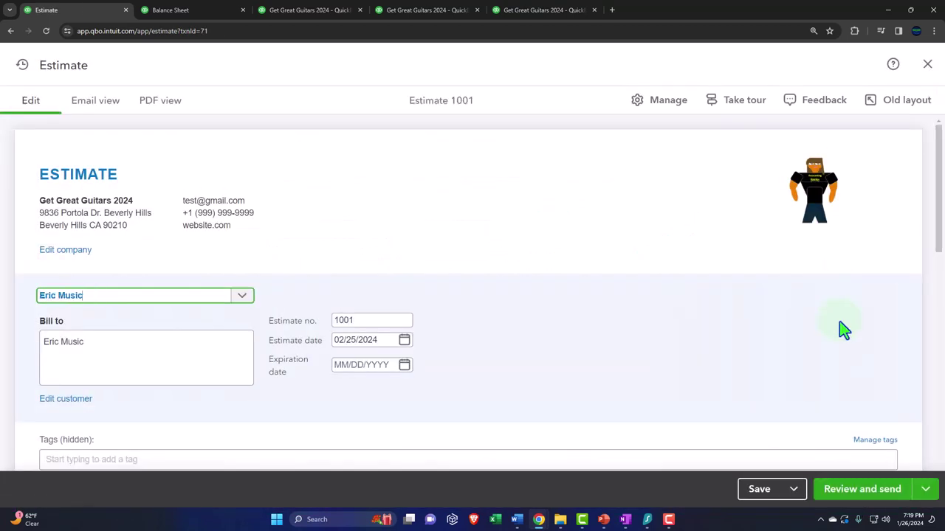
left_click(922, 487)
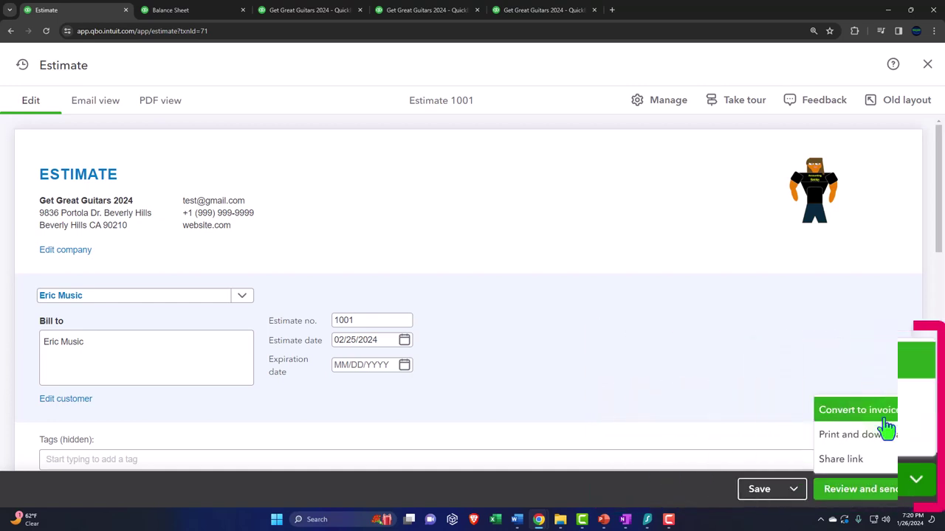
left_click(927, 65)
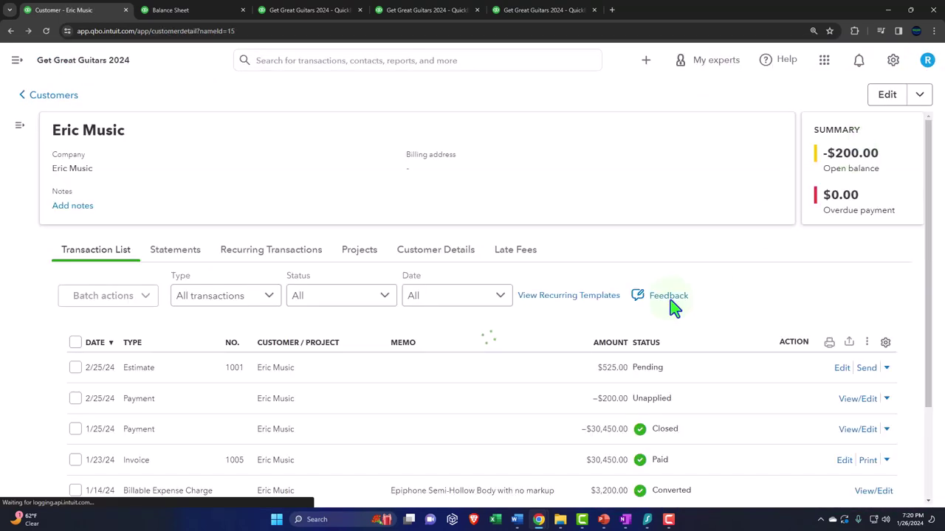
scroll(487, 354, "down", 2)
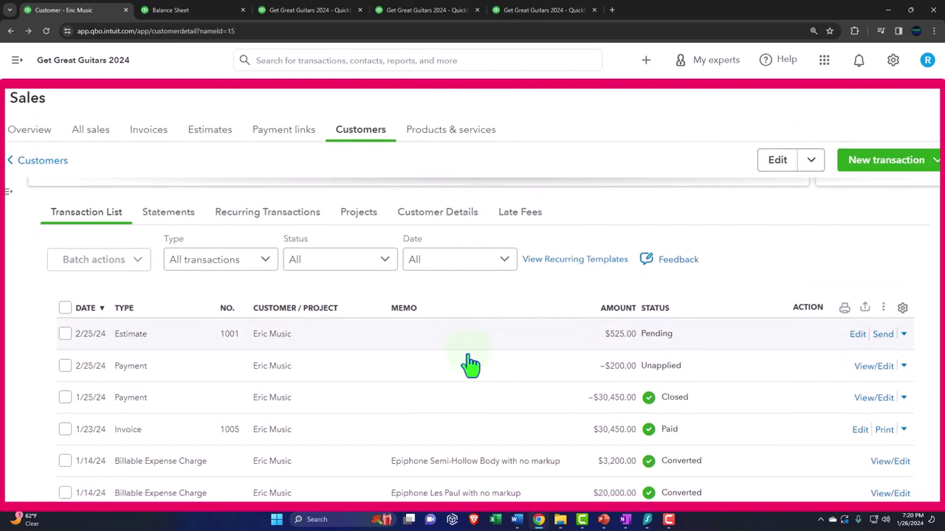
scroll(443, 367, "down", 1)
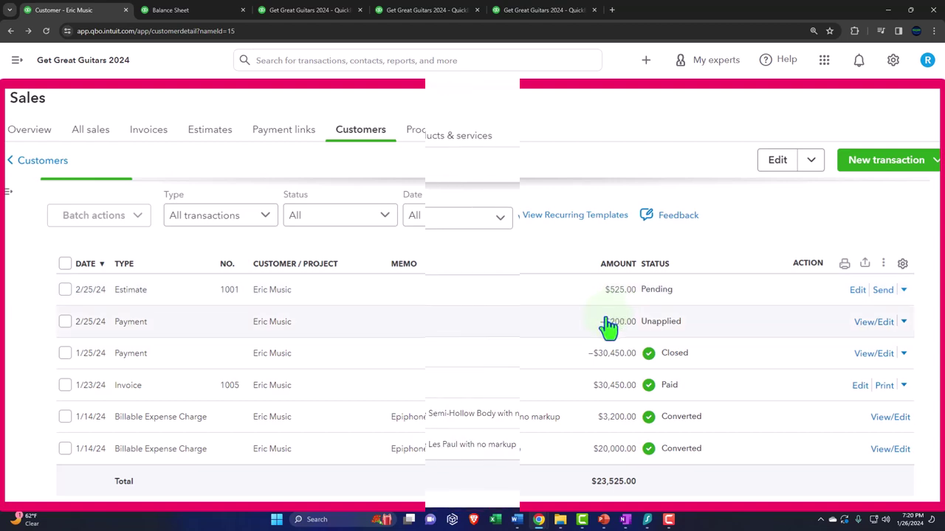
Rerun the balance sheet and review the transactions behind the February Accounts Receivable balance
left_click(180, 9)
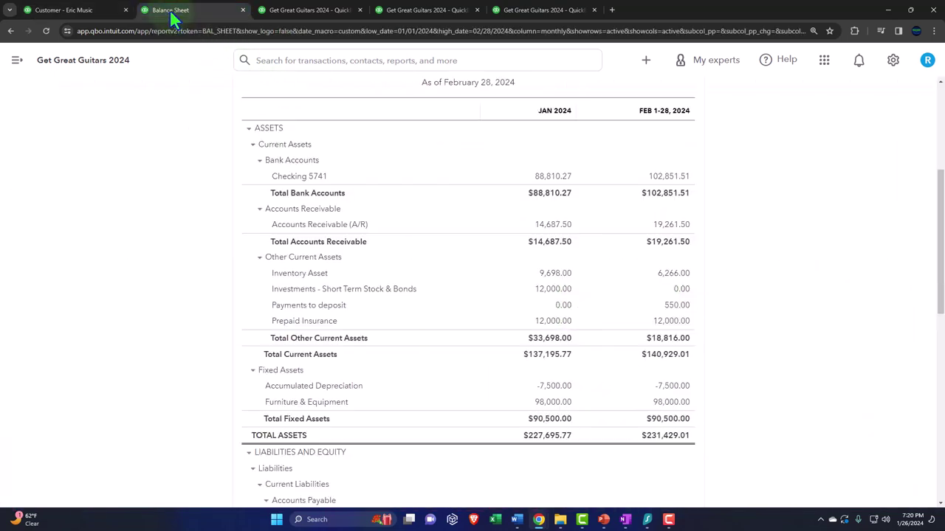
scroll(221, 168, "up", 3)
left_click(570, 198)
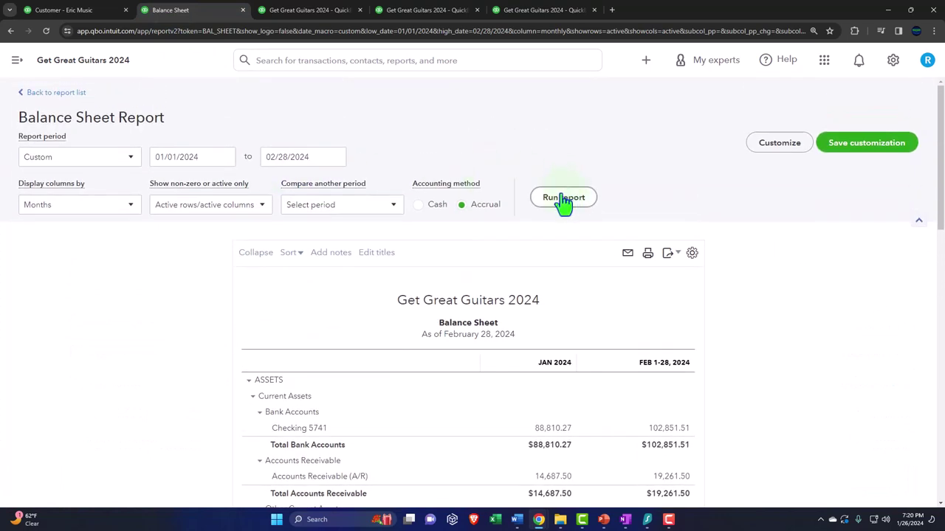
scroll(557, 211, "down", 3)
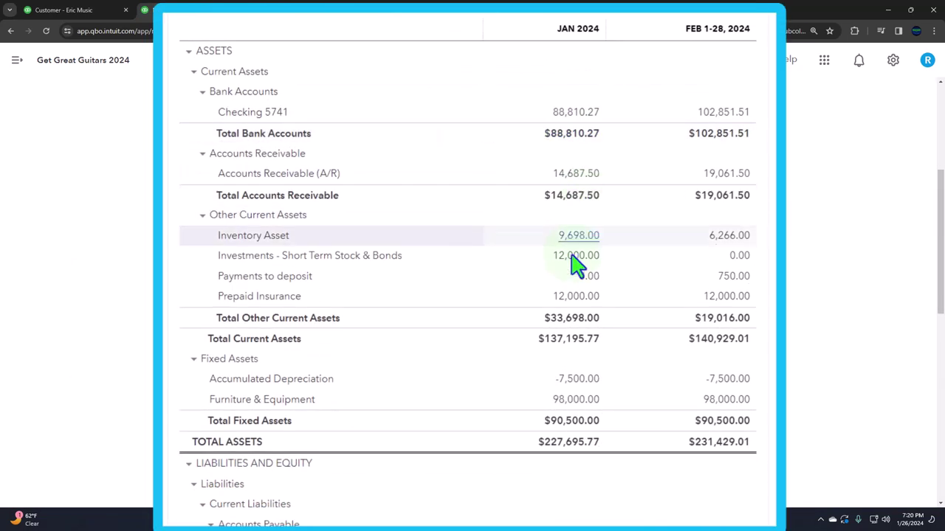
left_click(707, 183)
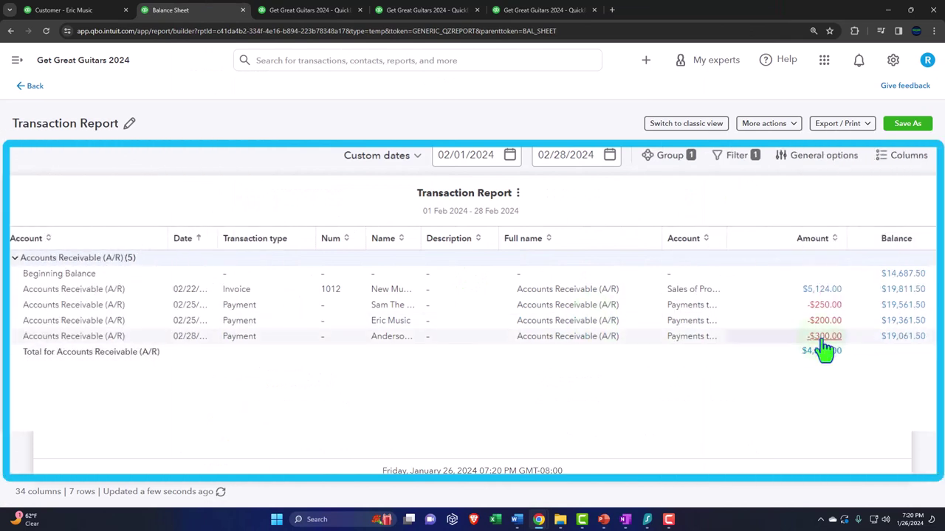
left_click(35, 88)
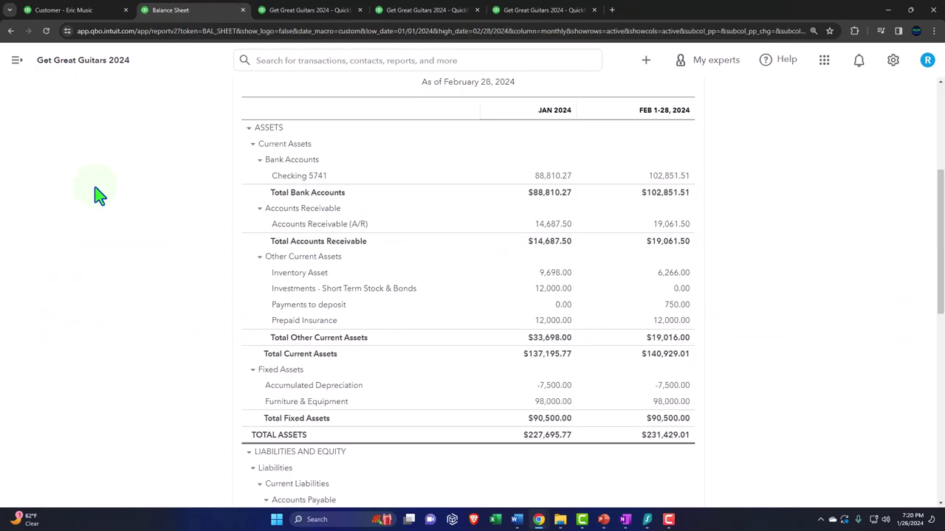
Review the transactions behind the February Payments to deposit balance on the balance sheet
key("ctrl+plus")
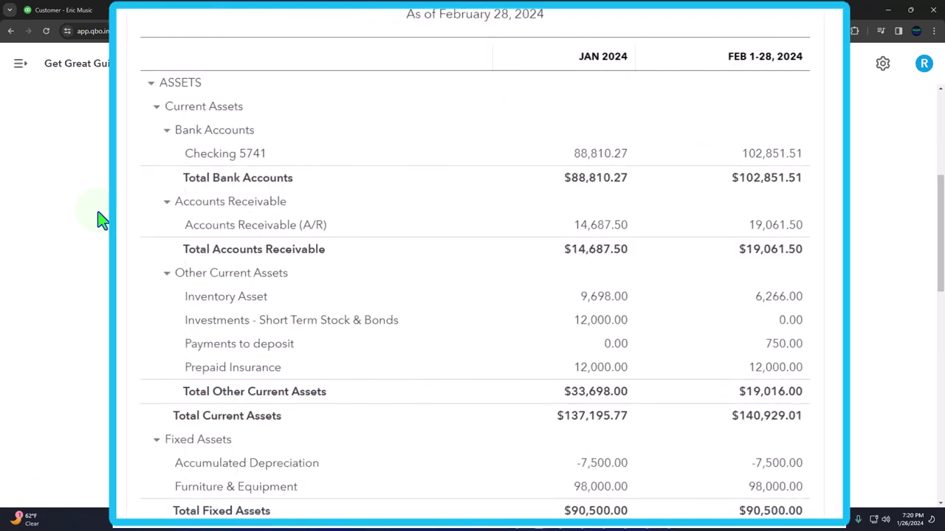
scroll(101, 220, "down", 2)
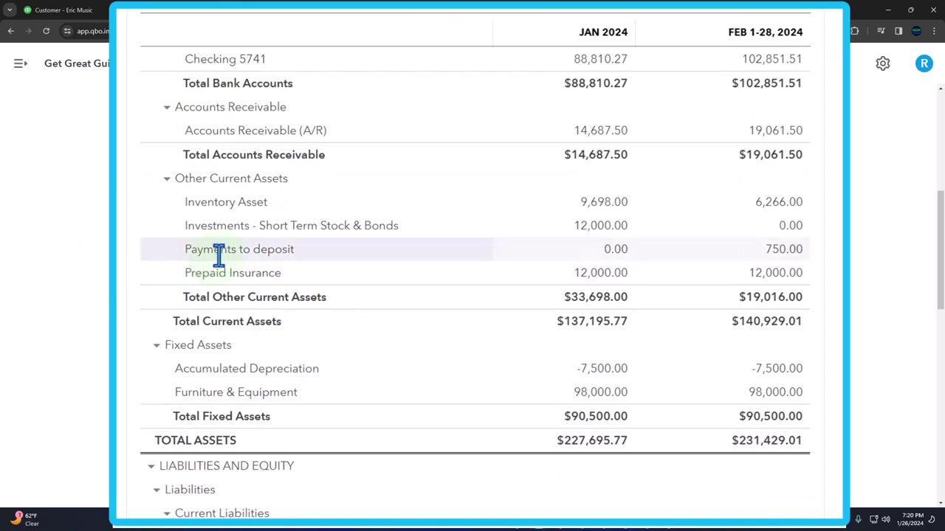
left_click(786, 254)
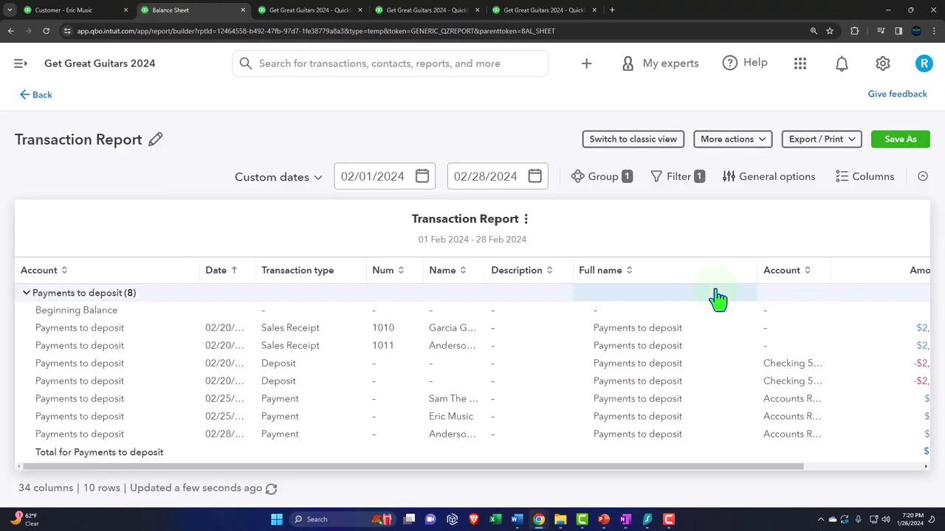
key("ctrl+minus")
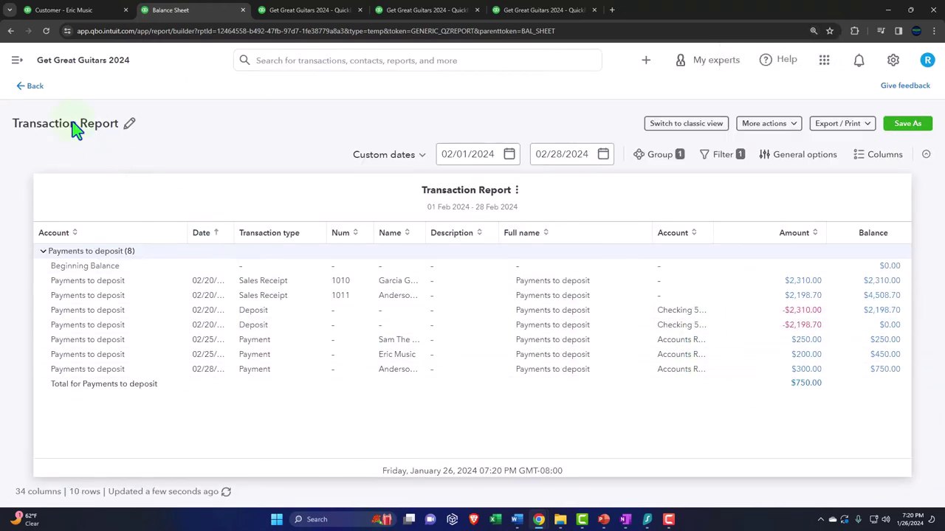
left_click(28, 87)
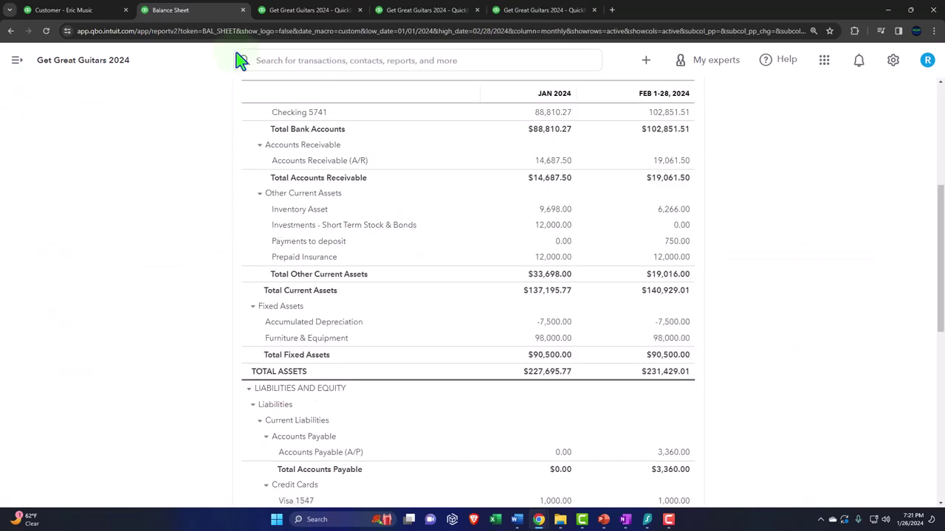
Rerun the Customer Balance Detail report and examine the payment credits for Anderson Guitars, Eric Music and Sam The Guitar Man
left_click(274, 12)
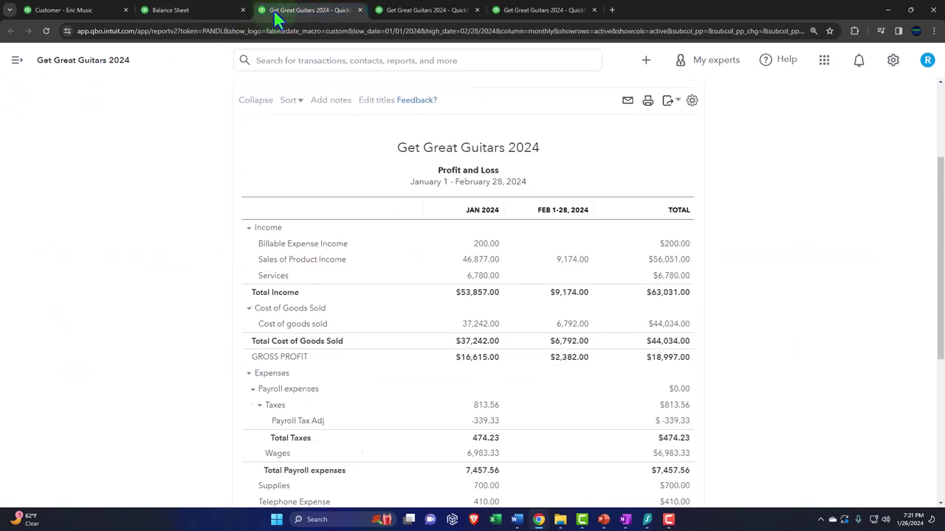
left_click(510, 10)
scroll(572, 237, "up", 5)
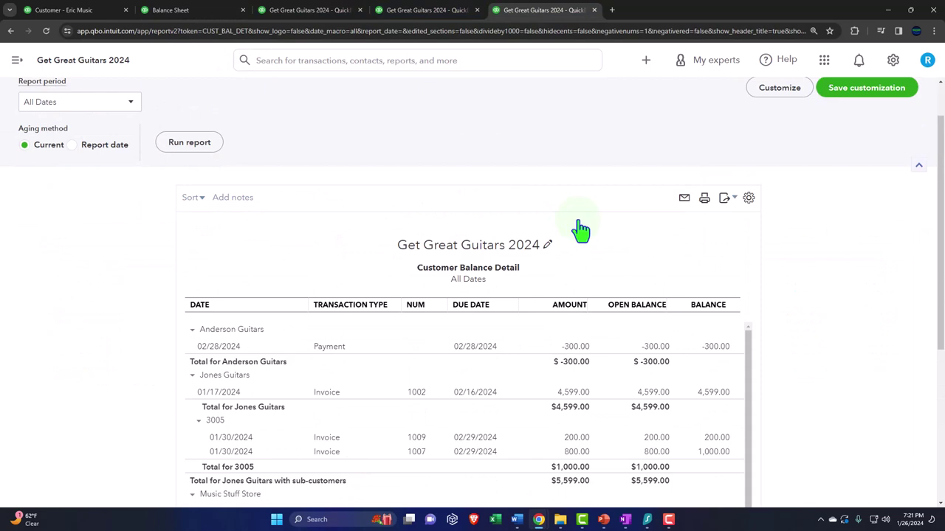
left_click(193, 144)
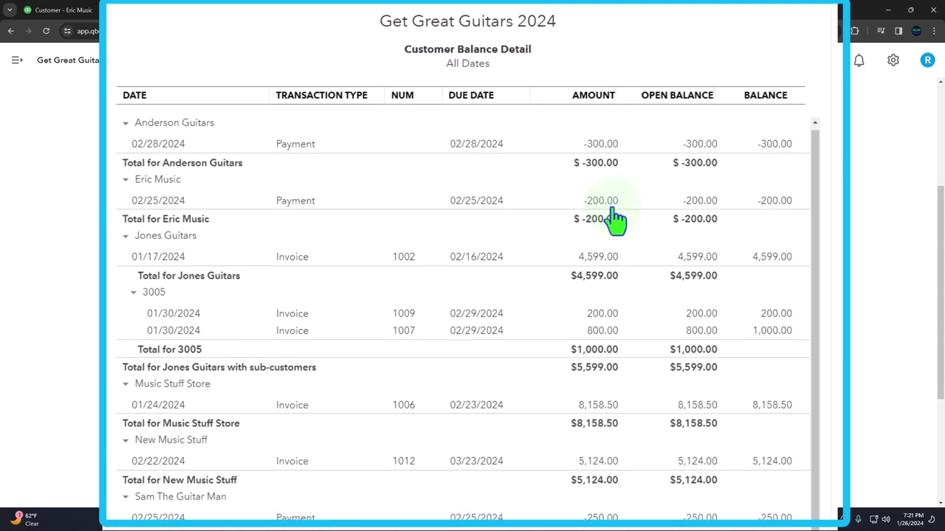
scroll(605, 259, "down", 3)
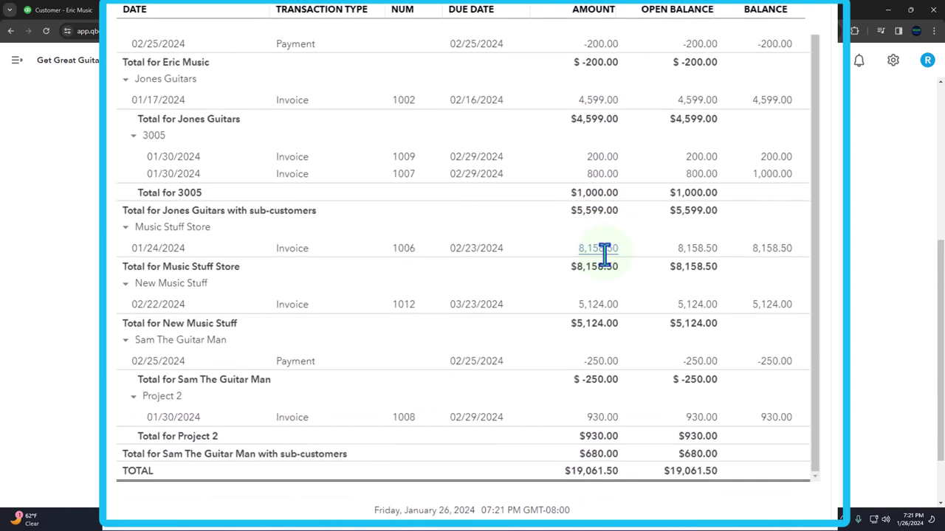
scroll(529, 228, "up", 4)
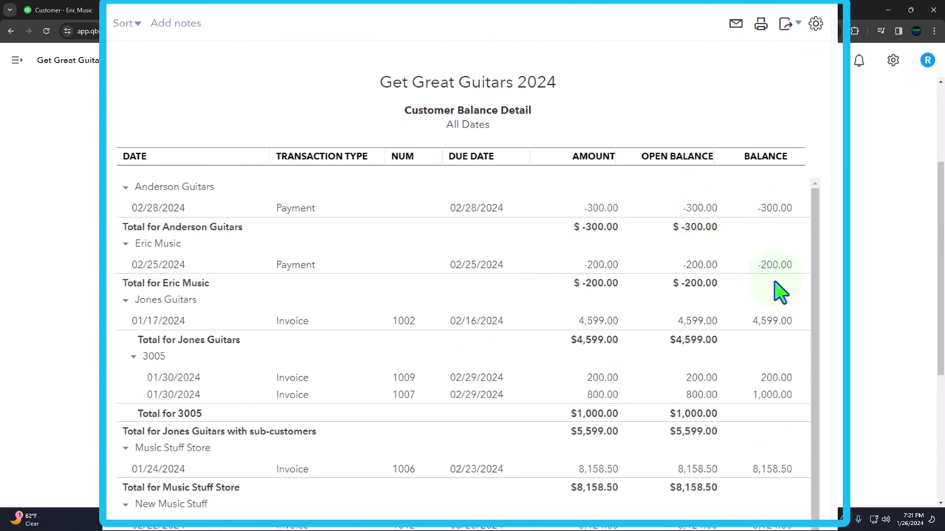
scroll(731, 329, "down", 2)
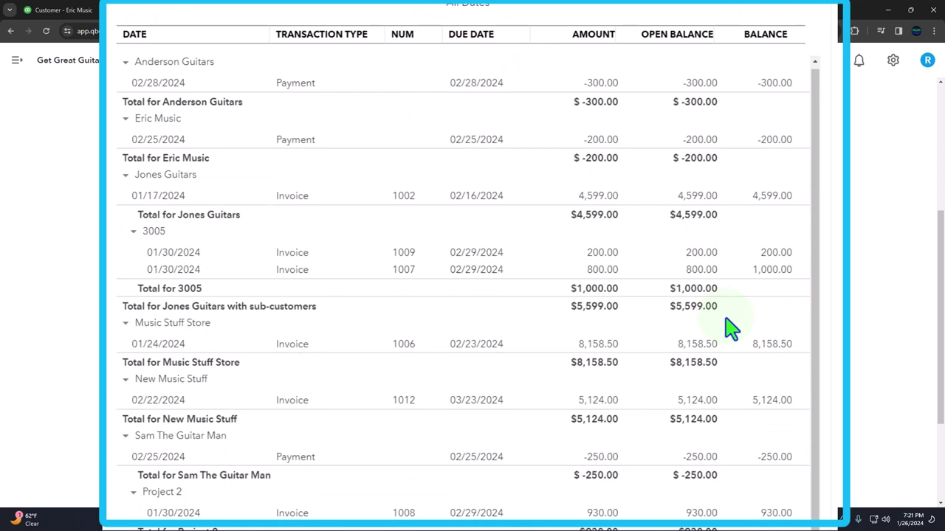
scroll(735, 339, "down", 2)
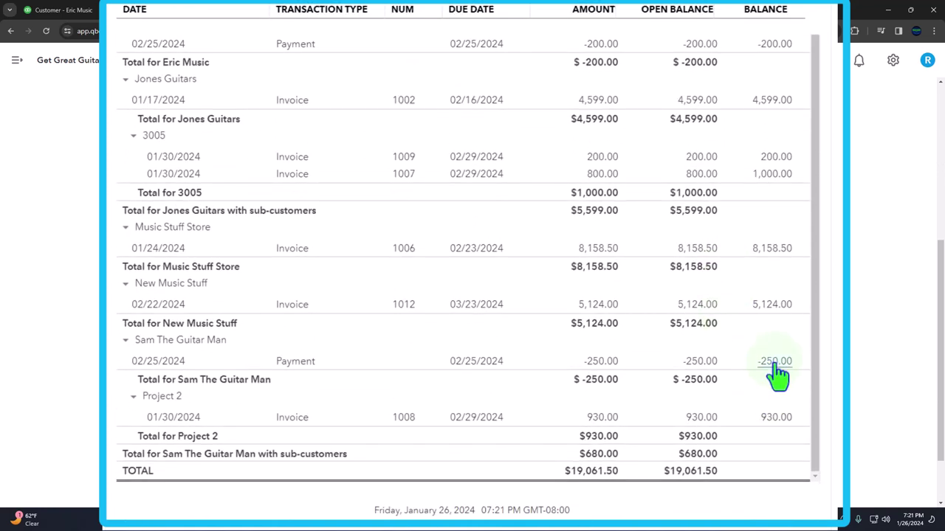
scroll(698, 360, "up", 3)
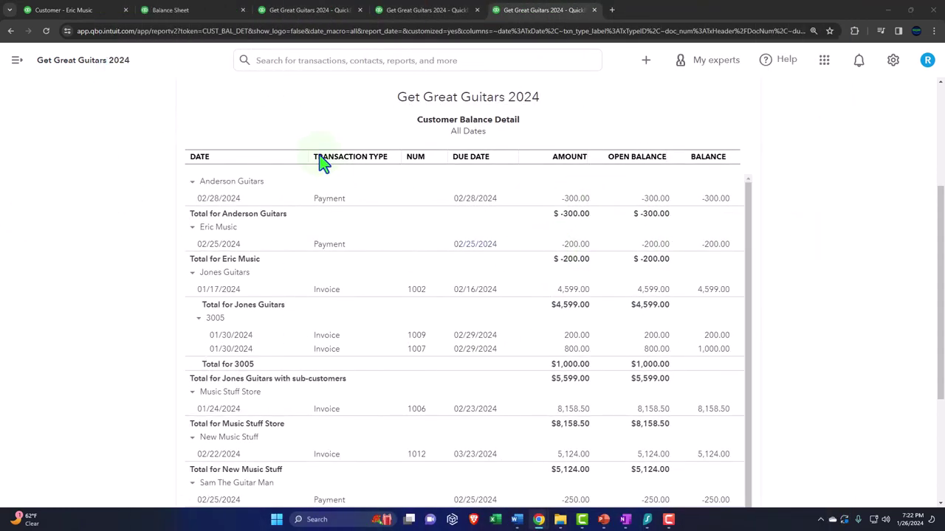
Recheck the current assets on the balance sheet and return to the Eric Music customer record
left_click(187, 9)
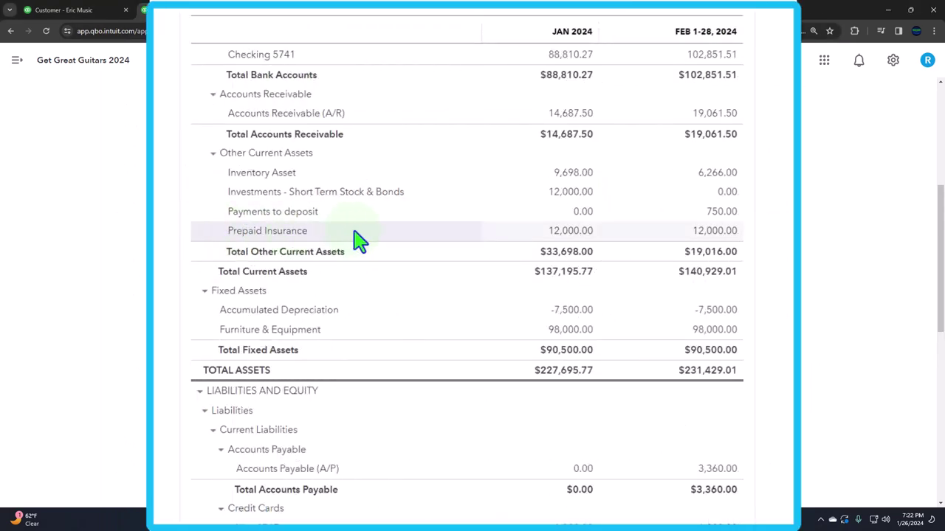
scroll(354, 238, "down", 1)
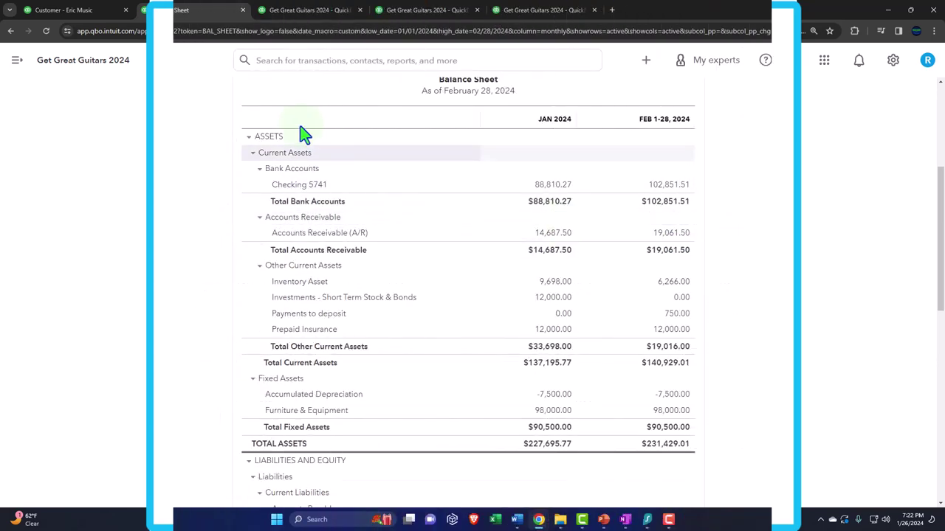
left_click(82, 10)
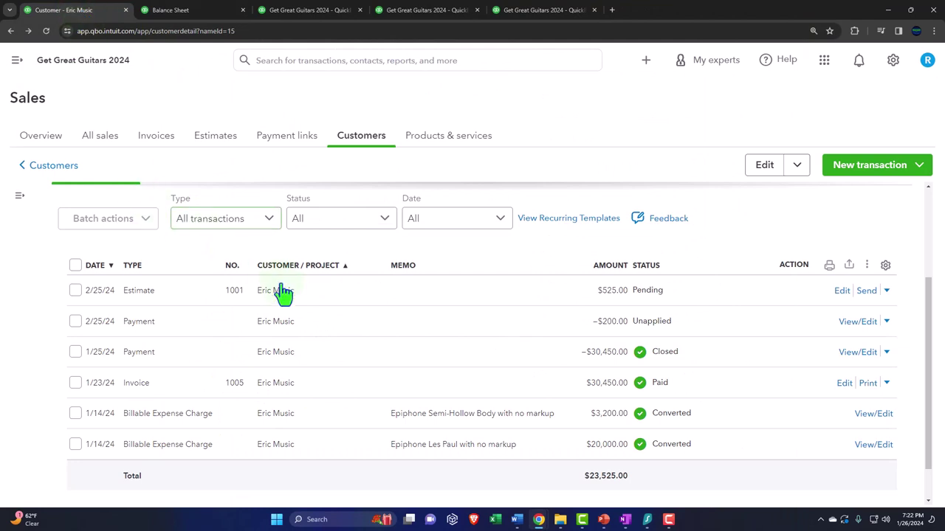
scroll(287, 299, "up", 3)
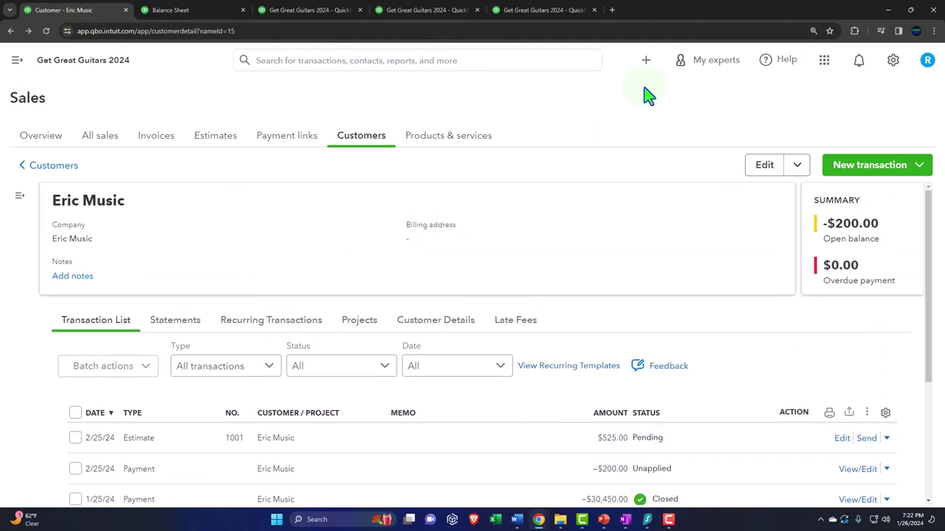
Start a bank deposit to the Checking account dated 02/25/2024 and include all three customer payments
left_click(646, 61)
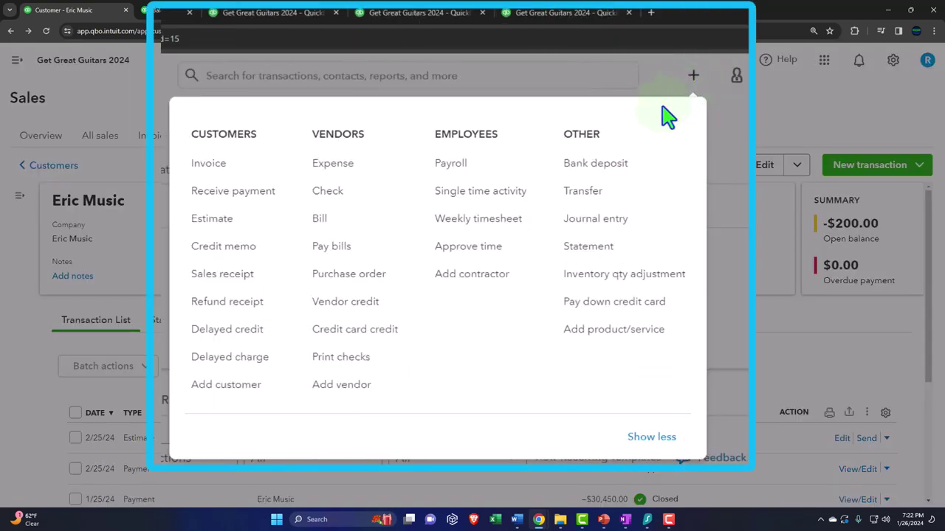
left_click(572, 145)
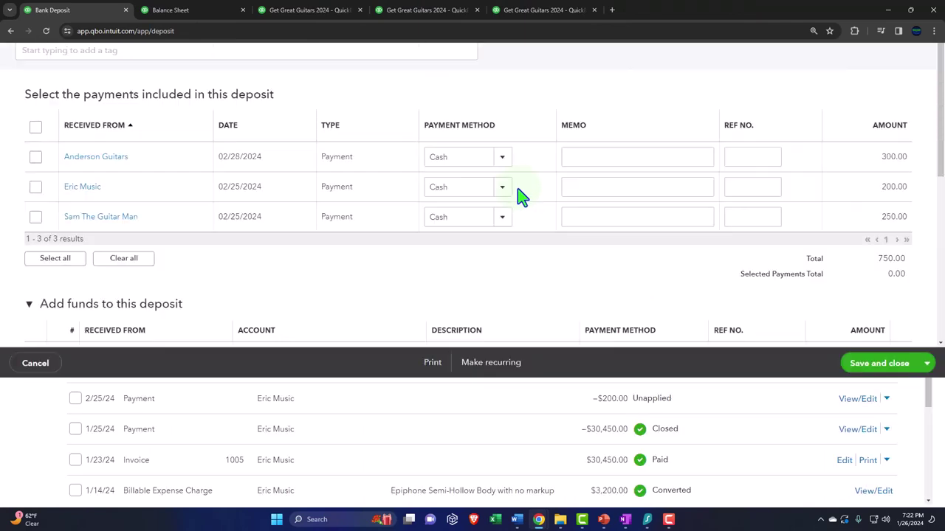
left_click(341, 118)
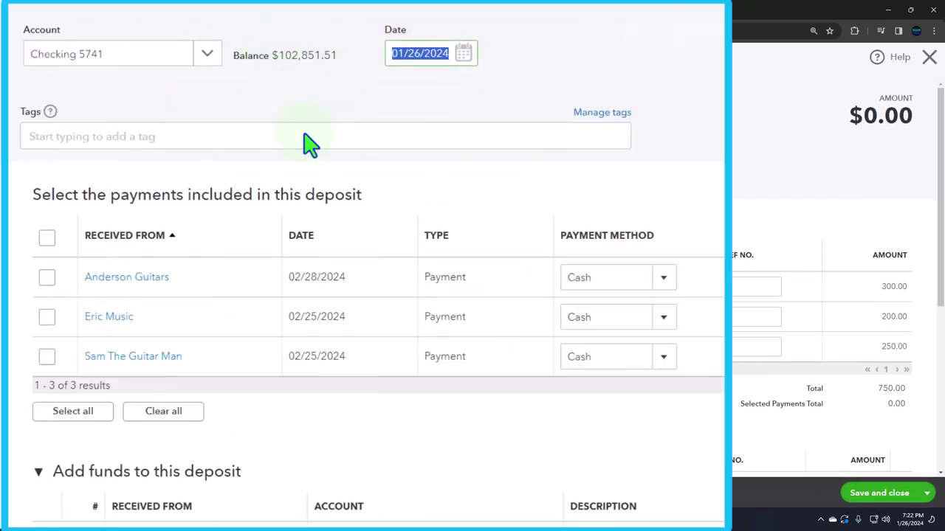
type("022524")
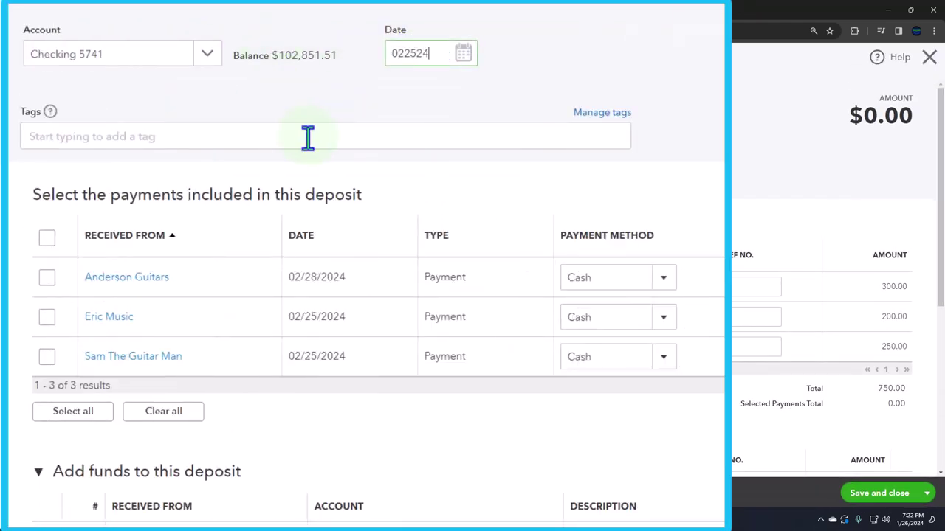
left_click(308, 137)
left_click(47, 237)
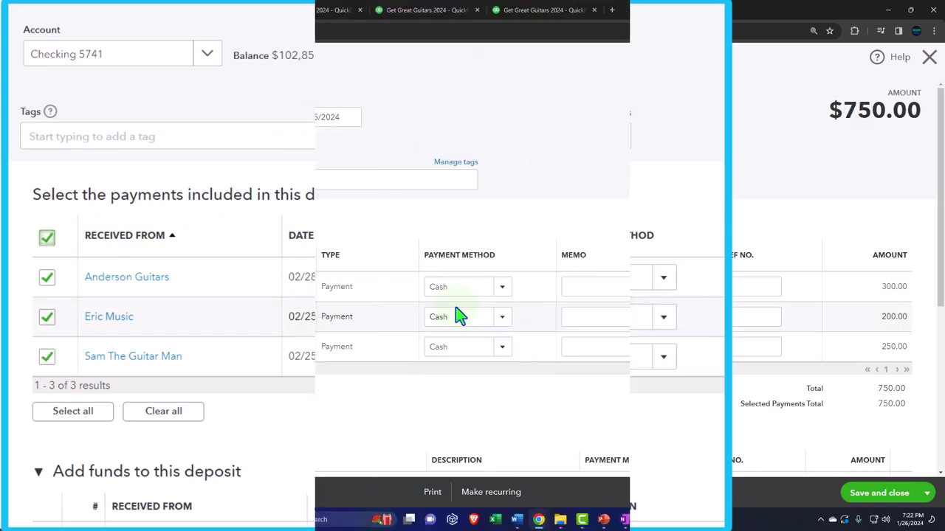
Check the selected payments total and the cash back section, and save and close the bank deposit
scroll(451, 354, "down", 1)
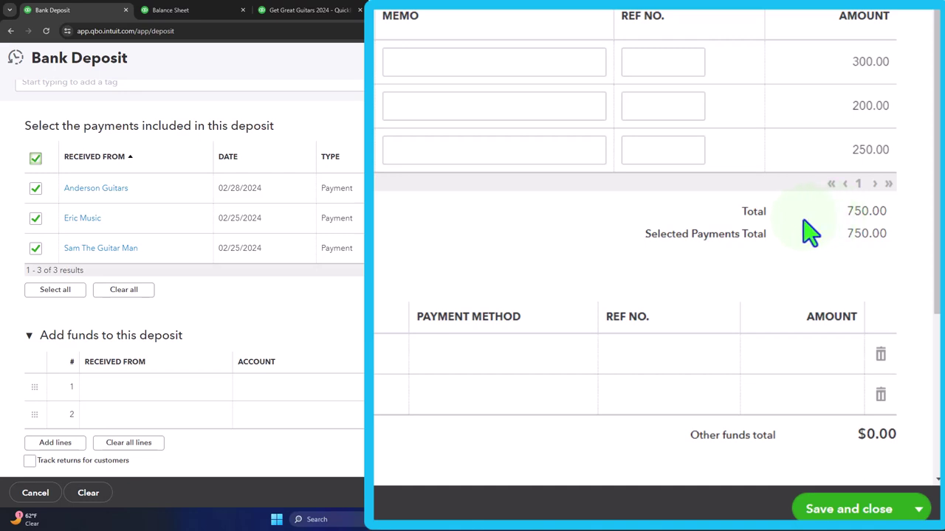
scroll(809, 232, "down", 3)
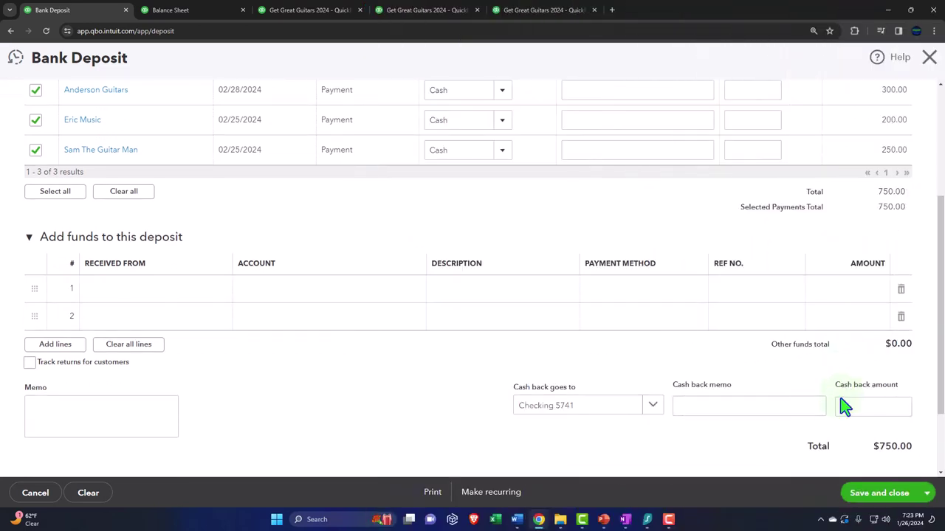
left_click(904, 506)
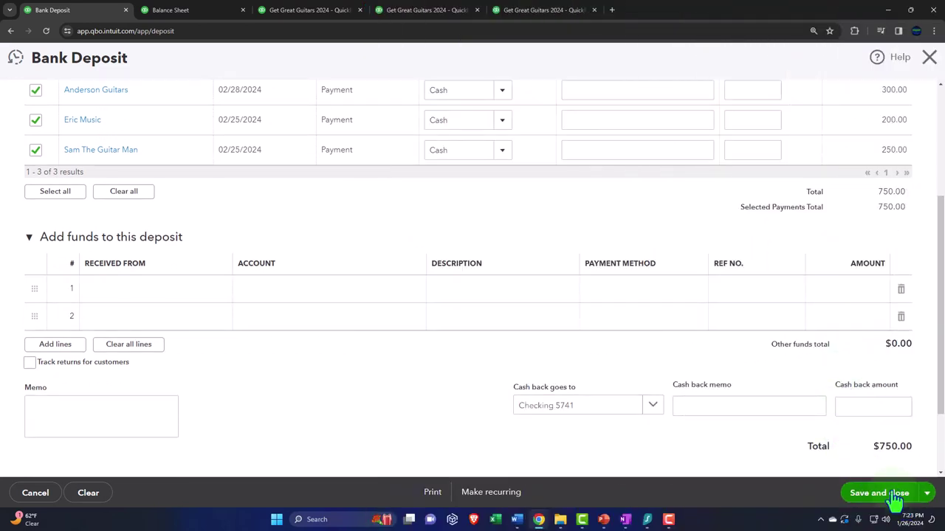
Rerun the balance sheet, review the transactions behind the February Checking balance, and return to the report
left_click(203, 19)
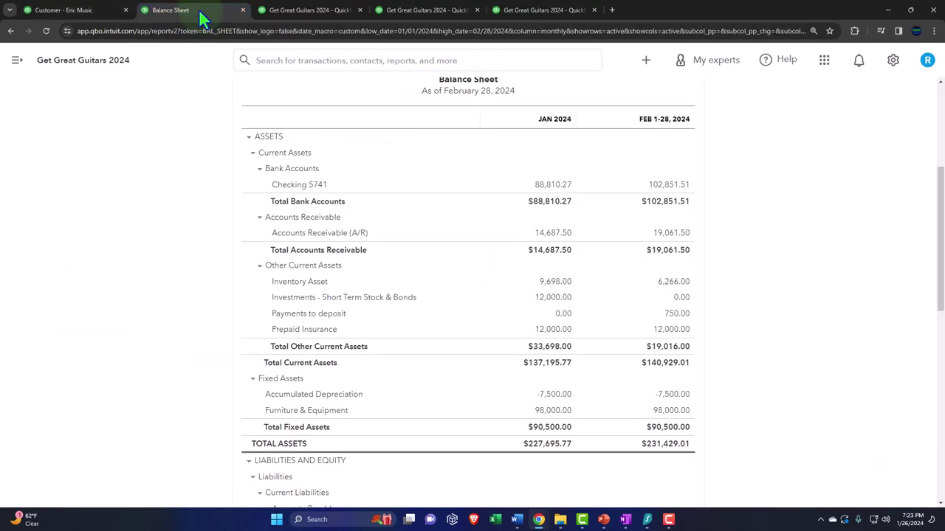
scroll(362, 258, "up", 3)
left_click(561, 104)
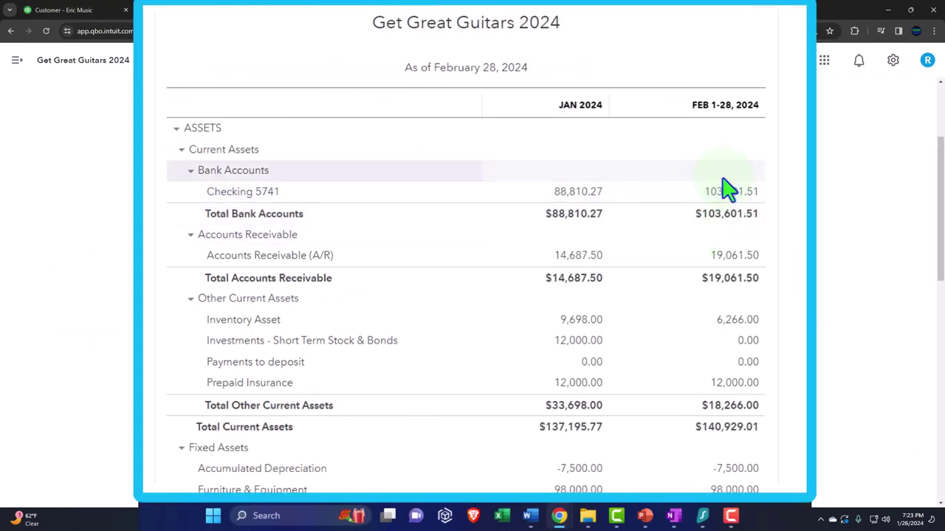
left_click(727, 192)
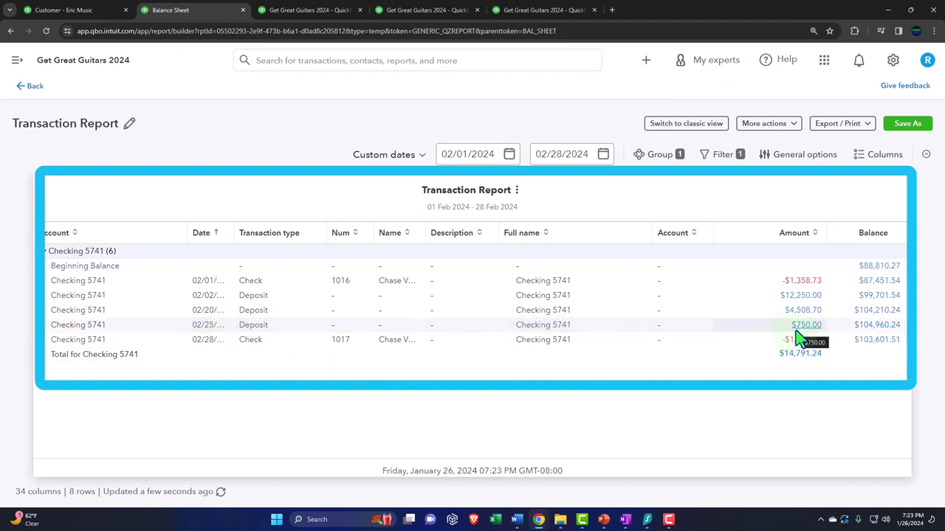
left_click(33, 89)
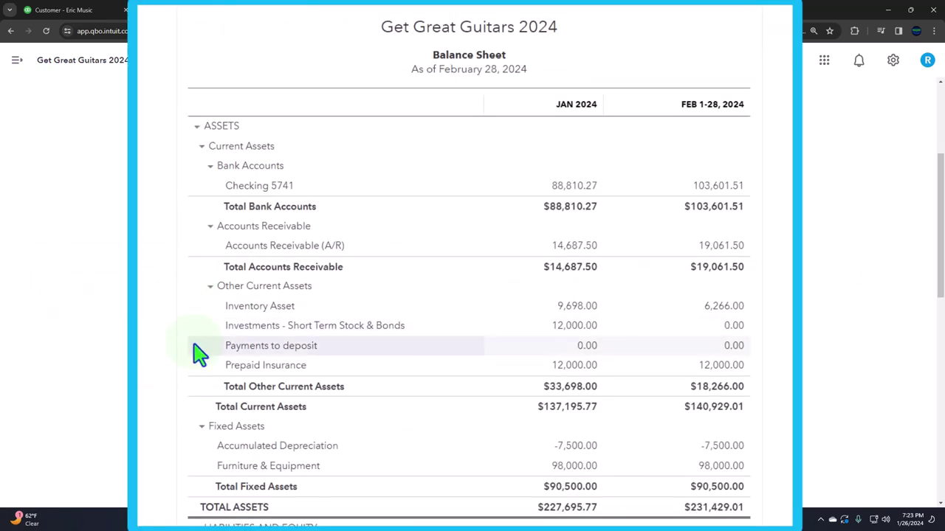
Review the transactions behind the February Payments to deposit balance and return to the balance sheet
scroll(204, 347, "down", 1)
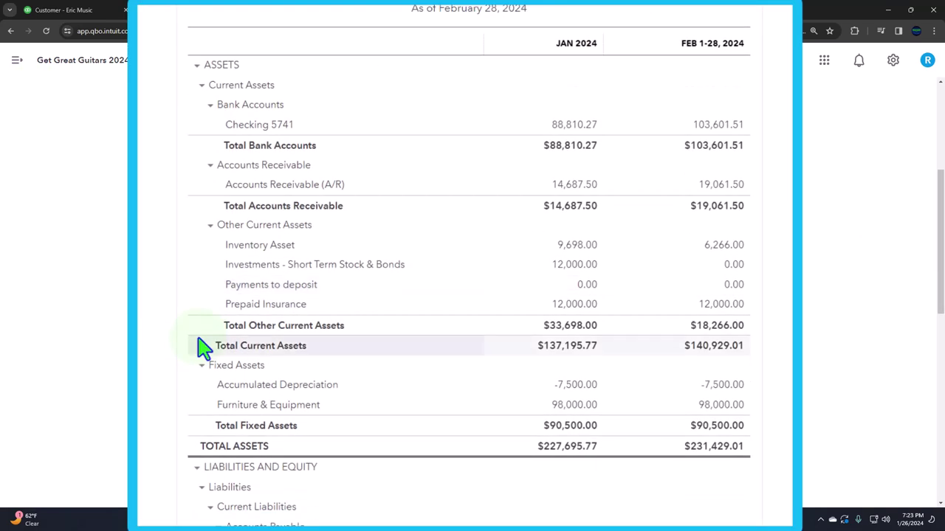
left_click(742, 289)
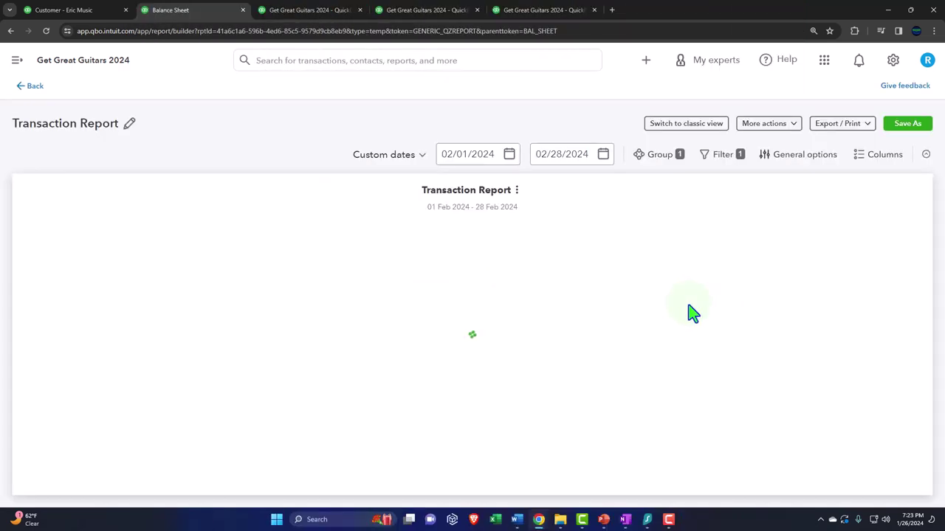
key("ctrl+minus")
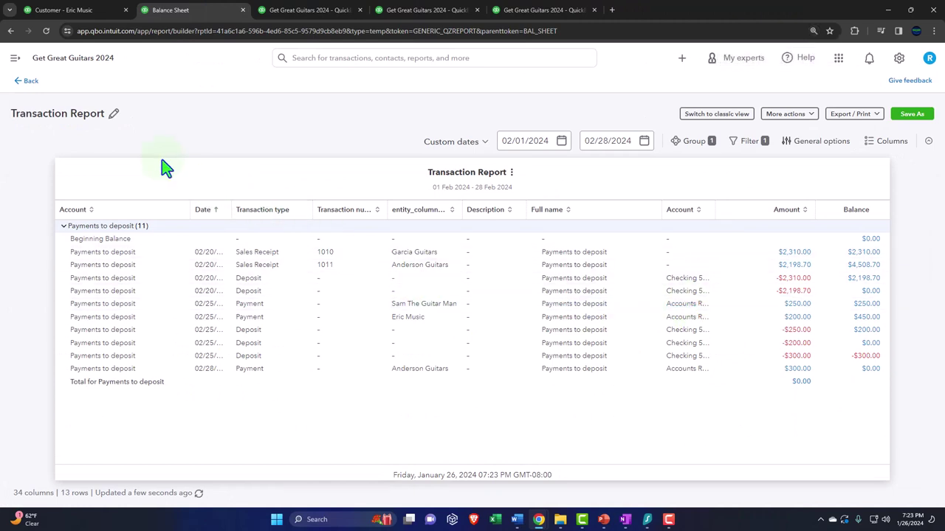
left_click(33, 90)
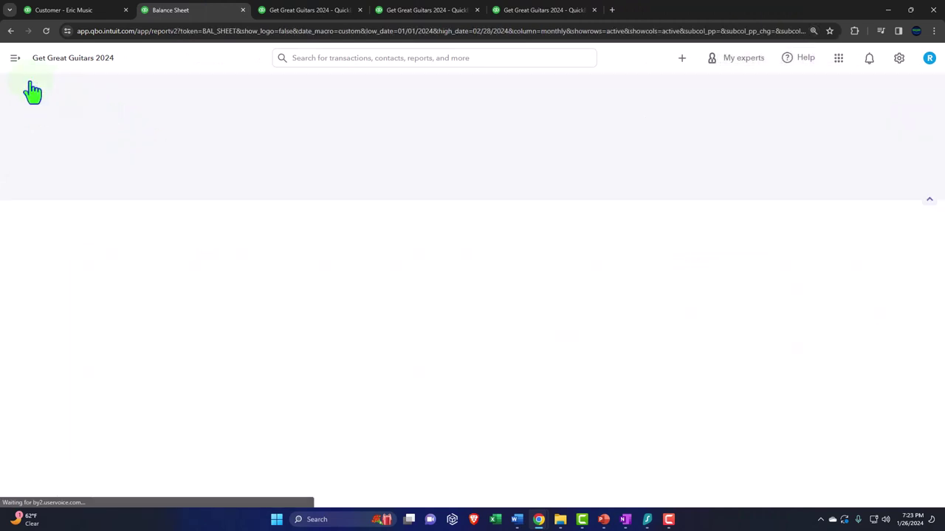
key("ctrl+plus")
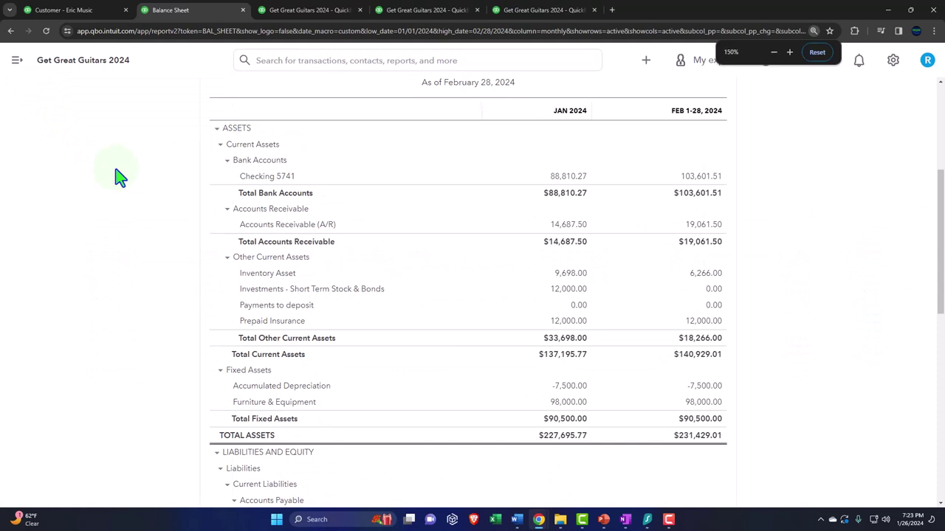
key("ctrl+plus")
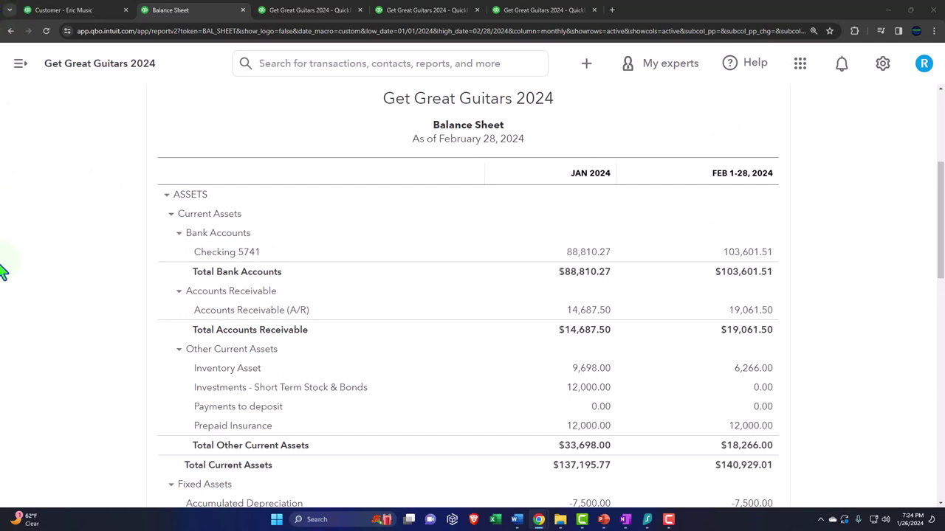
Look over the balance sheet's liabilities and equity, and rerun and review the Profit and Loss report down to net income
scroll(87, 343, "down", 3)
scroll(87, 343, "down", 6)
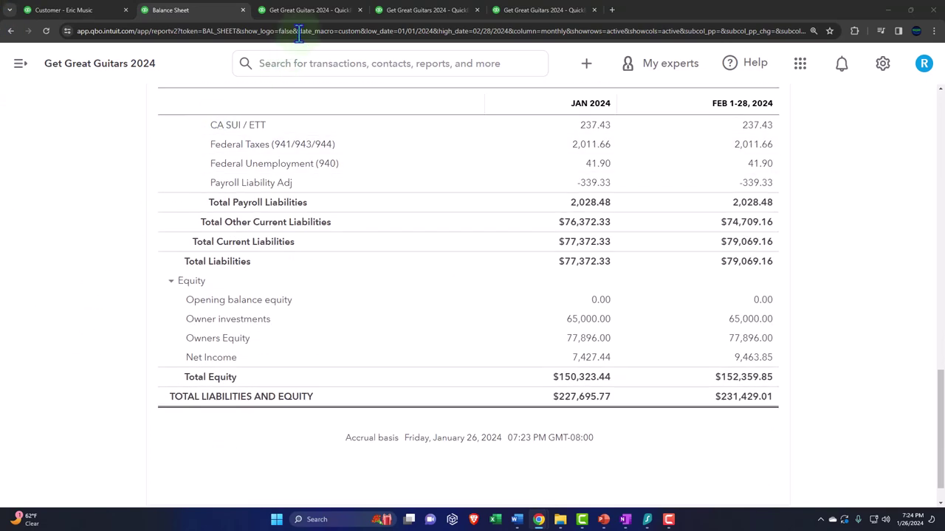
left_click(299, 10)
scroll(259, 207, "up", 1)
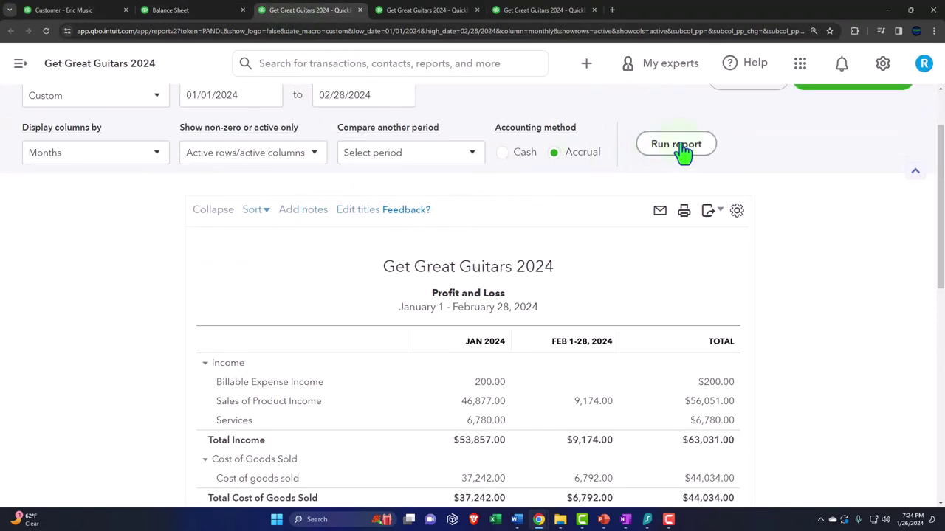
scroll(243, 298, "down", 5)
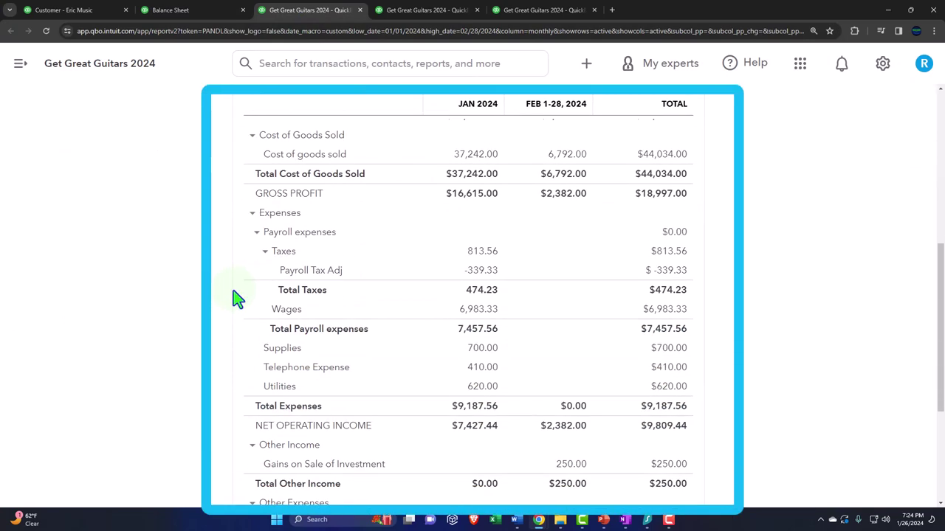
scroll(236, 298, "down", 2)
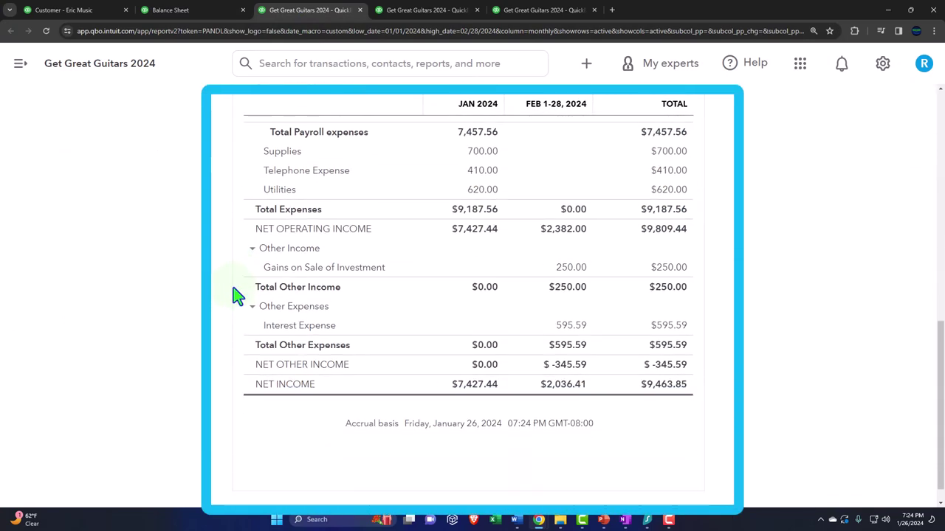
Rerun the Trial Balance as of February 28, 2024 and examine the January and February debit and credit balances of every account
left_click(395, 9)
scroll(205, 240, "up", 2)
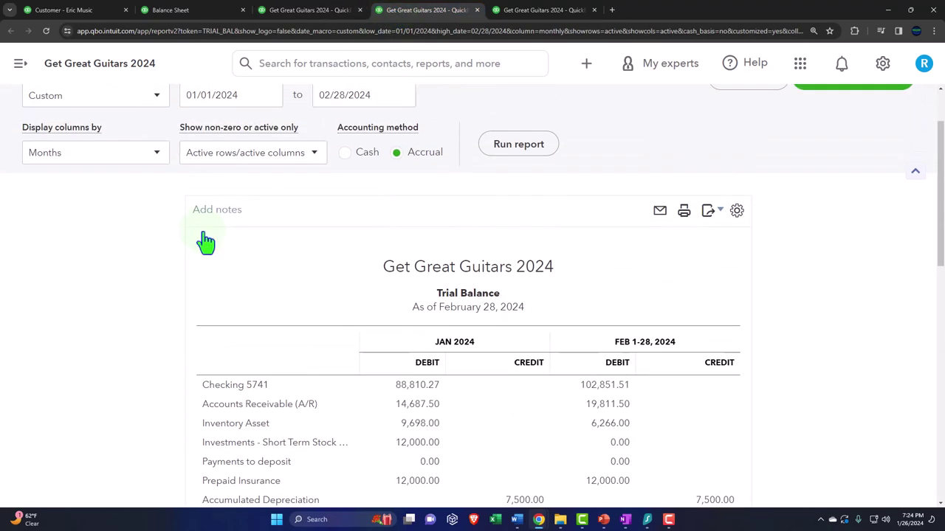
left_click(518, 145)
scroll(125, 258, "down", 2)
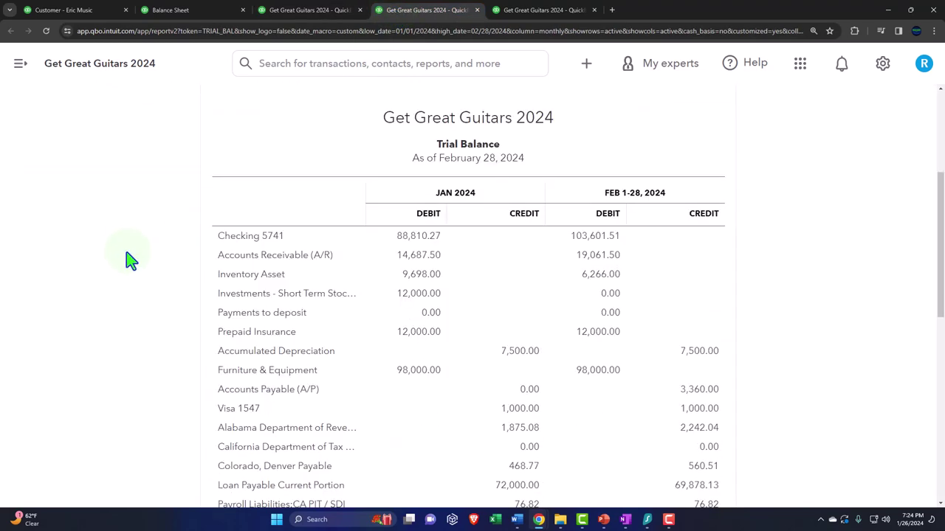
key("ctrl+plus")
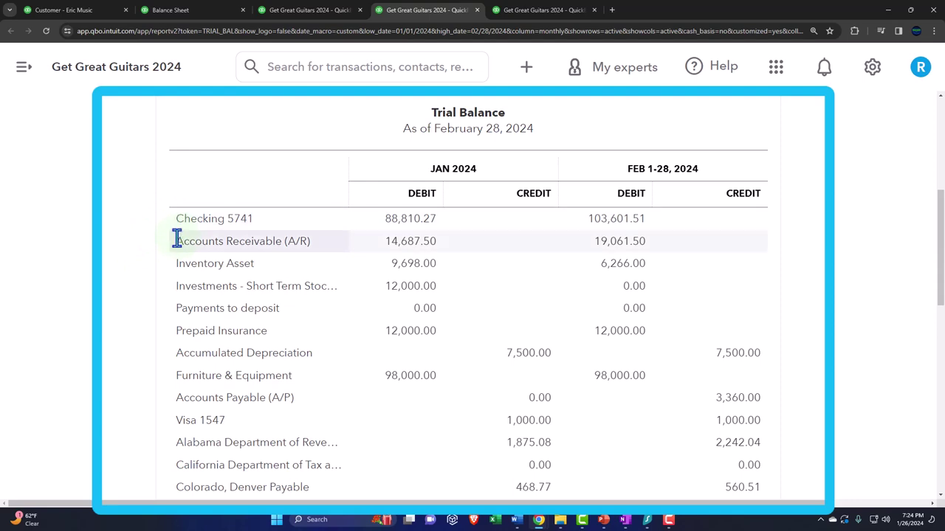
scroll(177, 288, "down", 2)
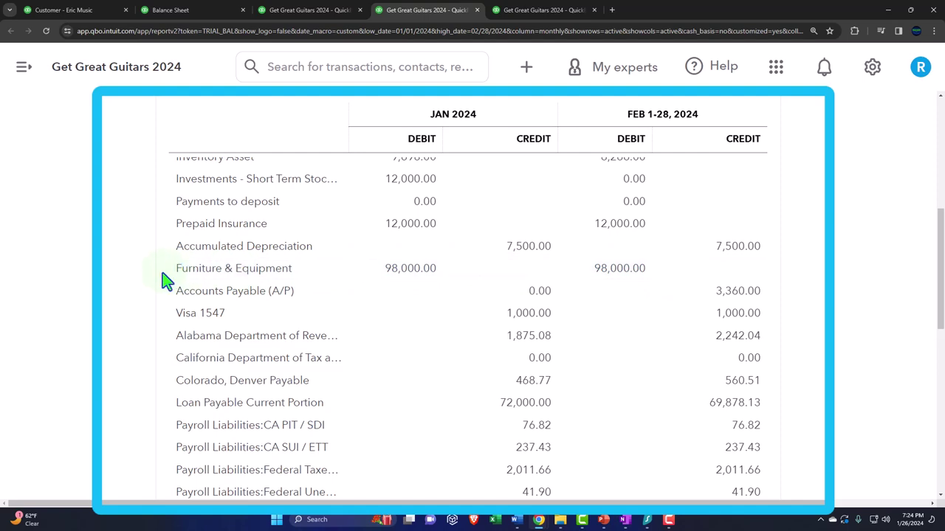
scroll(165, 281, "down", 1)
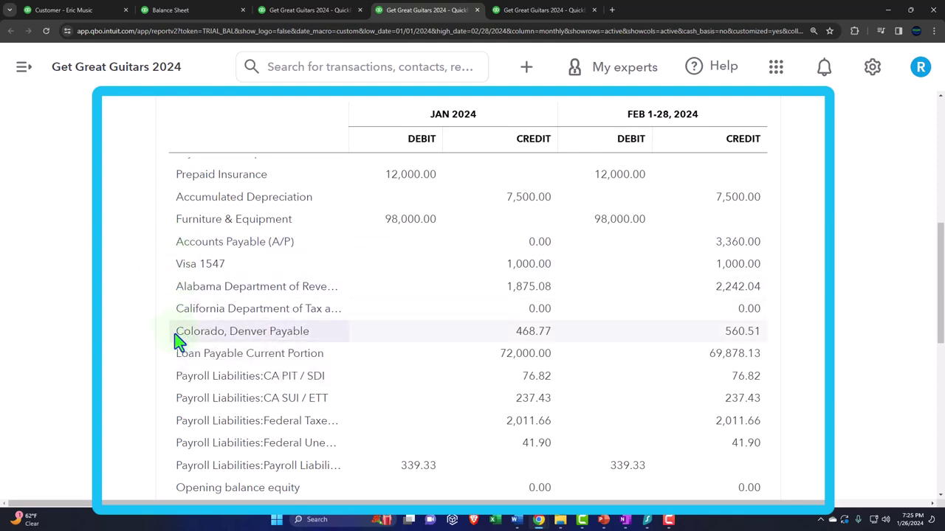
scroll(177, 358, "down", 1)
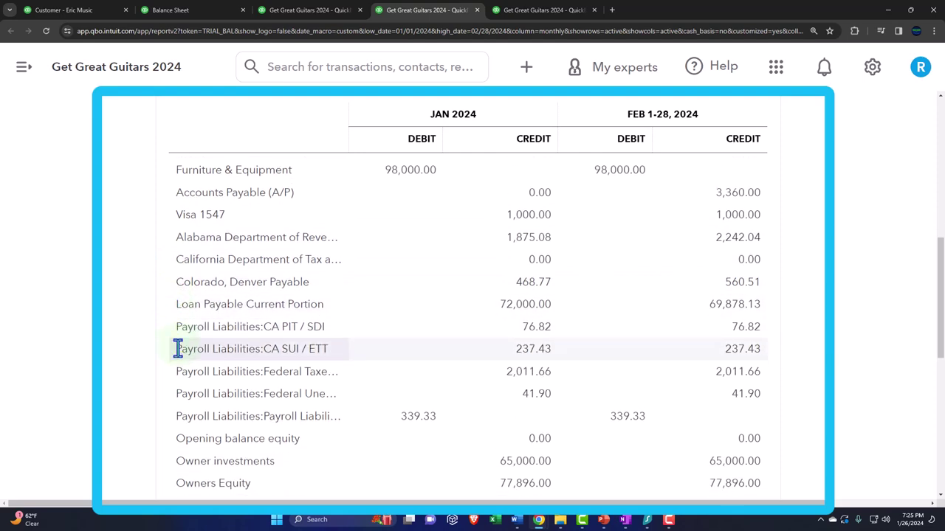
scroll(177, 348, "down", 1)
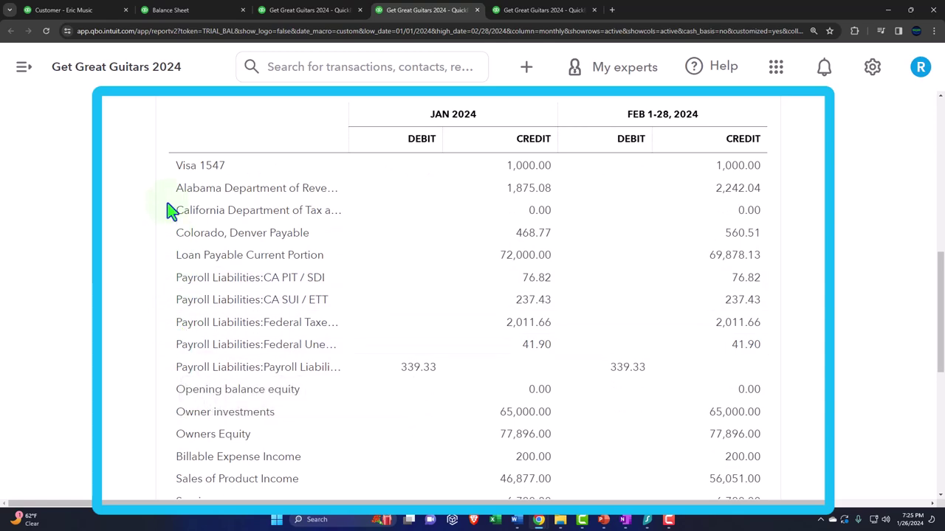
scroll(179, 339, "down", 1)
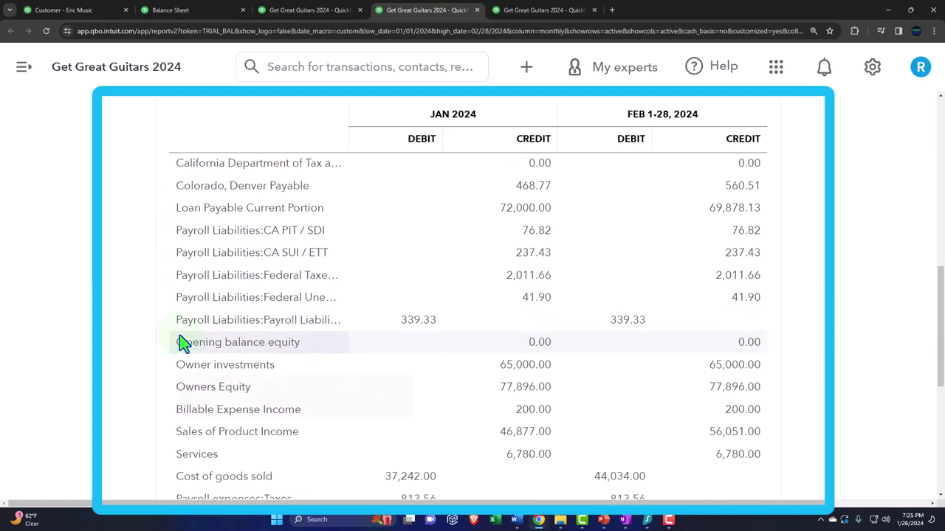
scroll(179, 336, "down", 3)
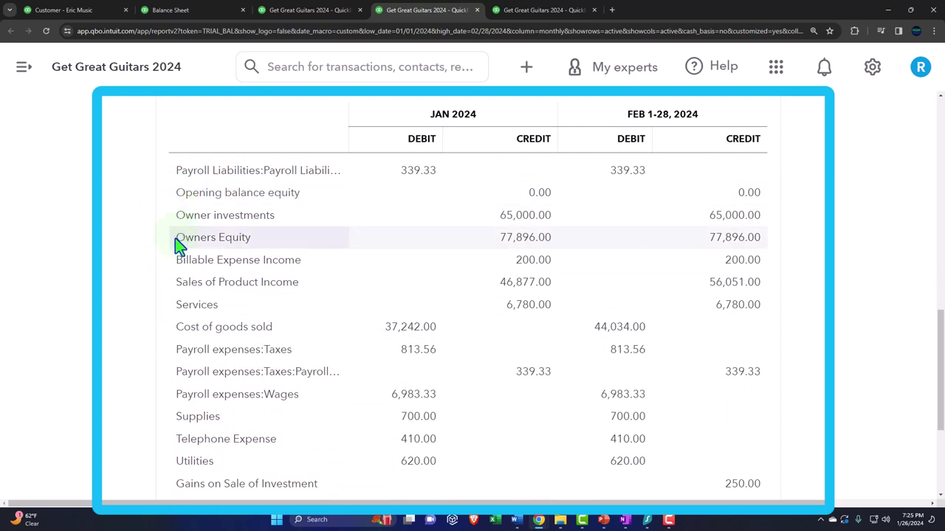
scroll(179, 245, "down", 2)
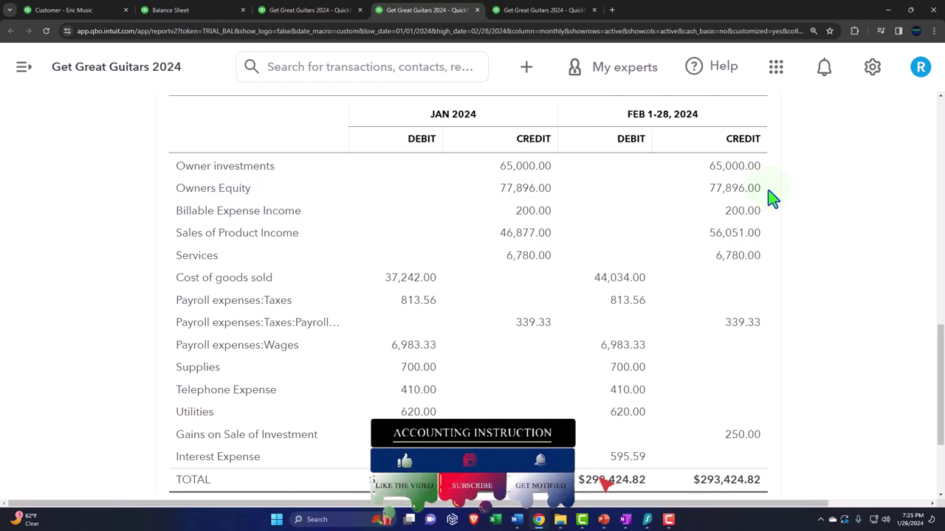
Set the Trial Balance period to 01/01/2025 through 01/01/2025 and run the report to review the account balances
scroll(132, 310, "up", 10)
scroll(133, 310, "up", 5)
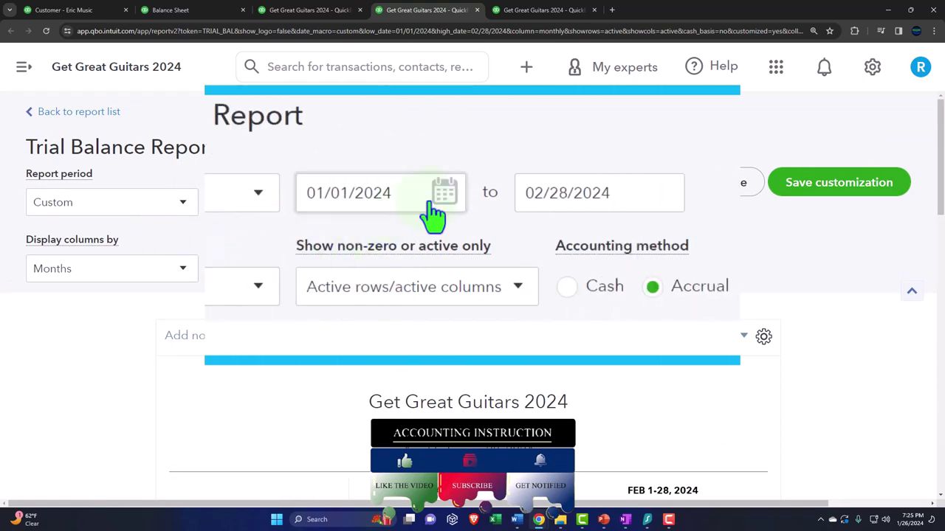
type("010125")
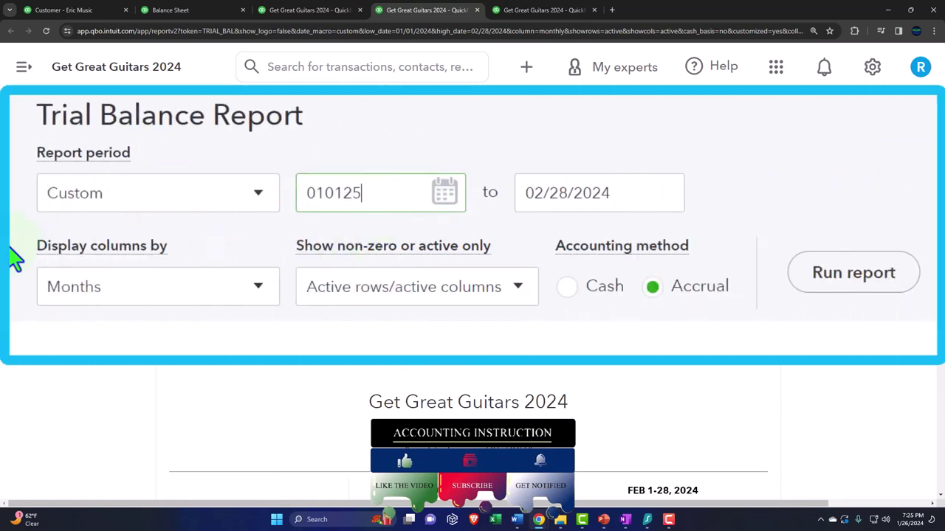
key("Tab")
type("010125")
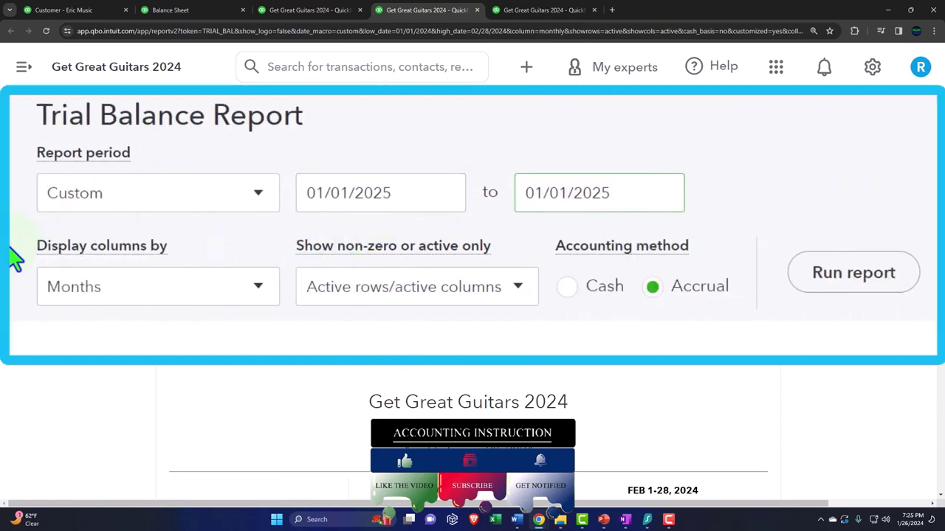
left_click(605, 264)
scroll(606, 275, "down", 5)
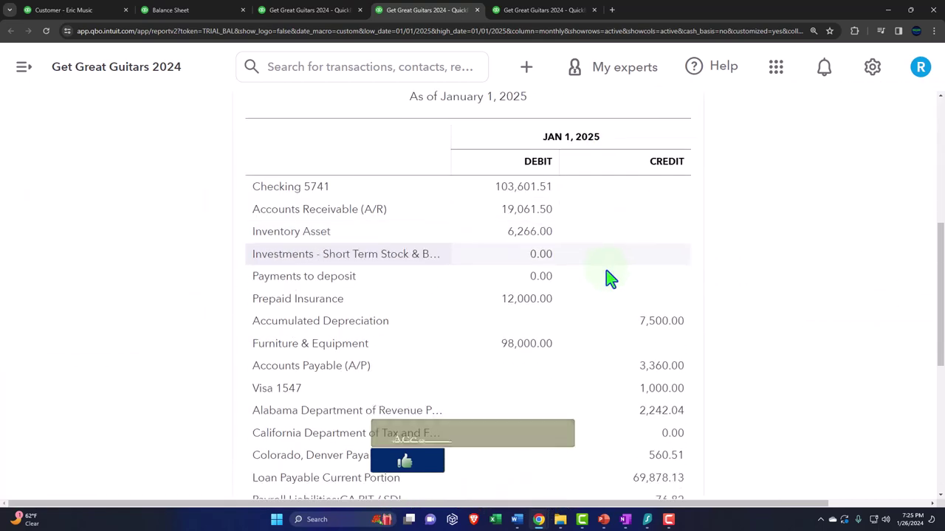